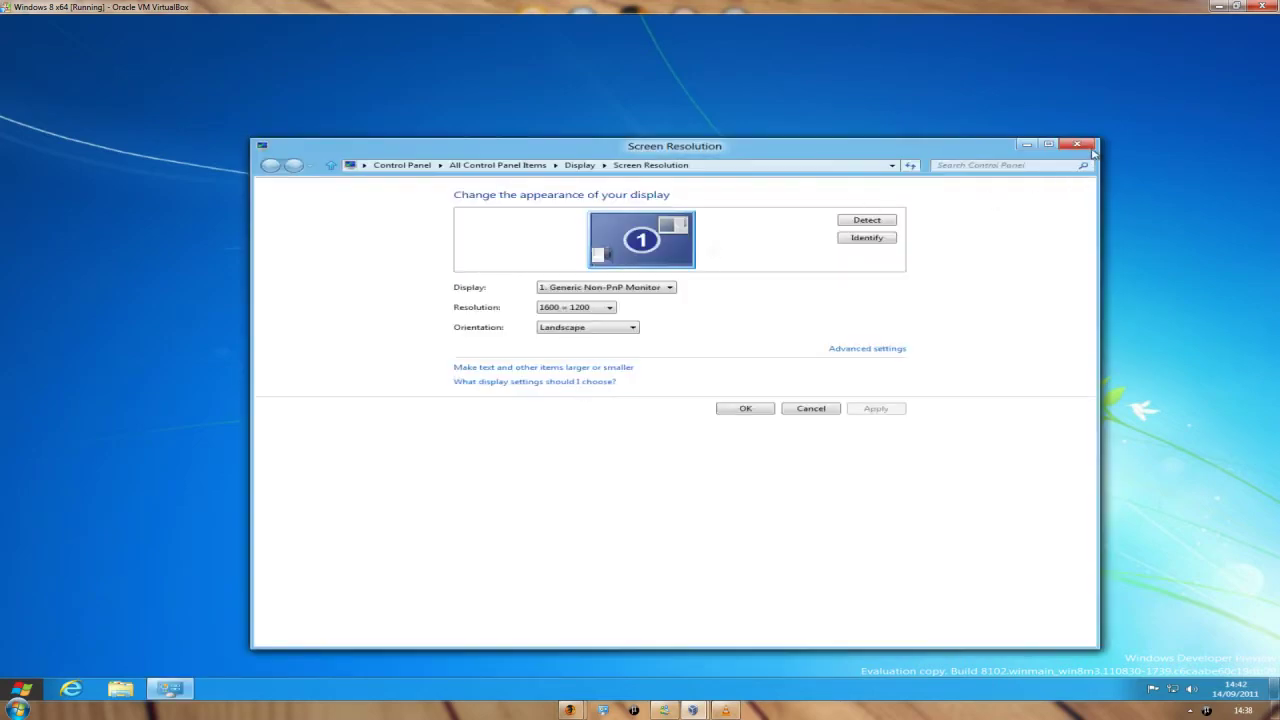
- Close the Screen Resolution window, view the desktop Personalization settings, and close them
{"action": "left_click", "coordinate": [1077, 145]}
{"action": "right_click", "coordinate": [293, 190]}
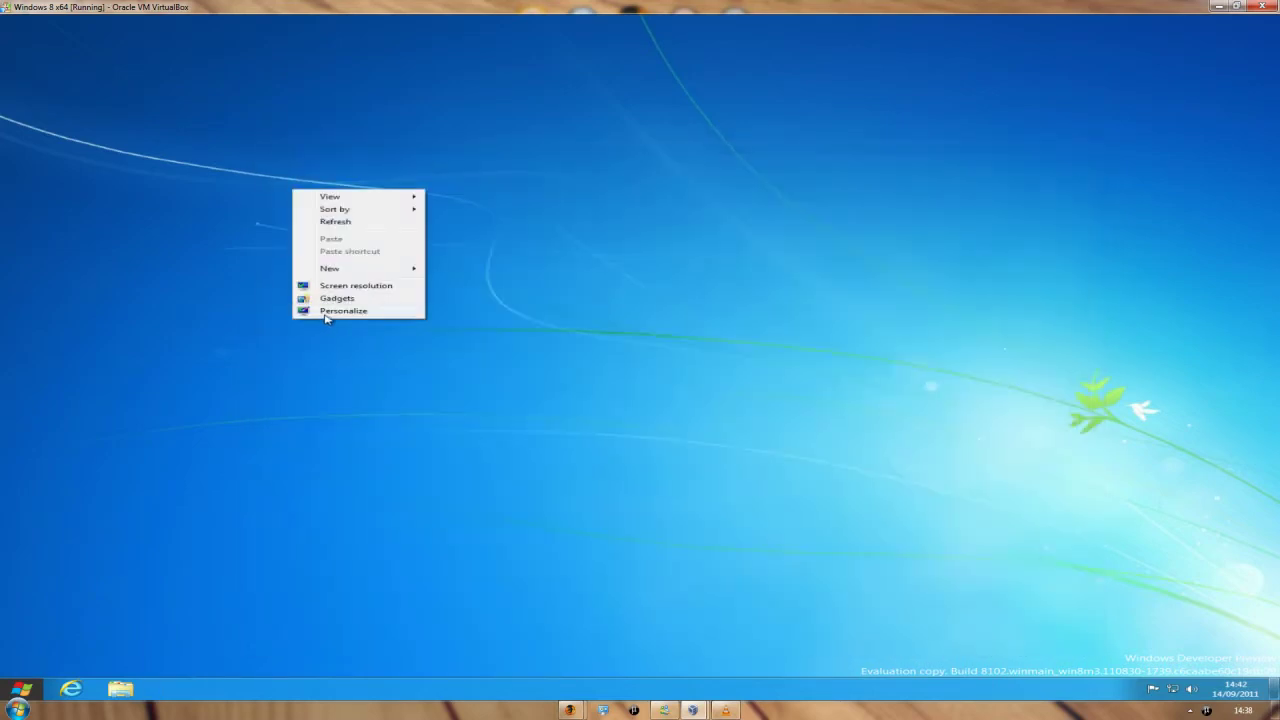
{"action": "left_click", "coordinate": [335, 311]}
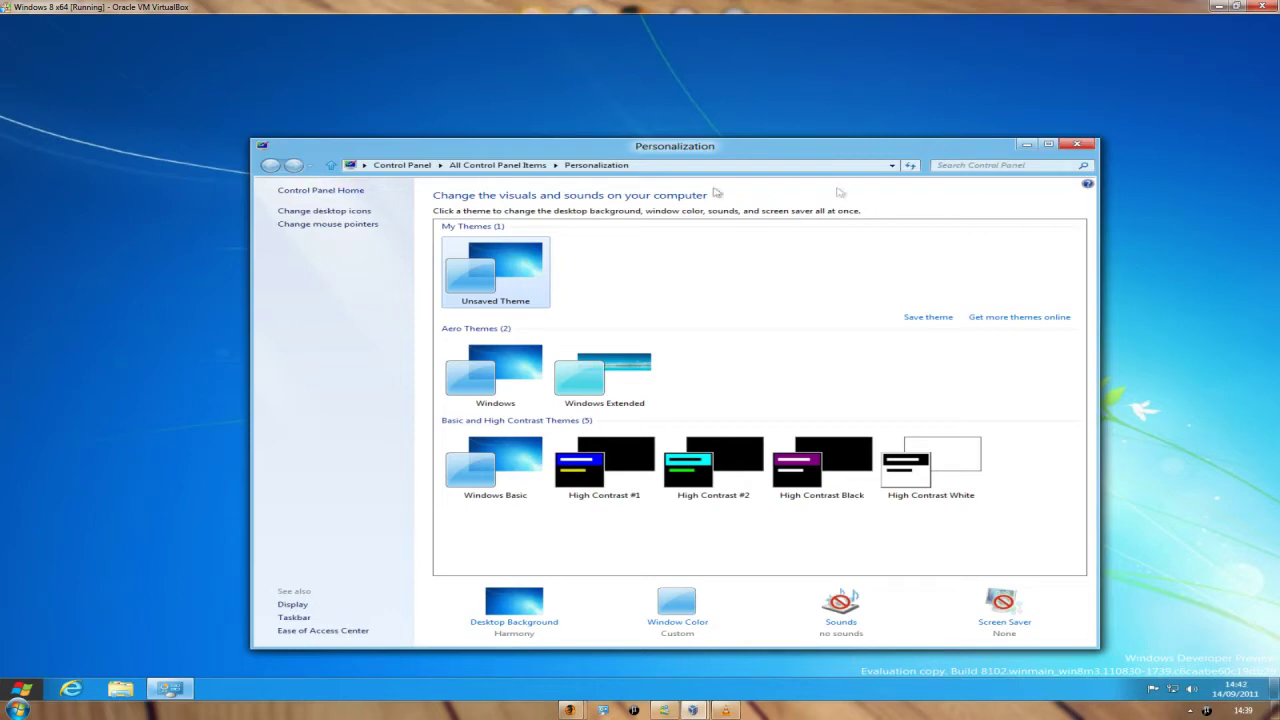
{"action": "left_click", "coordinate": [1077, 145]}
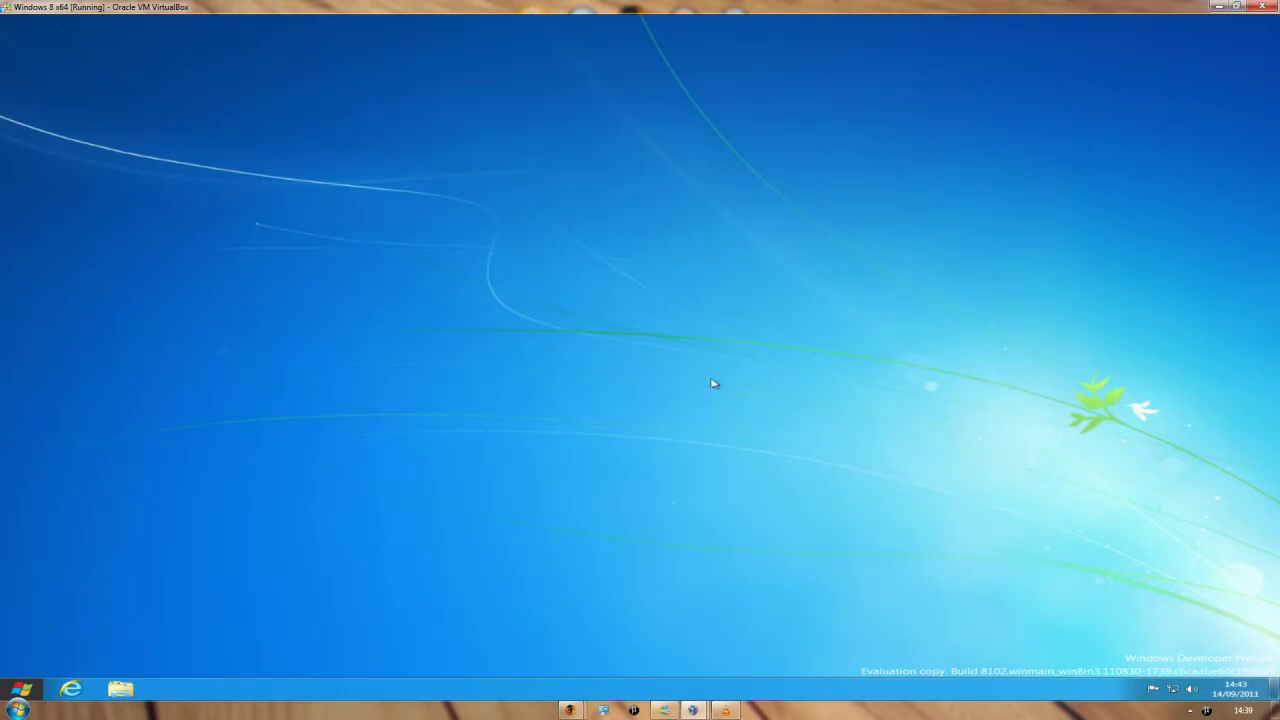
- View the London forecast in the Weather app from the Start screen and return to the desktop
{"action": "left_click", "coordinate": [22, 688]}
{"action": "left_click", "coordinate": [213, 378]}
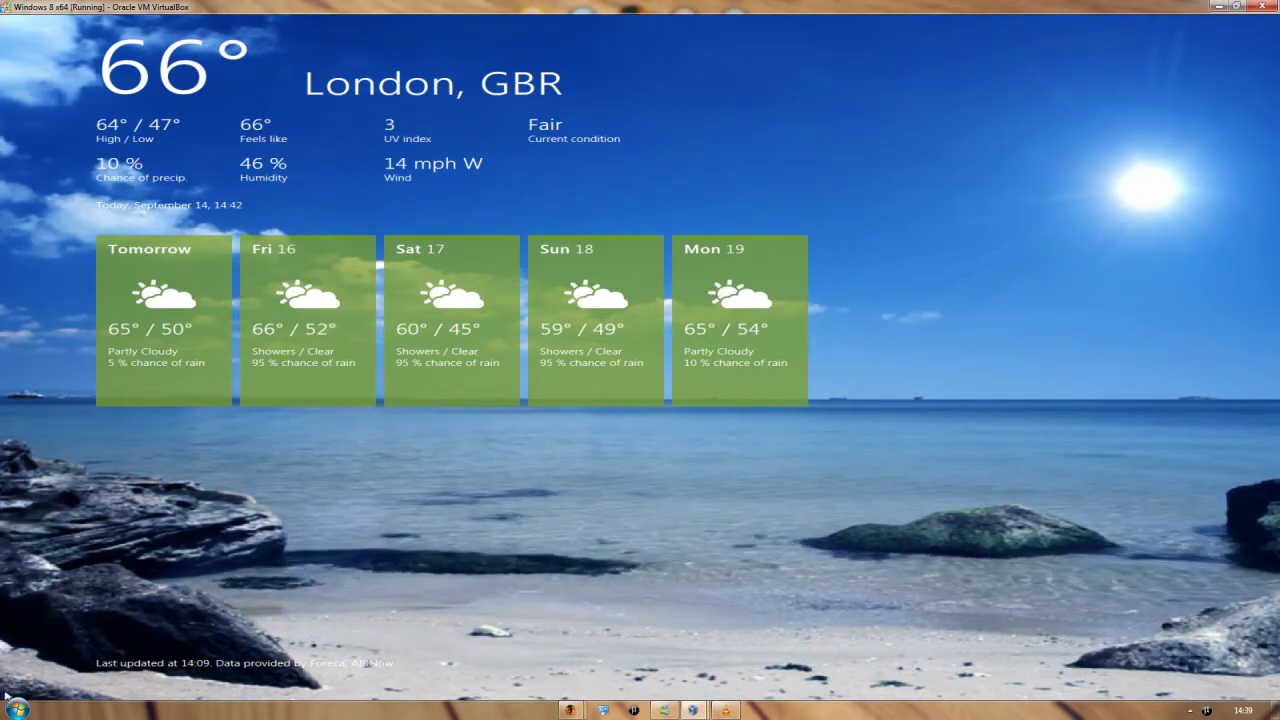
{"action": "mouse_move", "coordinate": [5, 693]}
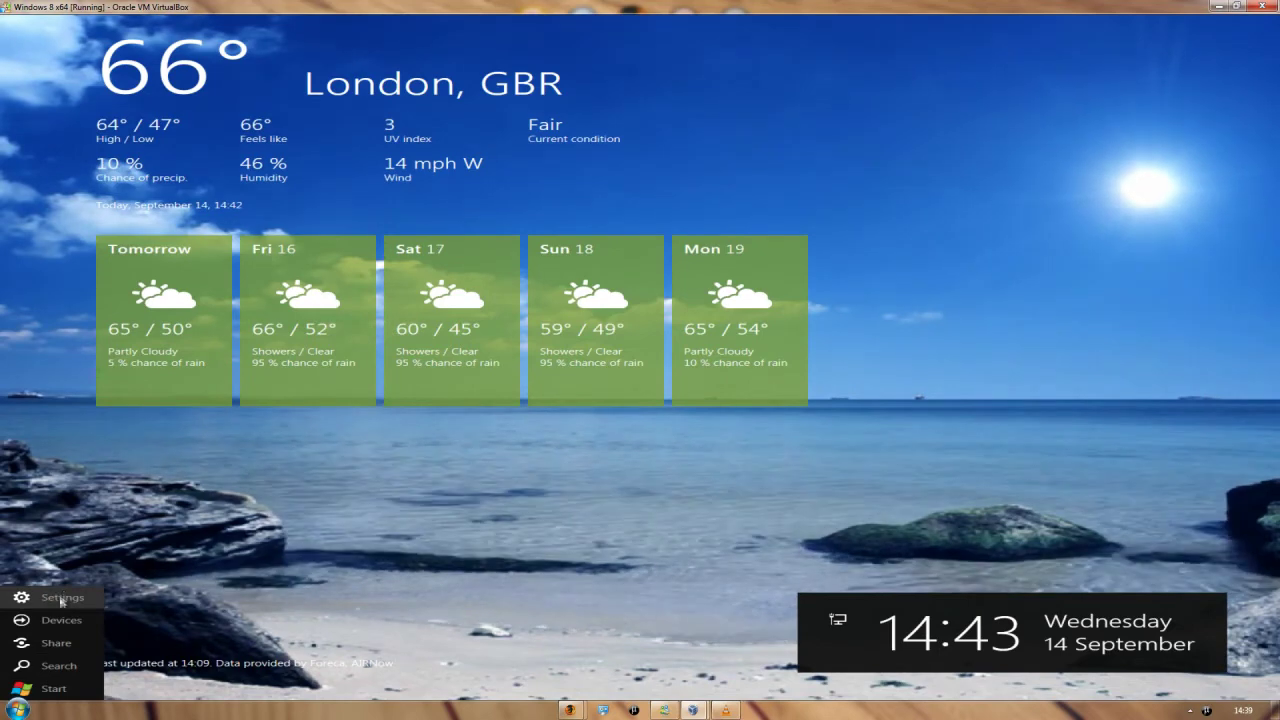
{"action": "left_click", "coordinate": [55, 689]}
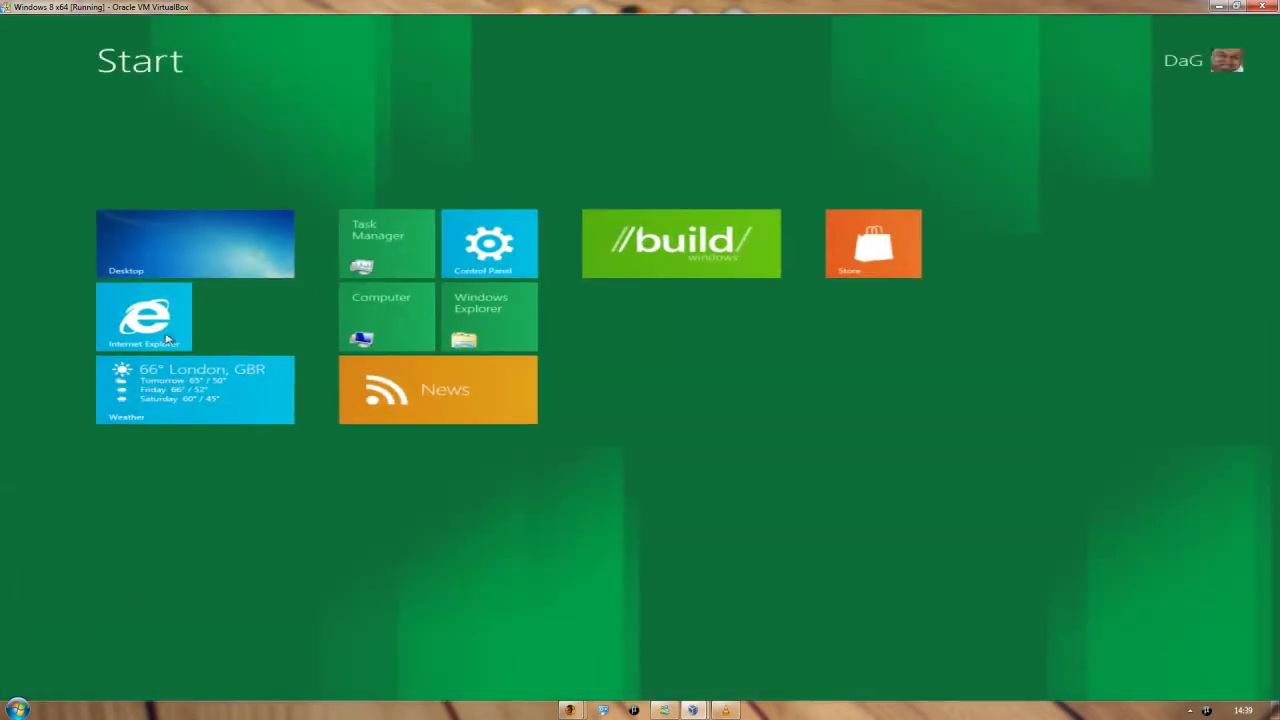
{"action": "left_click", "coordinate": [231, 264]}
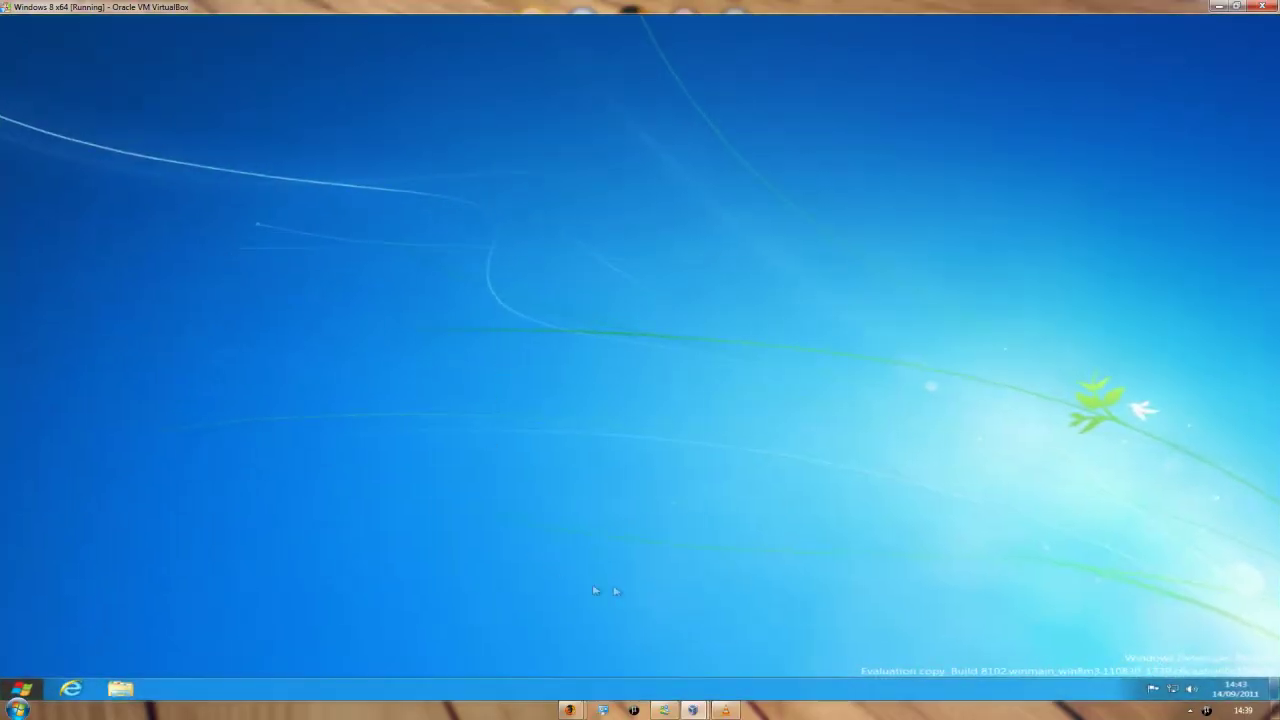
- Examine Task Manager's processes, performance, app history, startup, users, details and services views, and close it
{"action": "right_click", "coordinate": [380, 691]}
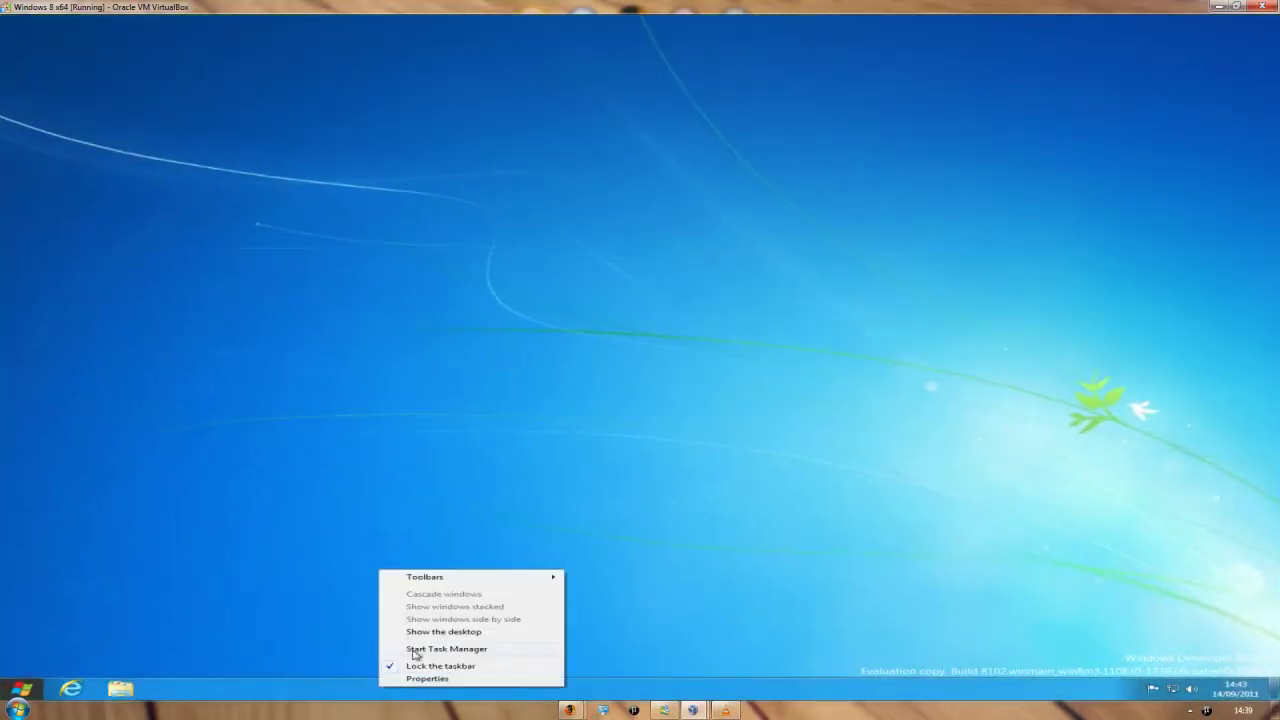
{"action": "left_click", "coordinate": [424, 648]}
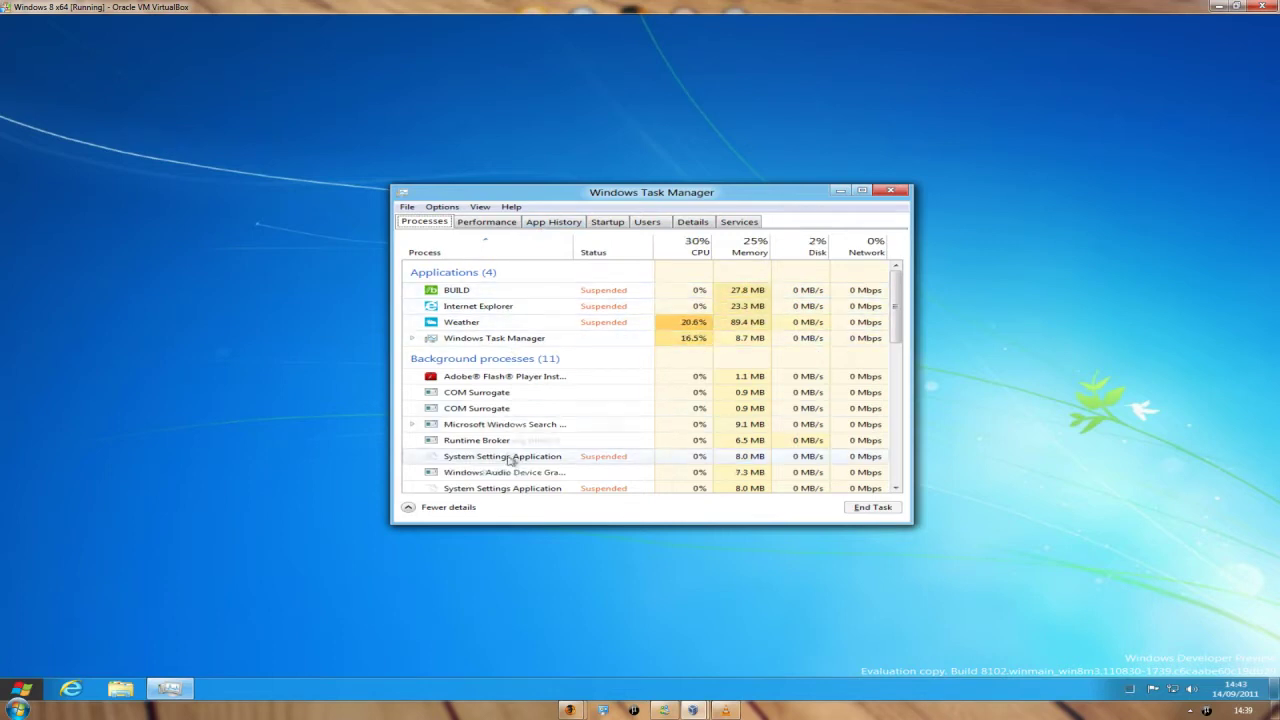
{"action": "left_click", "coordinate": [487, 222]}
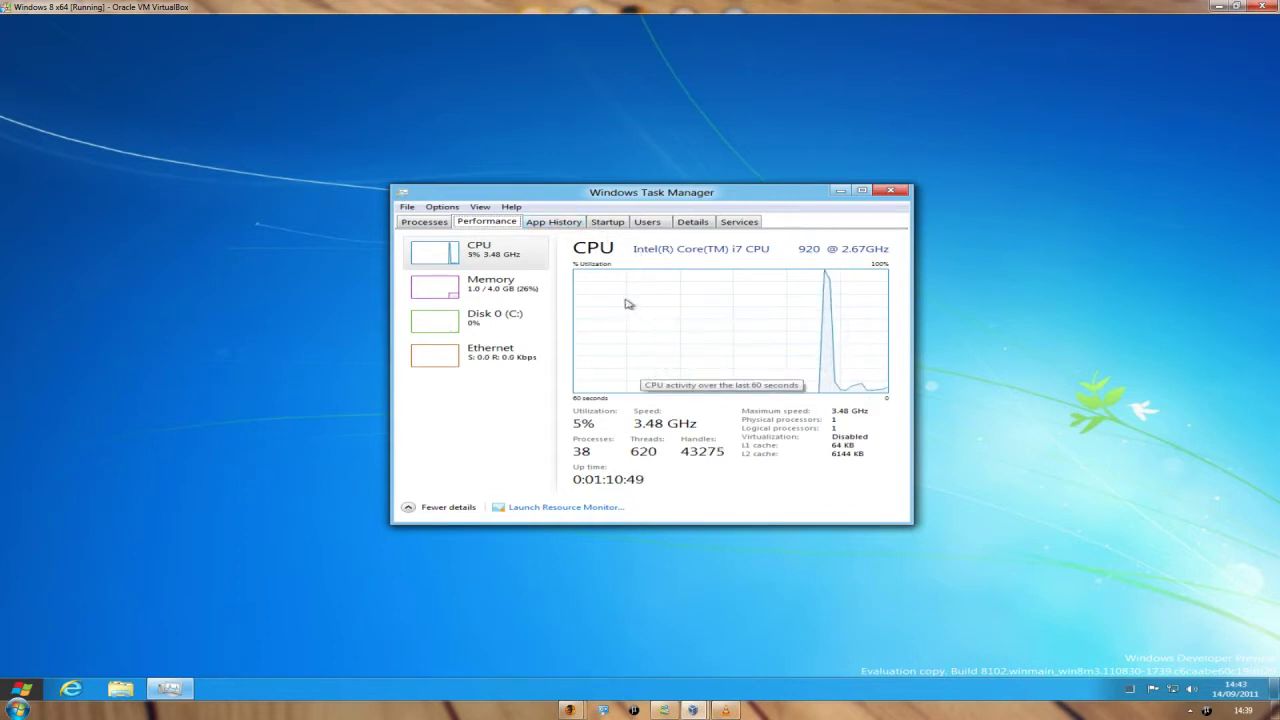
{"action": "left_click", "coordinate": [550, 224]}
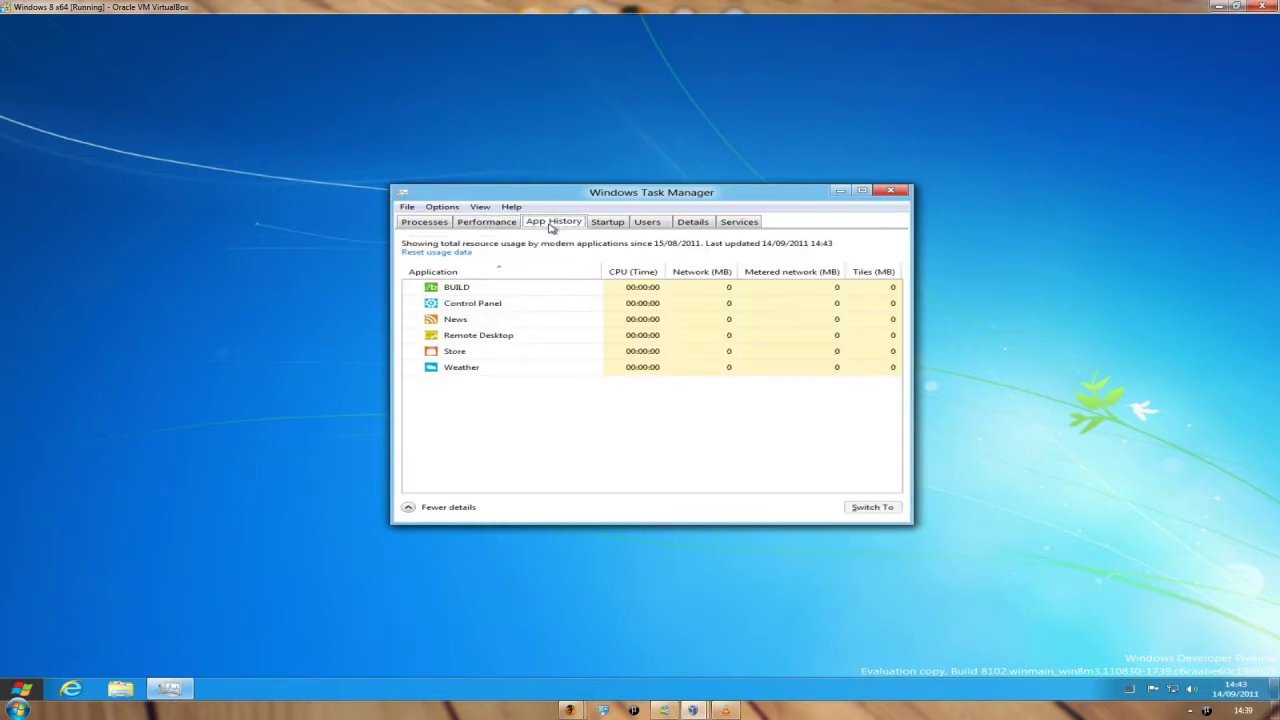
{"action": "left_click", "coordinate": [608, 224]}
{"action": "left_click", "coordinate": [660, 227]}
{"action": "left_click", "coordinate": [690, 227]}
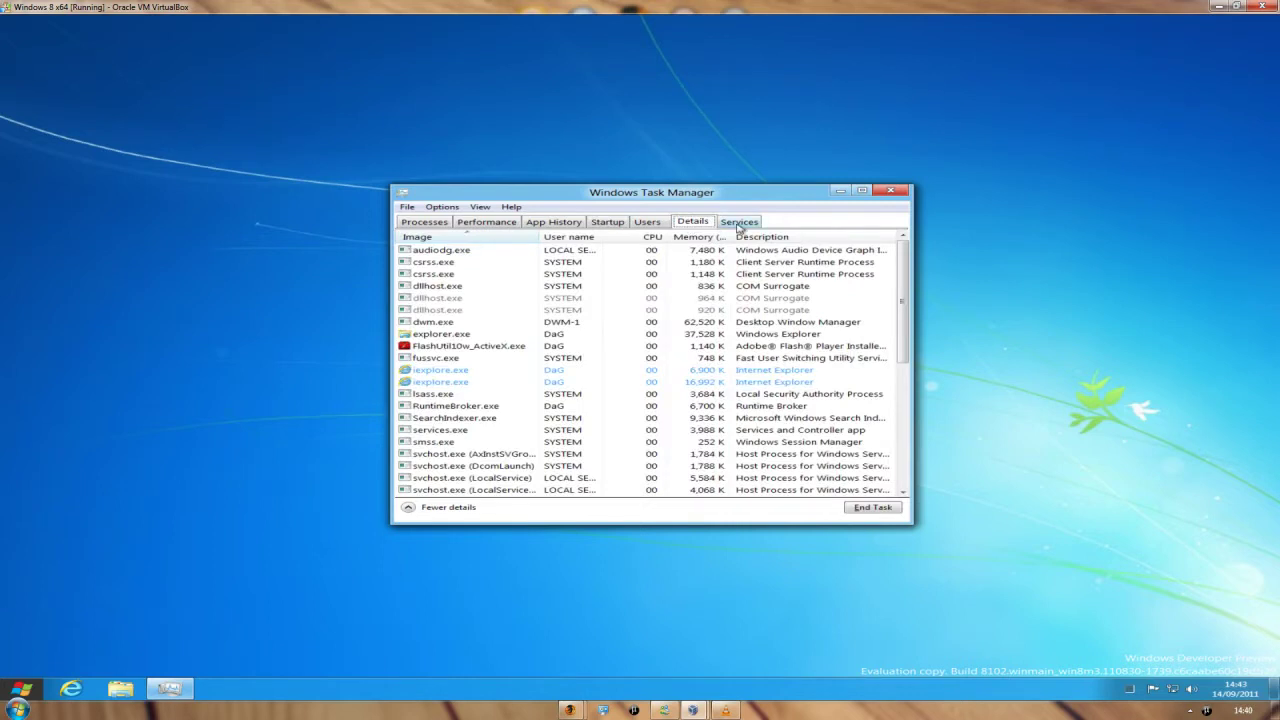
{"action": "left_click", "coordinate": [739, 224]}
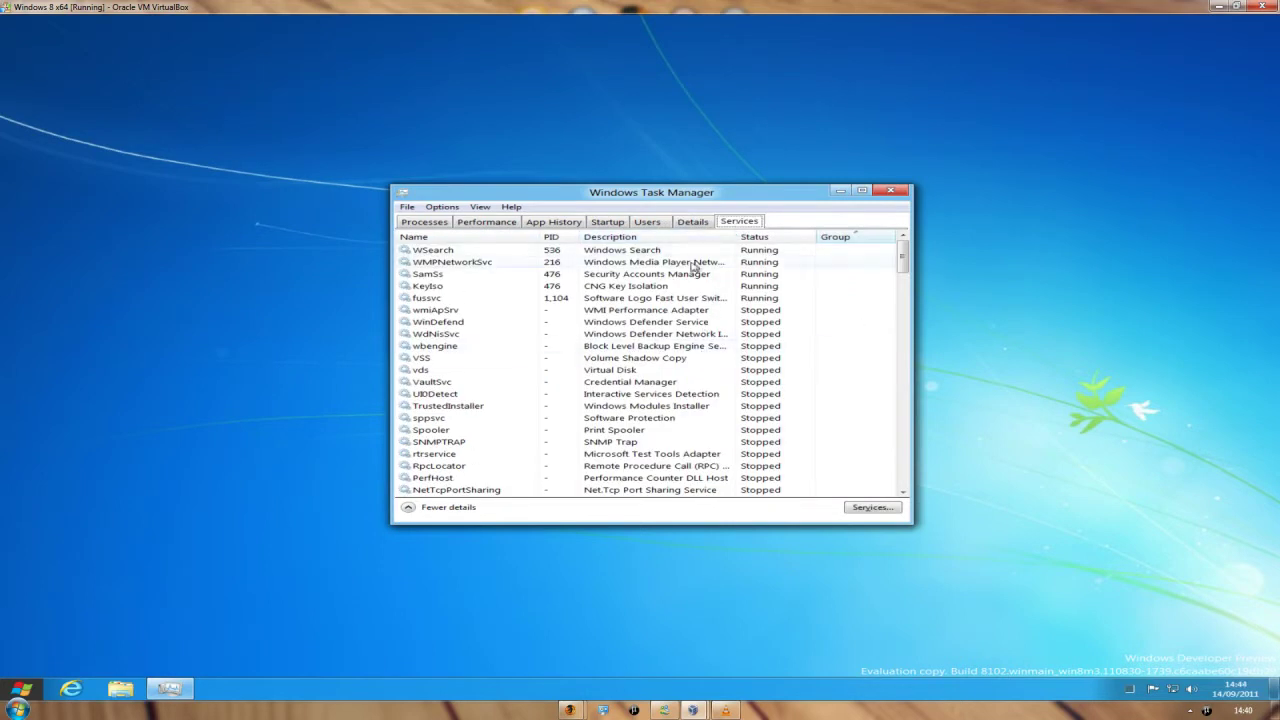
{"action": "left_click", "coordinate": [890, 190]}
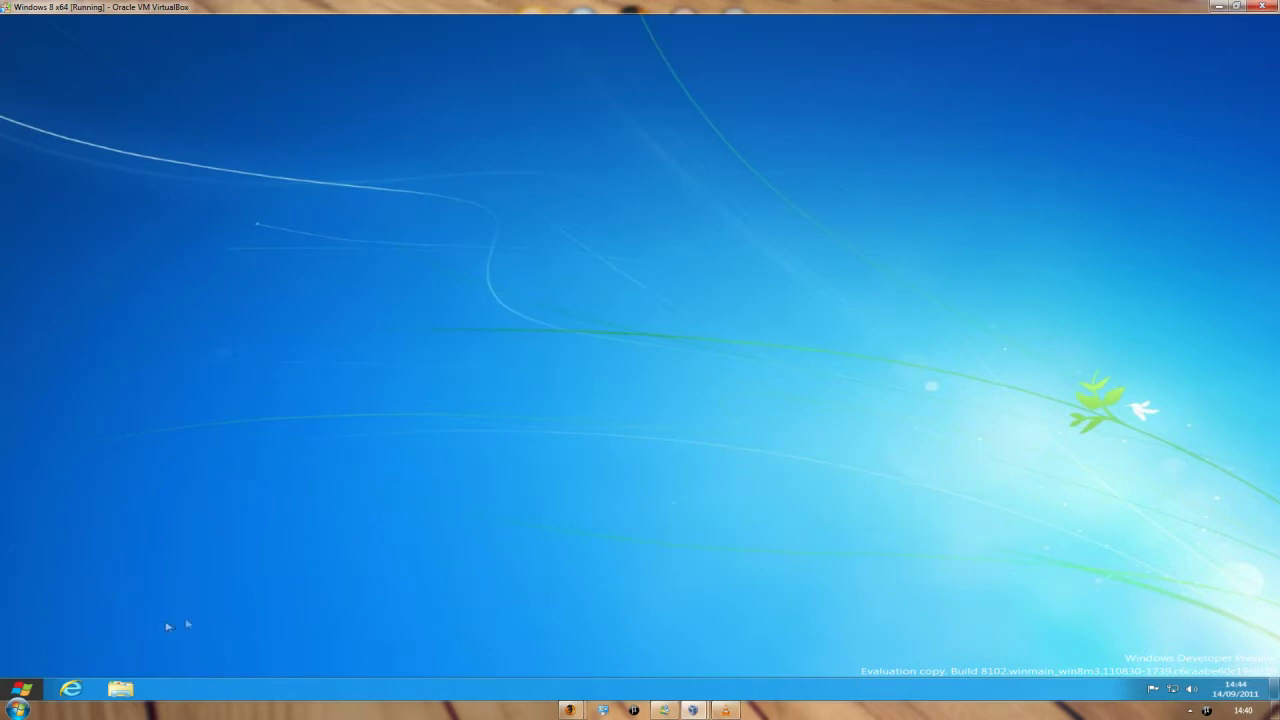
- Launch Internet Explorer on the desktop and check its version information
{"action": "left_click", "coordinate": [83, 689]}
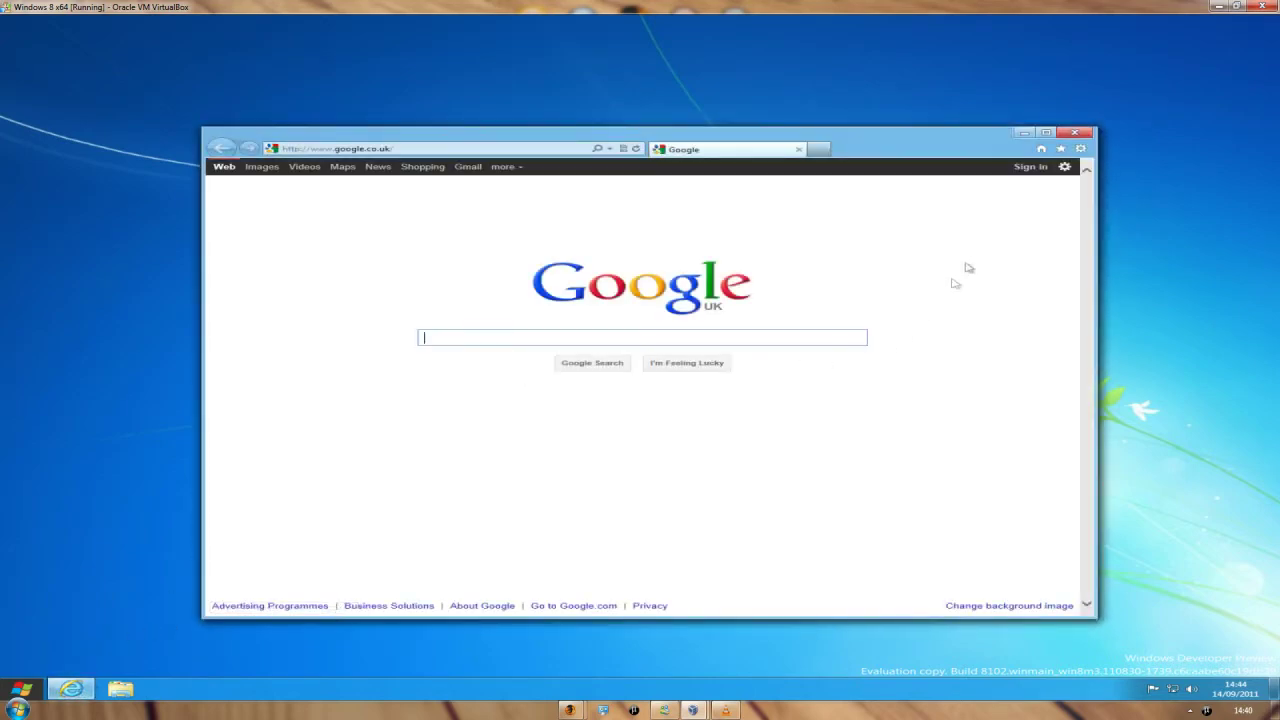
{"action": "left_click", "coordinate": [1080, 150]}
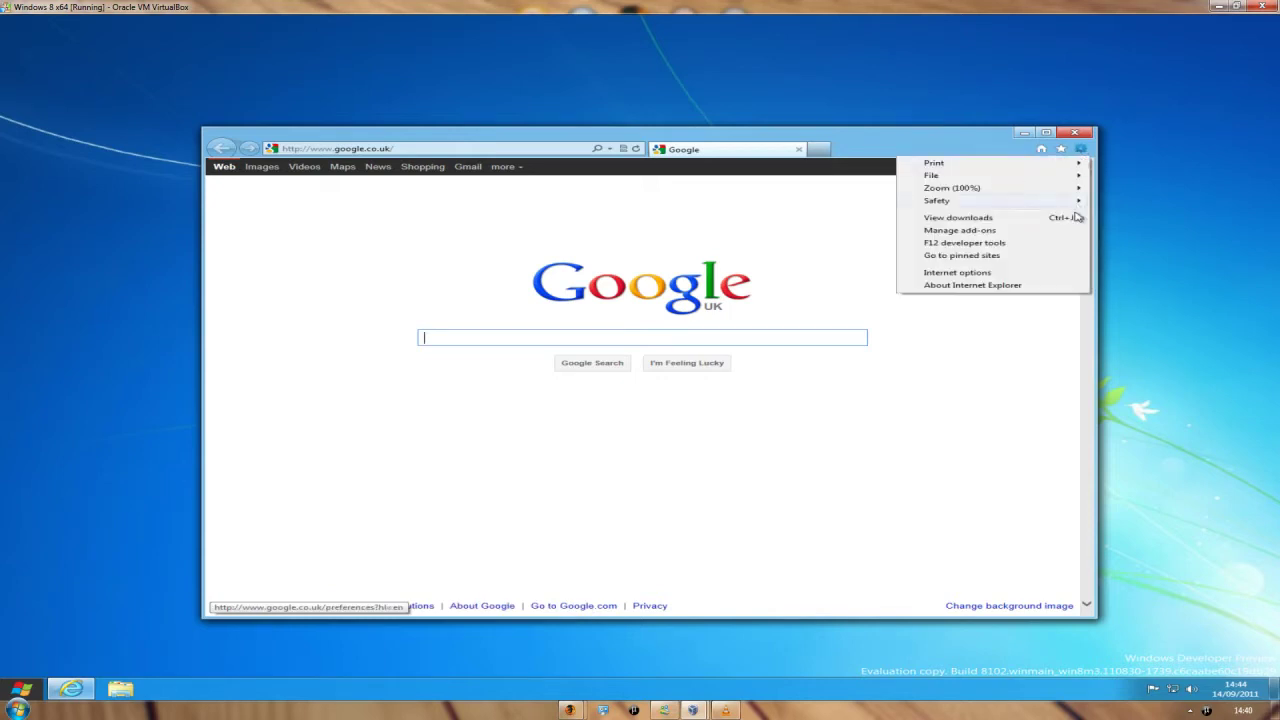
{"action": "left_click", "coordinate": [1050, 286]}
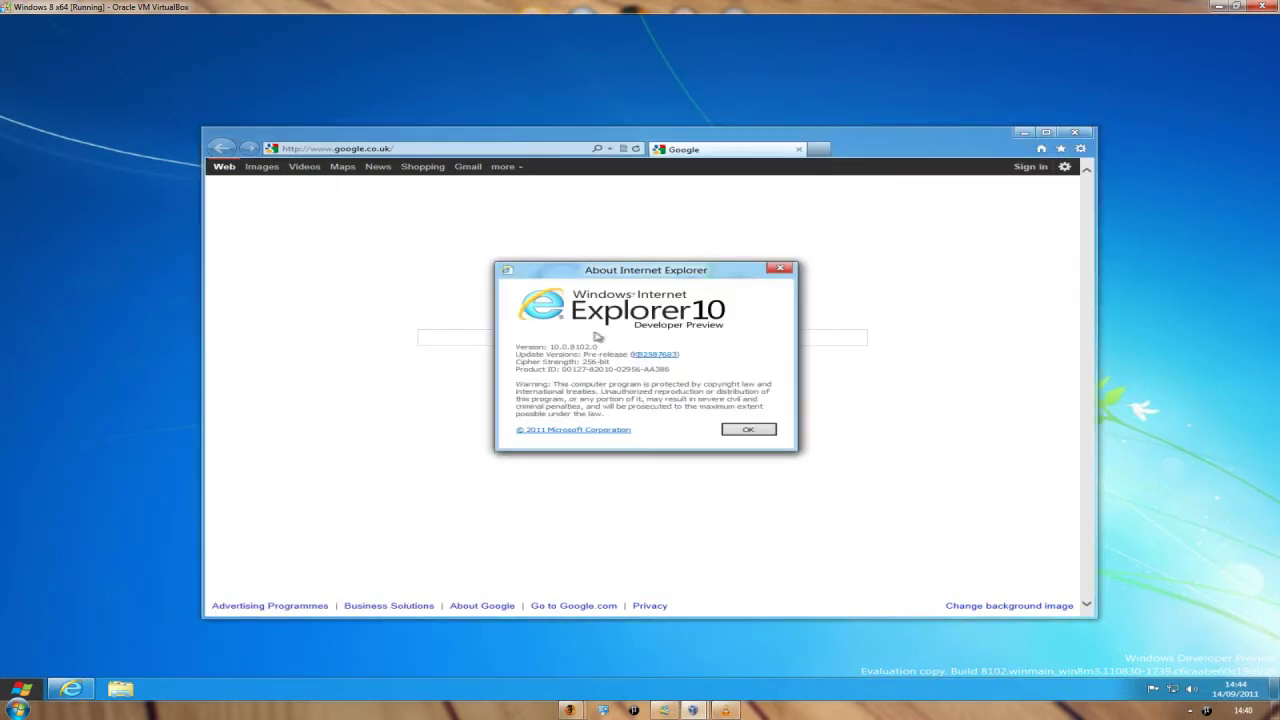
{"action": "left_click", "coordinate": [748, 428]}
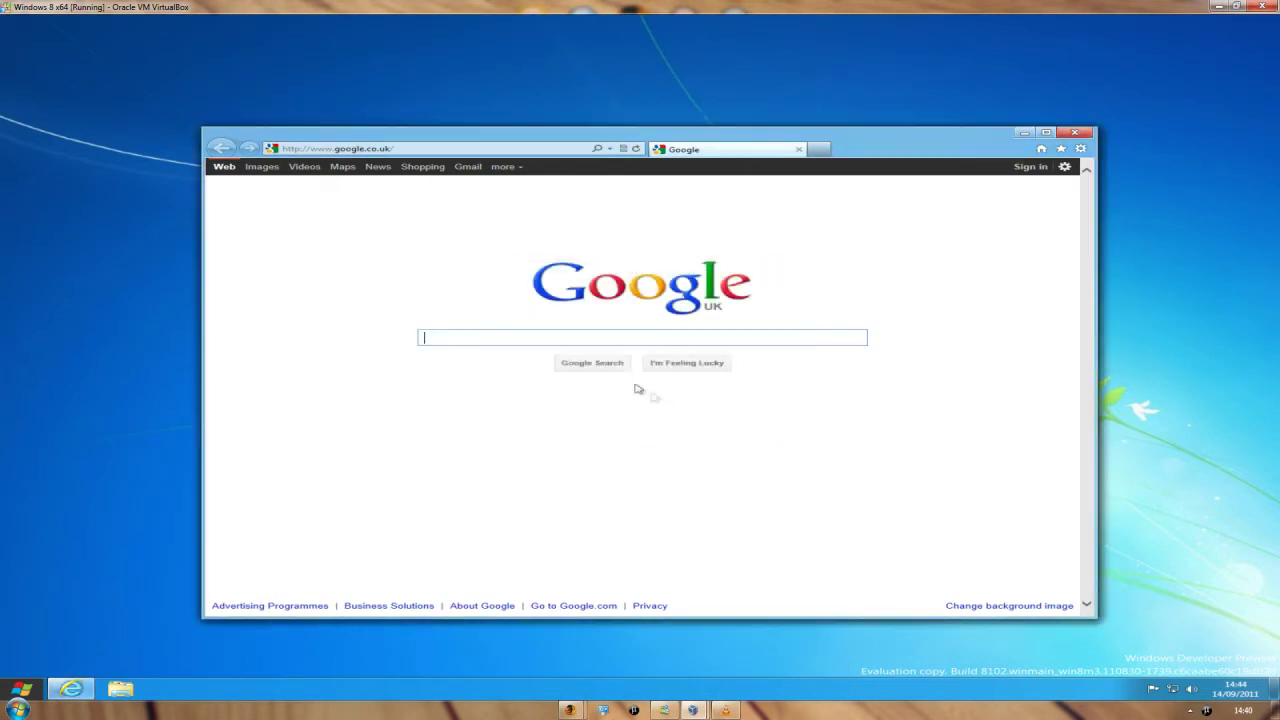
- Find YouTube through Google, search it for "daag00n", and open the DaaG00n channel
{"action": "type", "text": "you"}
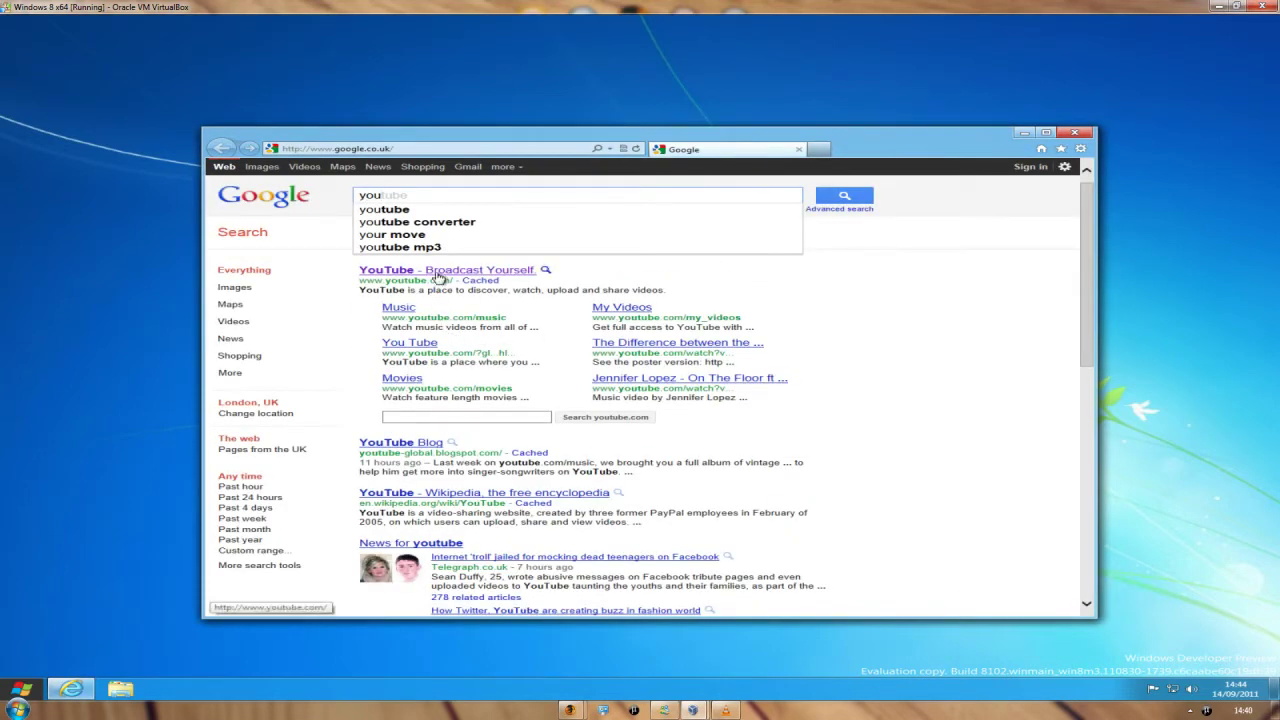
{"action": "left_click", "coordinate": [437, 277]}
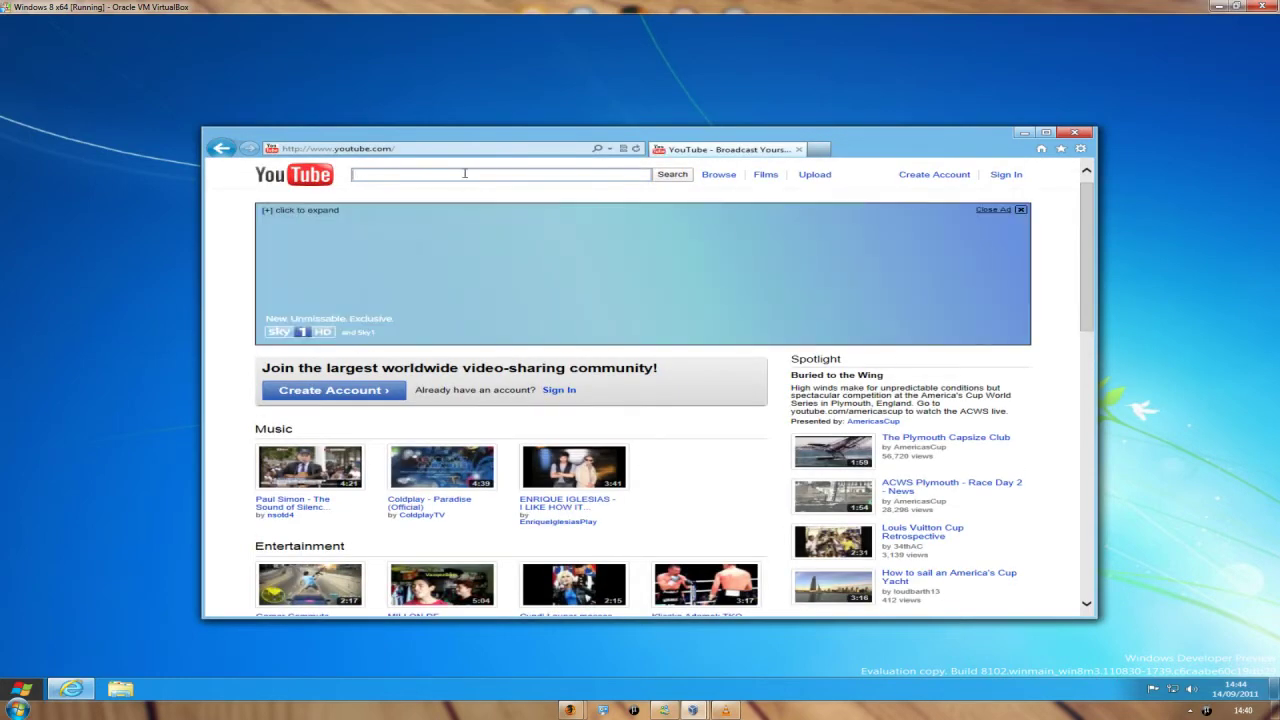
{"action": "type", "text": "daa"}
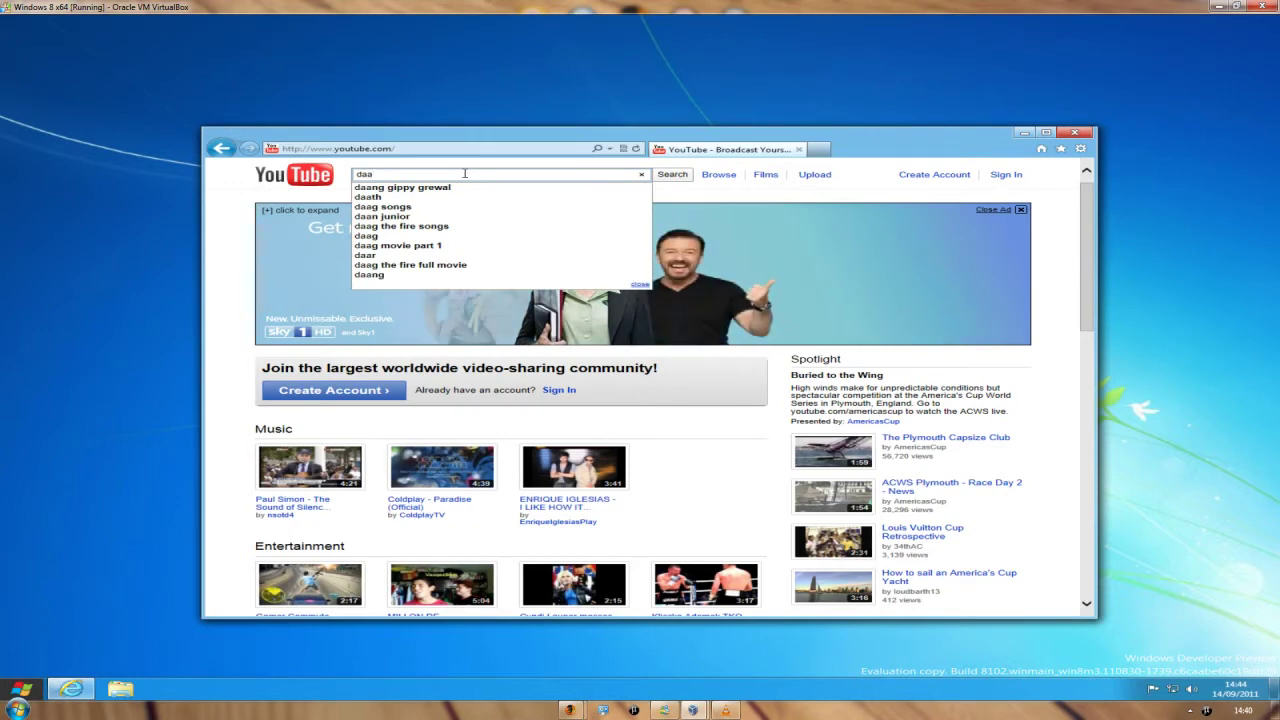
{"action": "type", "text": "g00n"}
{"action": "key", "text": "Return"}
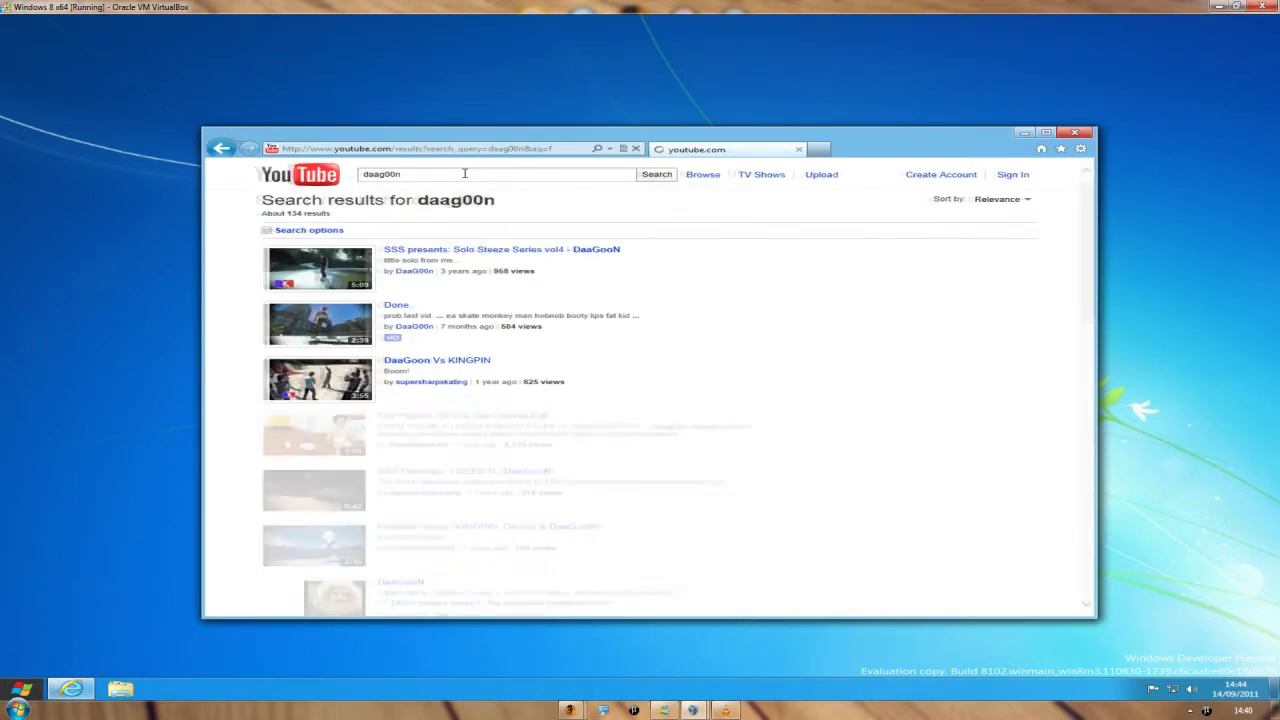
{"action": "left_click", "coordinate": [406, 327]}
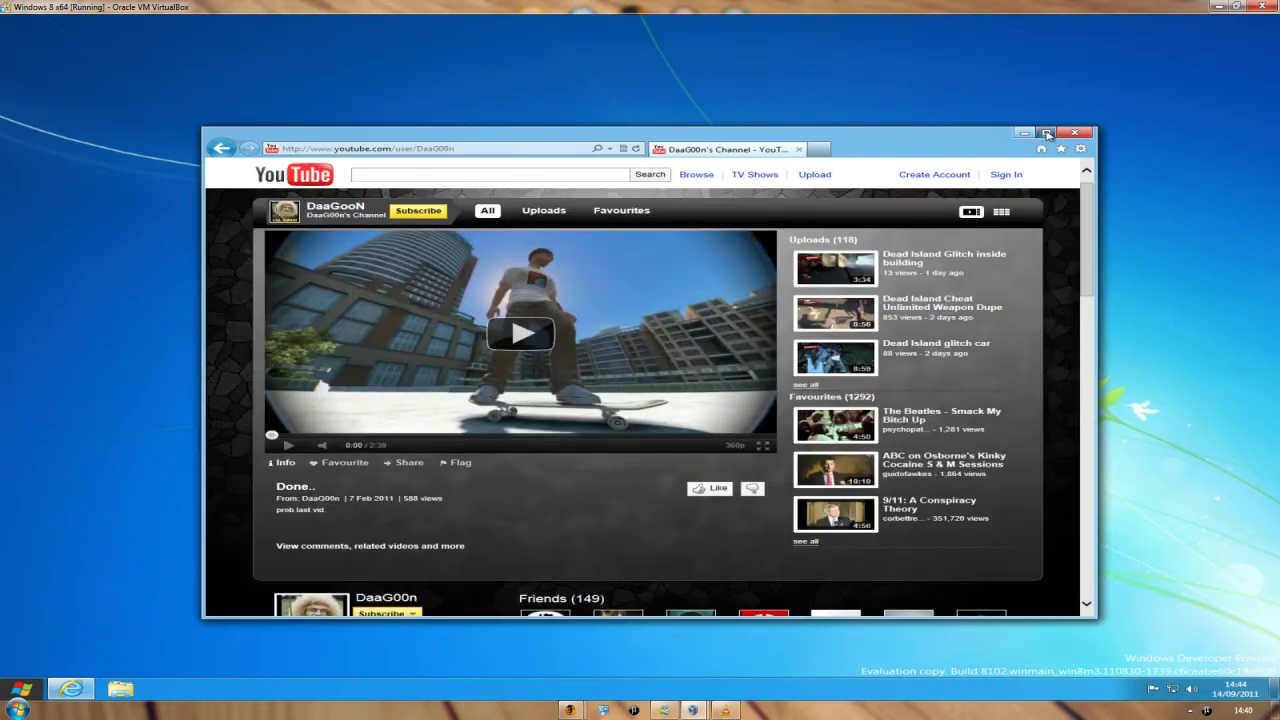
- Maximize the browser, play the channel's featured video at 720p quality, and dismiss the browser window
{"action": "left_click", "coordinate": [1046, 132]}
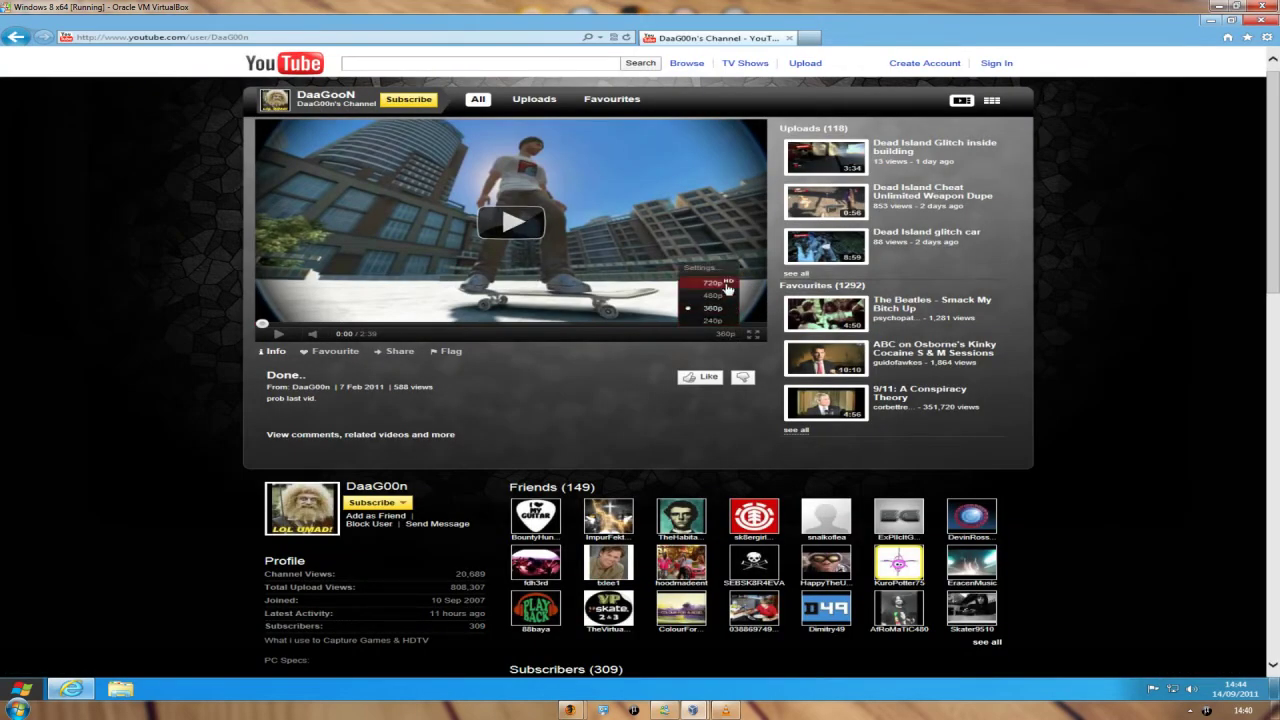
{"action": "left_click", "coordinate": [279, 332]}
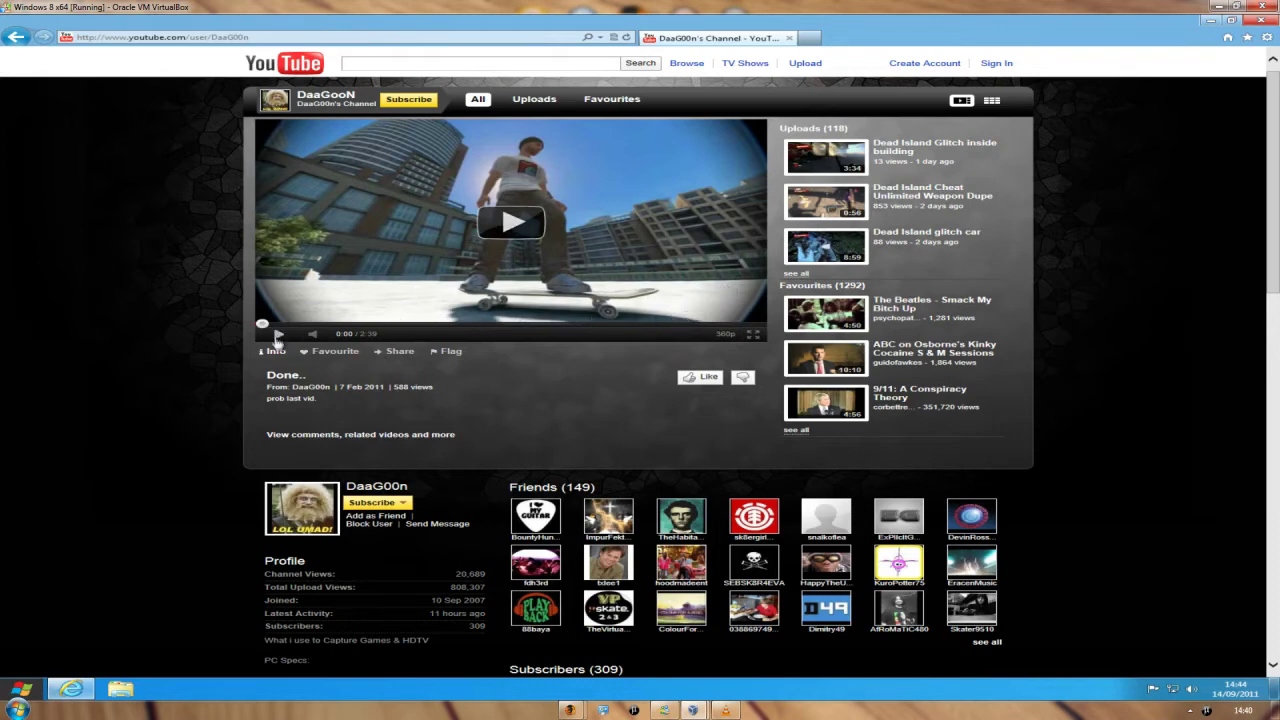
{"action": "left_click", "coordinate": [726, 334]}
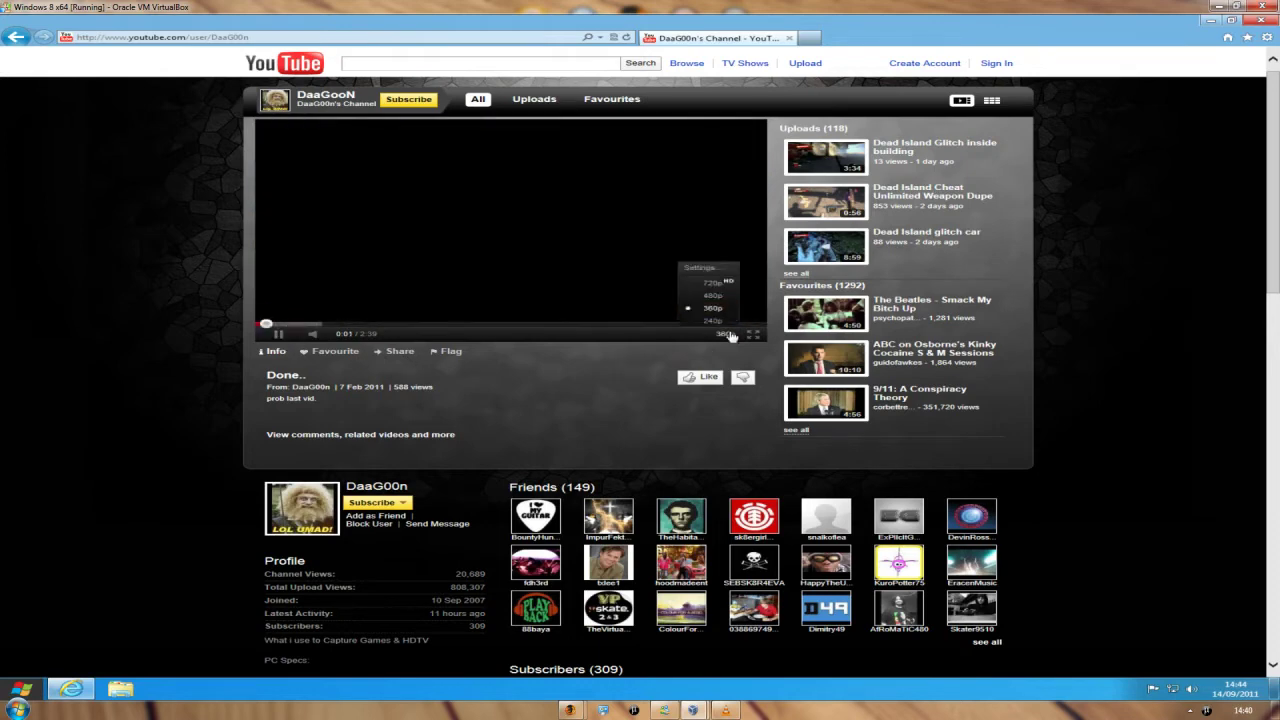
{"action": "left_click", "coordinate": [715, 285]}
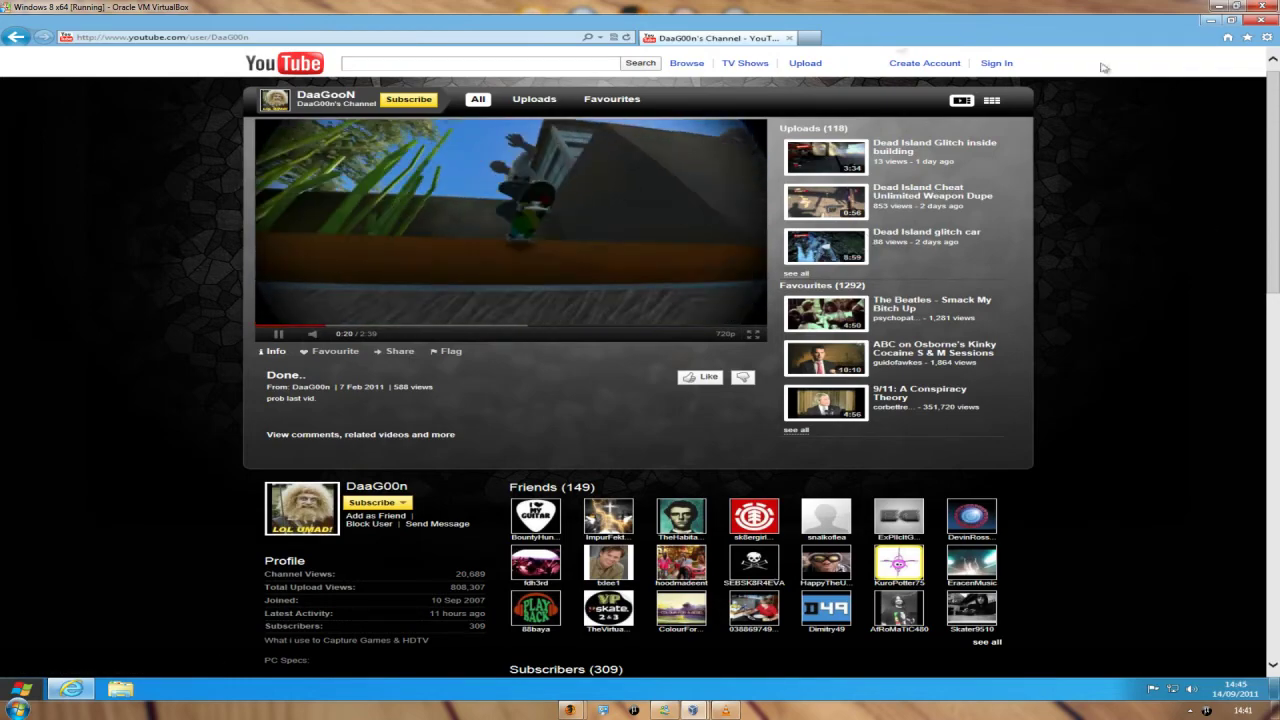
{"action": "left_click", "coordinate": [1212, 20]}
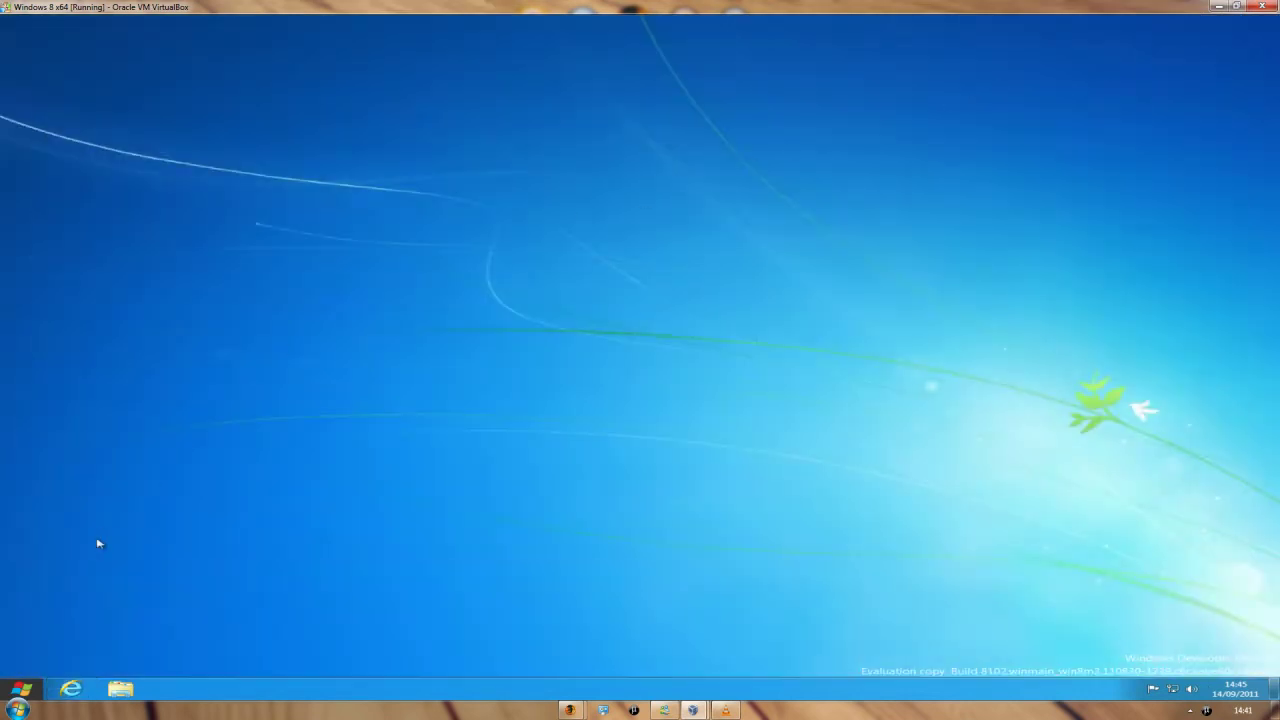
- Open Windows Explorer, browse the Desktop and Computer locations, and select Media Servers
{"action": "left_click", "coordinate": [136, 686]}
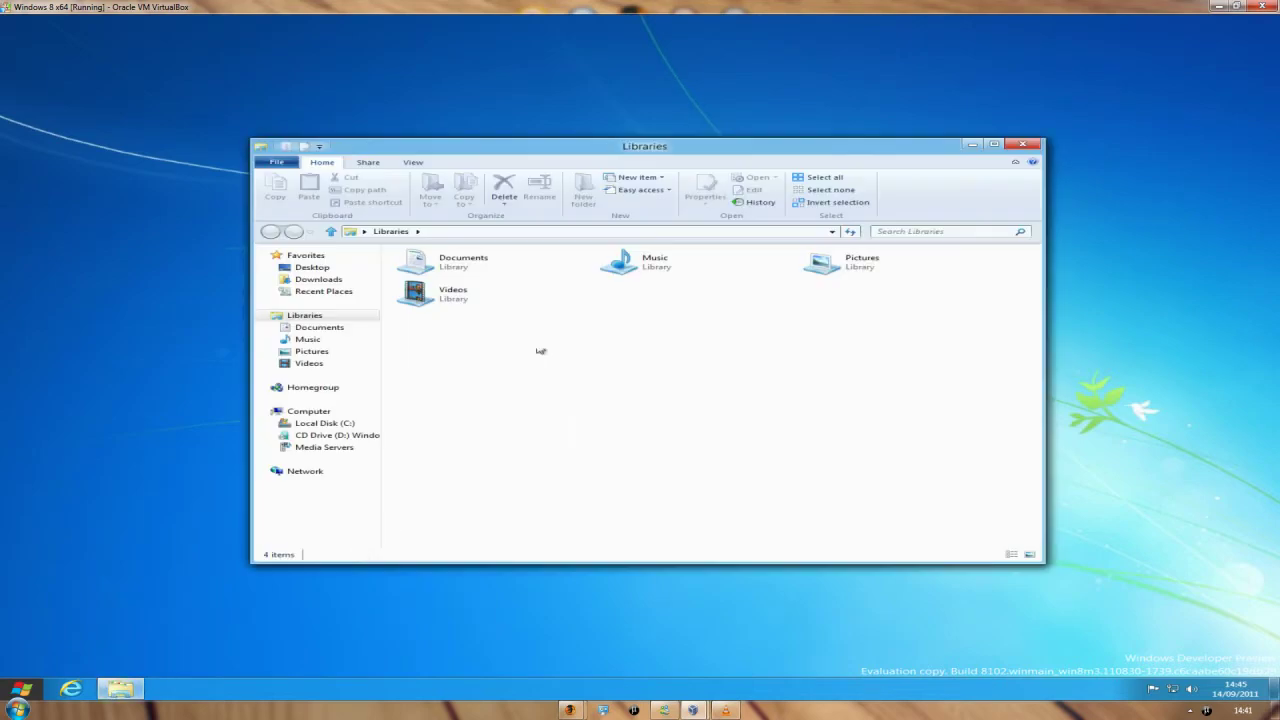
{"action": "left_click", "coordinate": [308, 255]}
{"action": "left_click", "coordinate": [324, 269]}
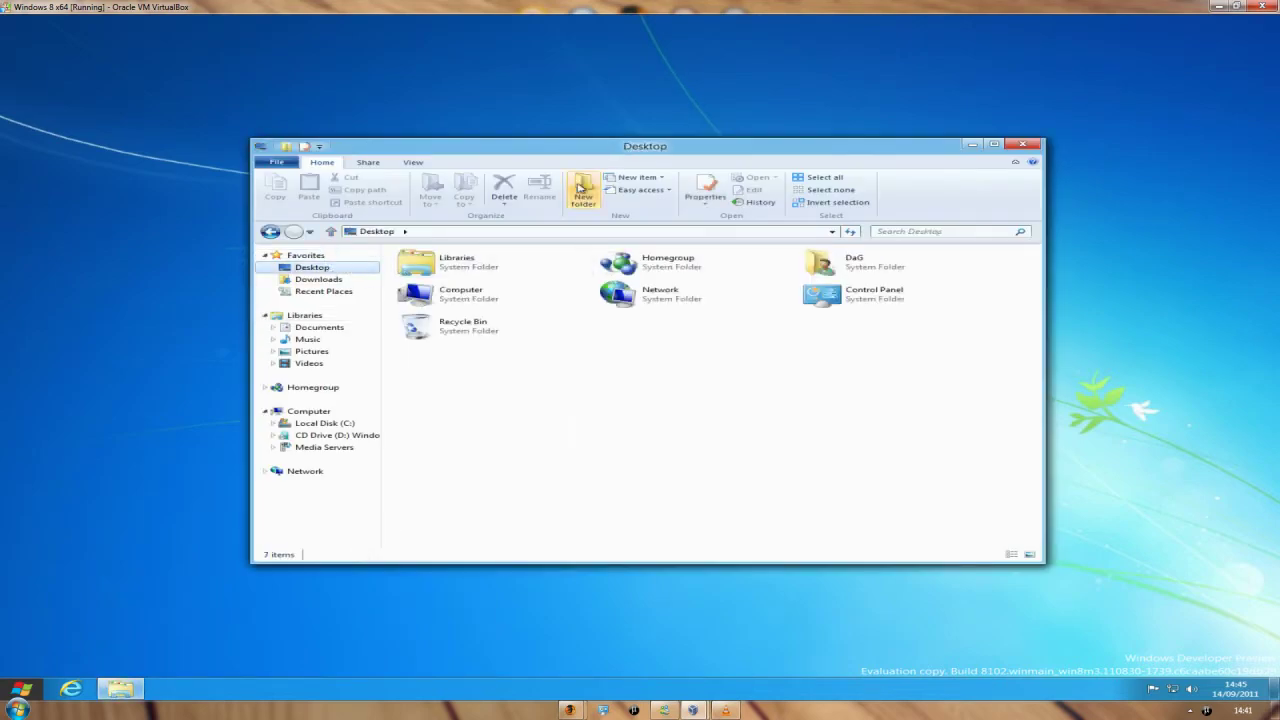
{"action": "left_click", "coordinate": [305, 411]}
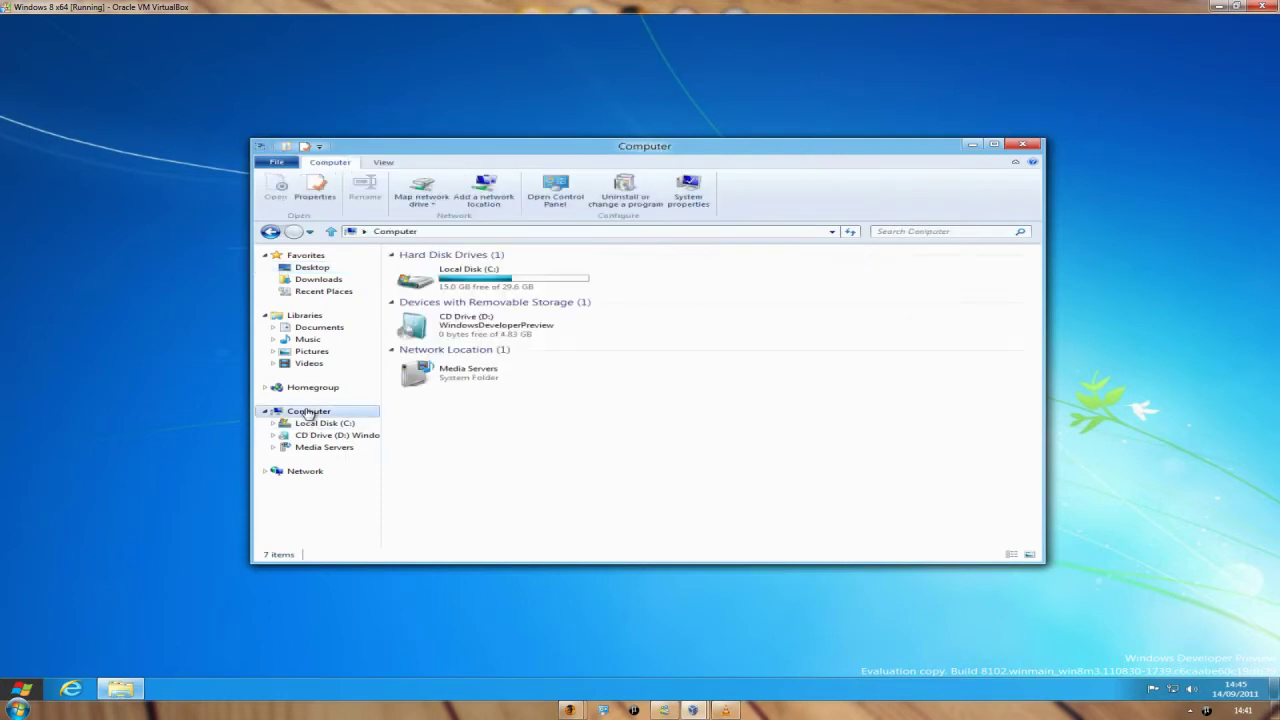
{"action": "left_click", "coordinate": [491, 383]}
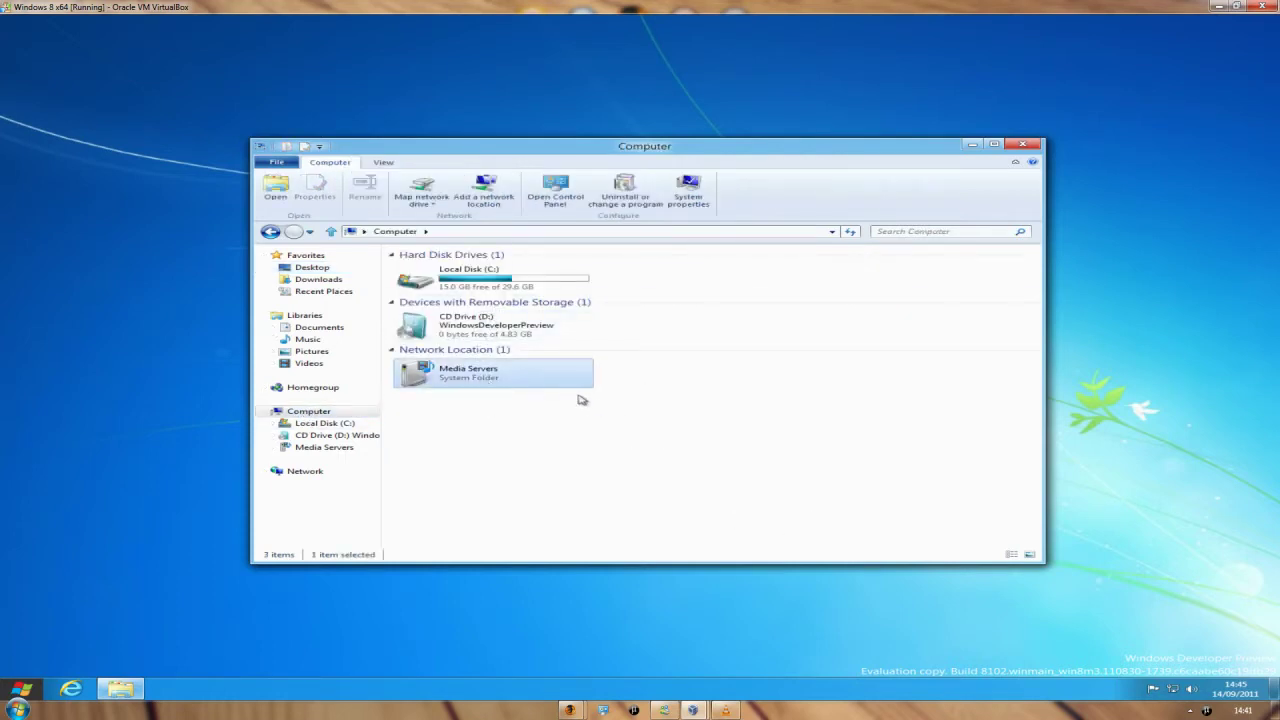
- Open Control Panel from the Computer view, look through all its items, and maximize the window
{"action": "left_click", "coordinate": [564, 199]}
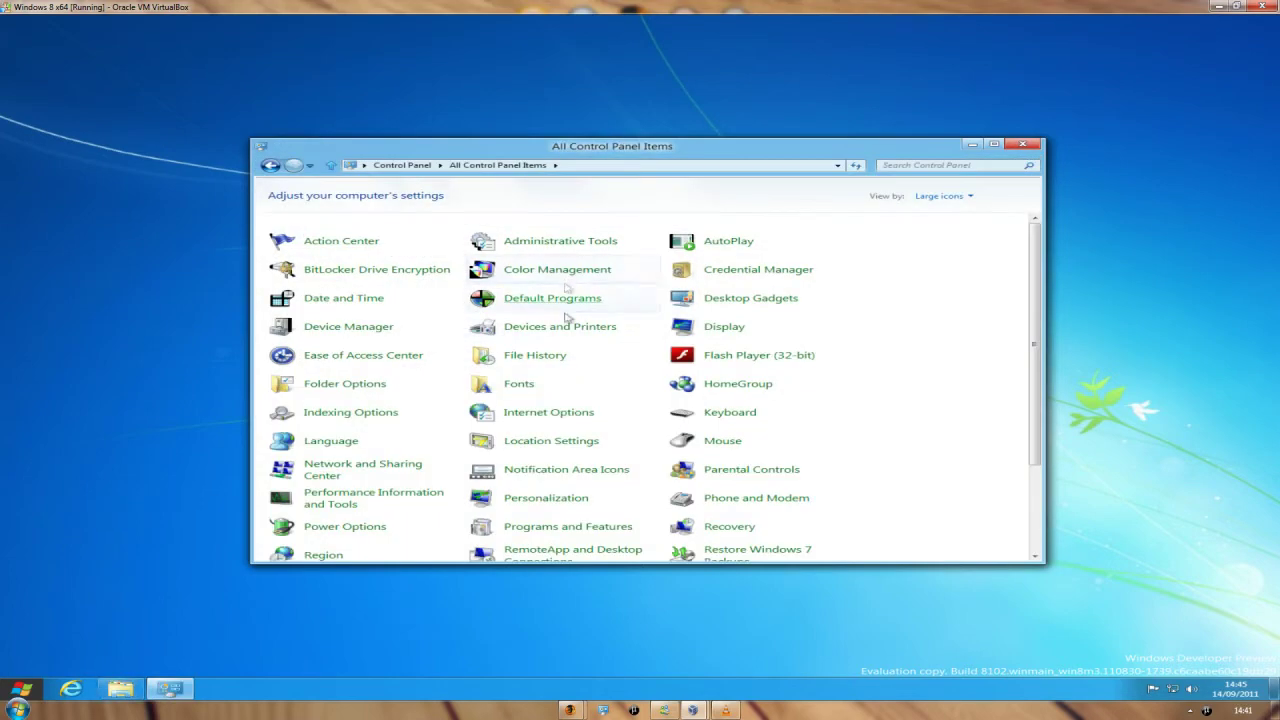
{"action": "scroll", "coordinate": [614, 360], "scroll_direction": "down", "scroll_amount": 2}
{"action": "scroll", "coordinate": [617, 358], "scroll_direction": "down", "scroll_amount": 2}
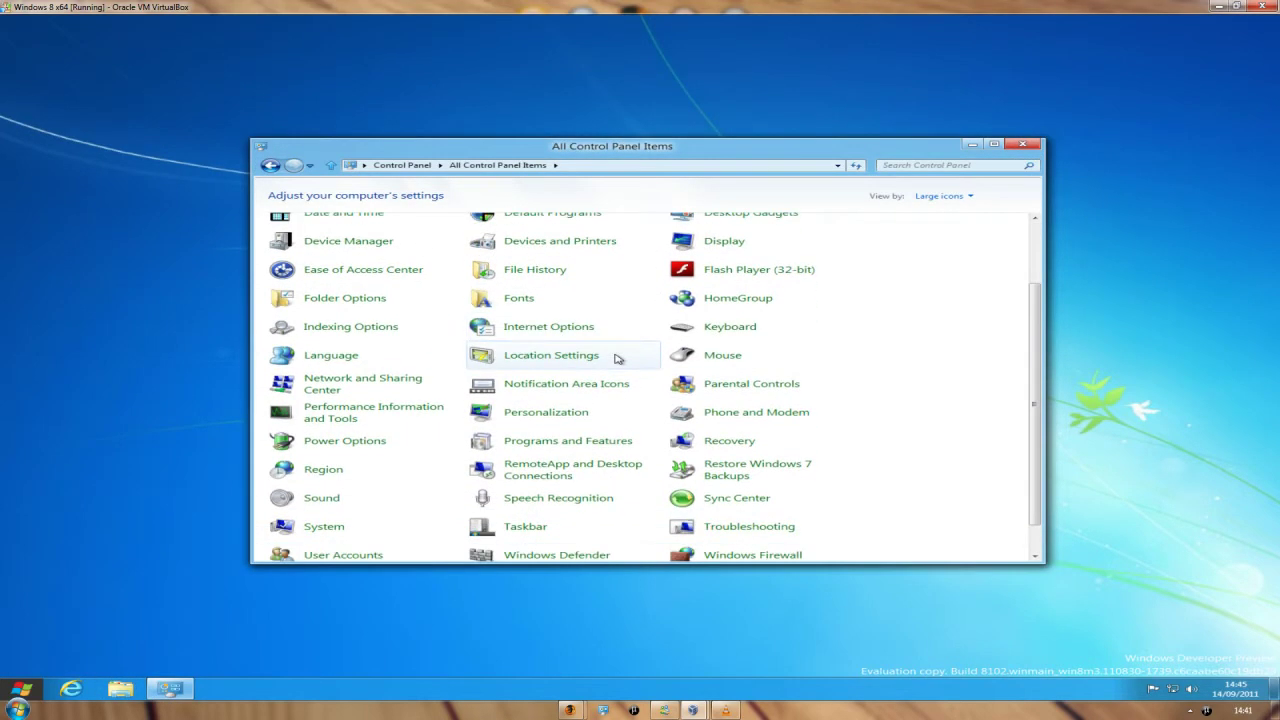
{"action": "left_click", "coordinate": [993, 146]}
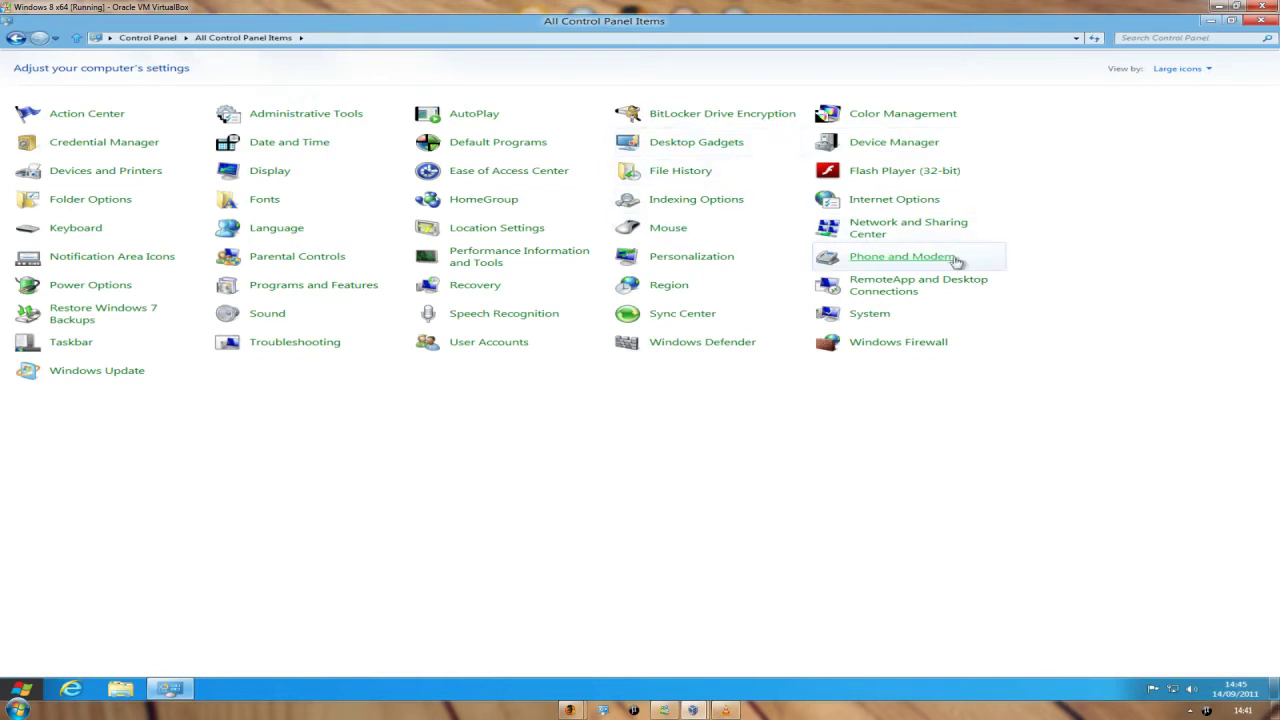
- Open the desktop's Personalization settings from the desktop and look at the related Display and Ease of Access Center pages
{"action": "left_click", "coordinate": [1257, 24]}
{"action": "right_click", "coordinate": [215, 233]}
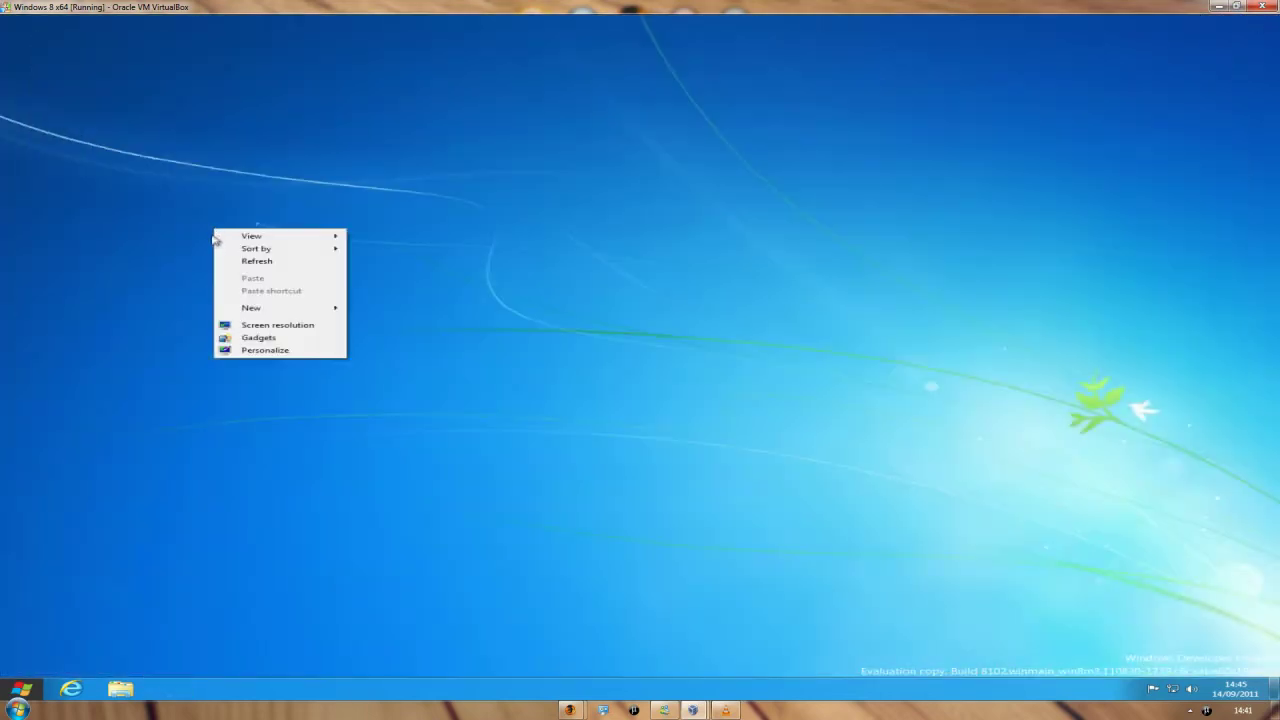
{"action": "left_click", "coordinate": [262, 350]}
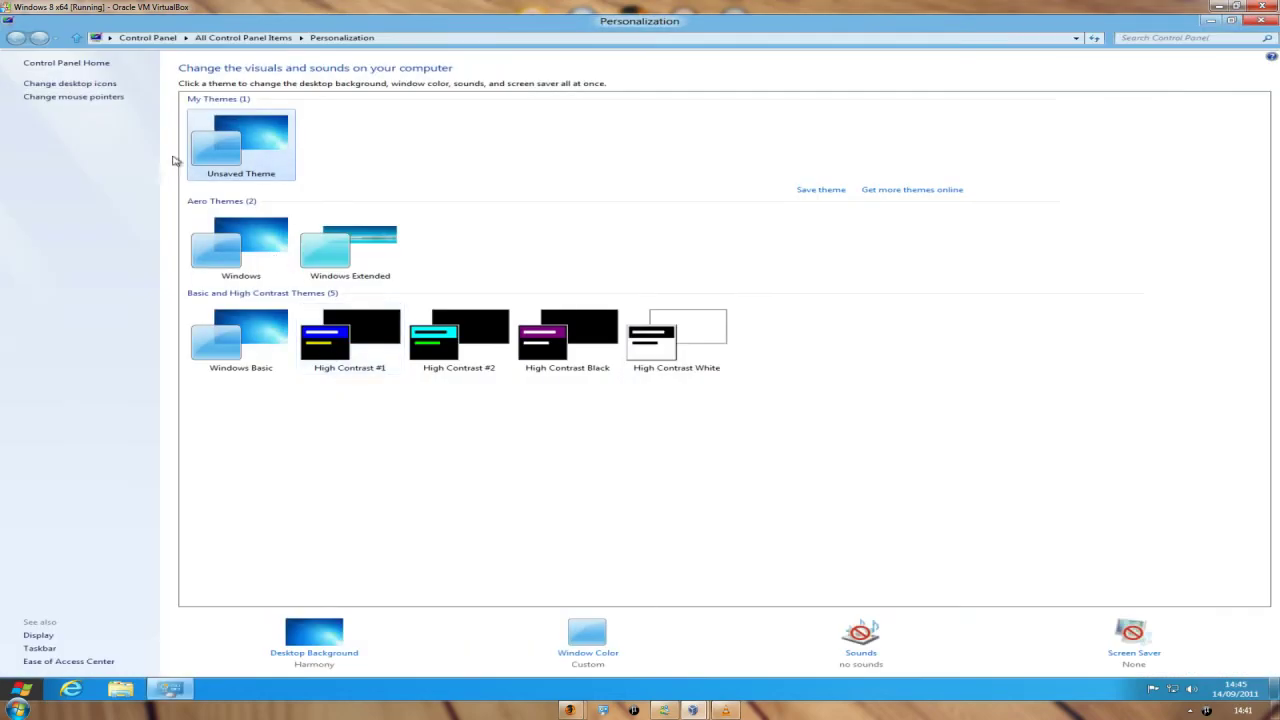
{"action": "left_click", "coordinate": [38, 635]}
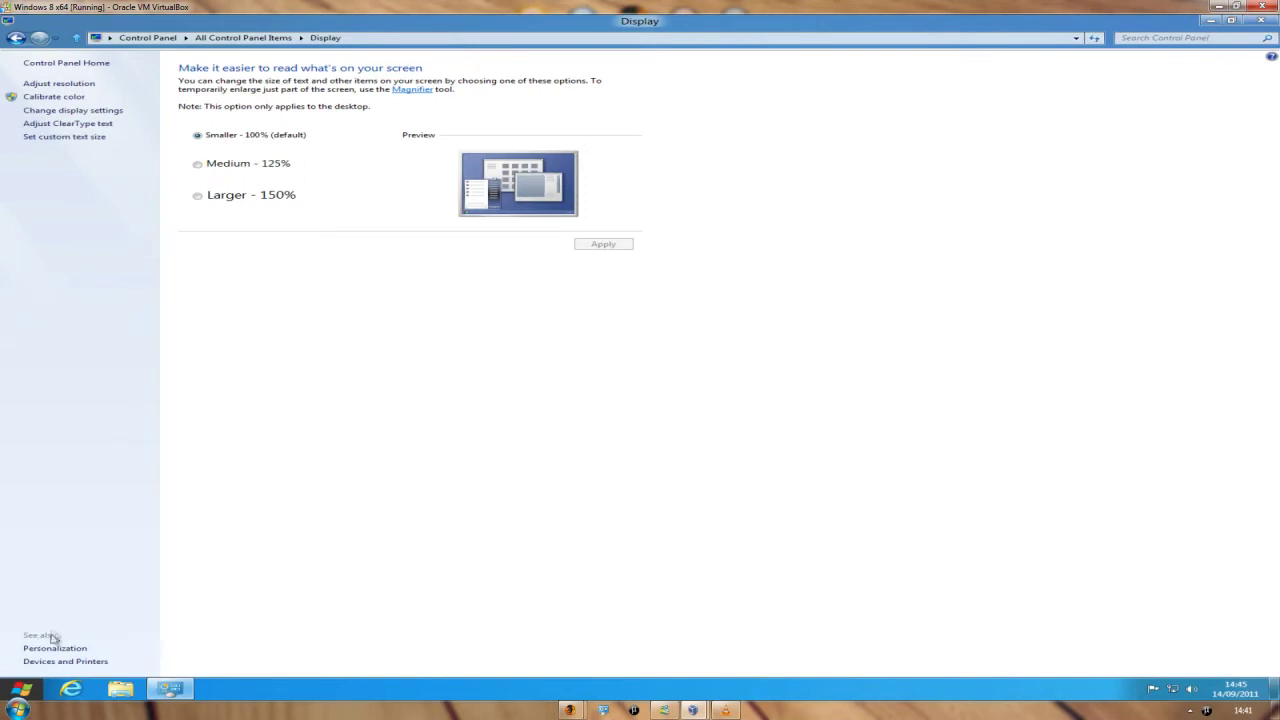
{"action": "left_click", "coordinate": [52, 647]}
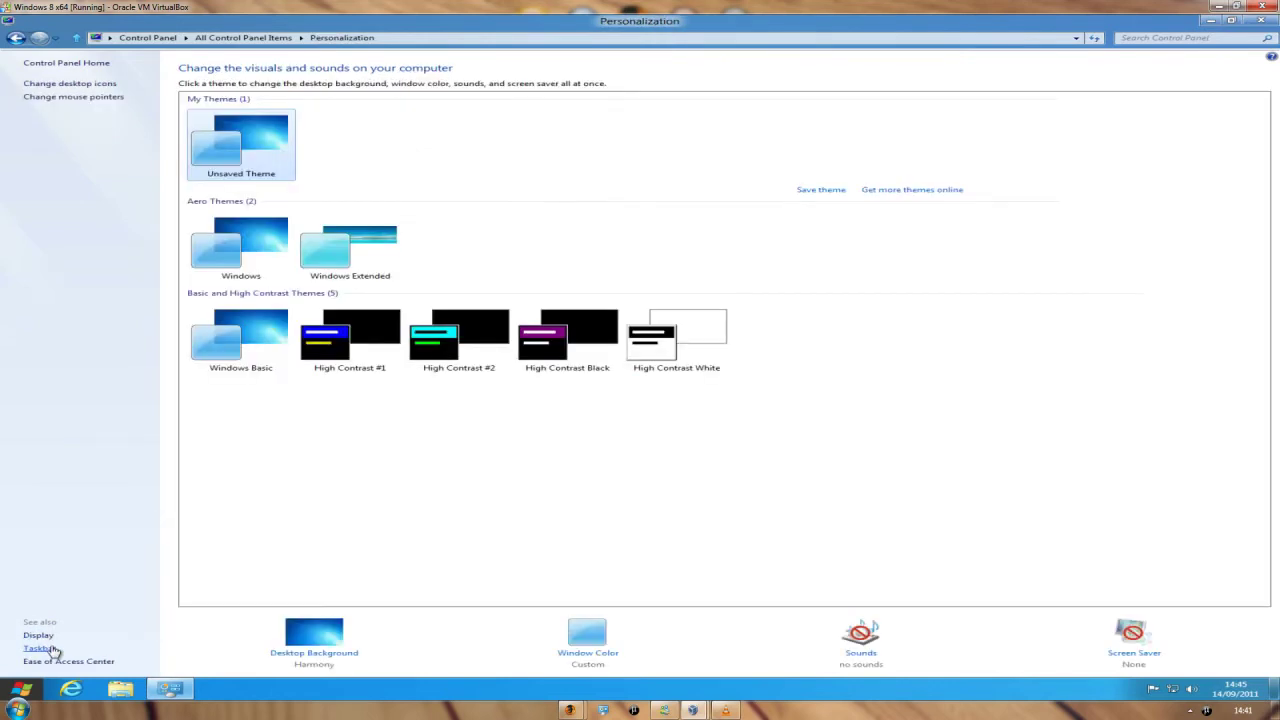
{"action": "left_click", "coordinate": [70, 661]}
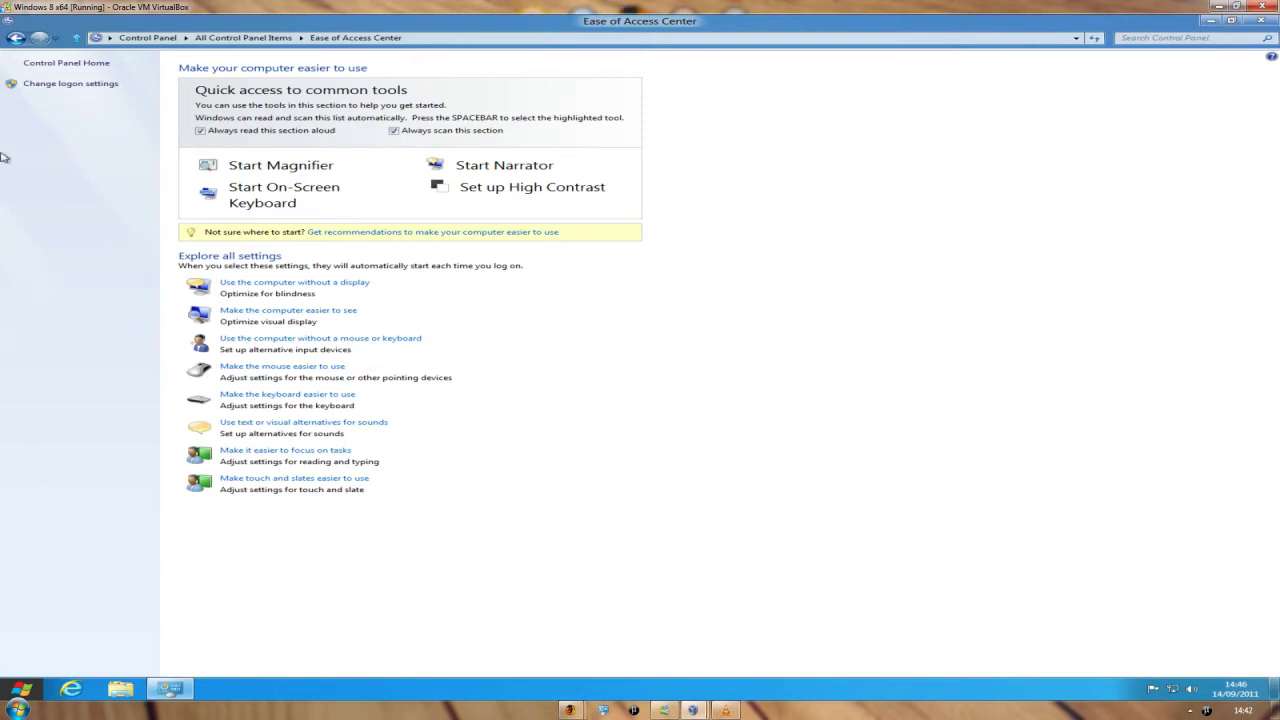
- Go back through the previously visited Personalization and Display pages, and close the settings window
{"action": "left_click", "coordinate": [15, 39]}
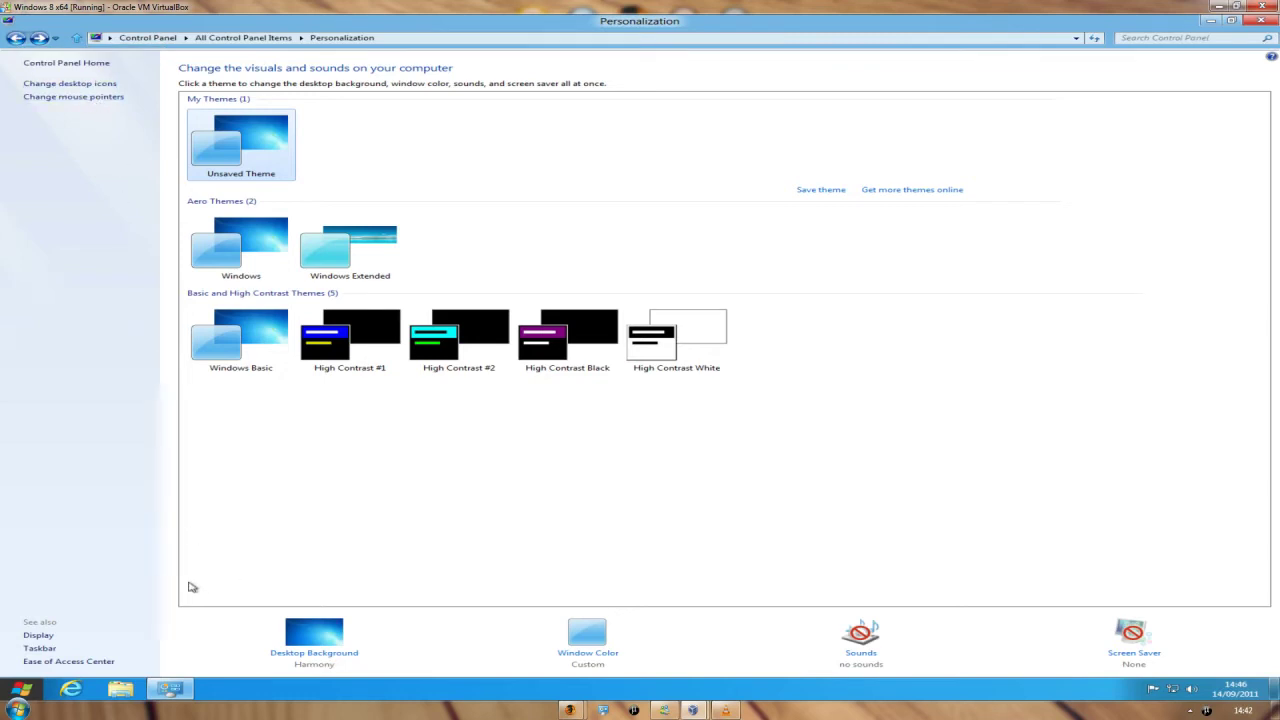
{"action": "left_click", "coordinate": [14, 38]}
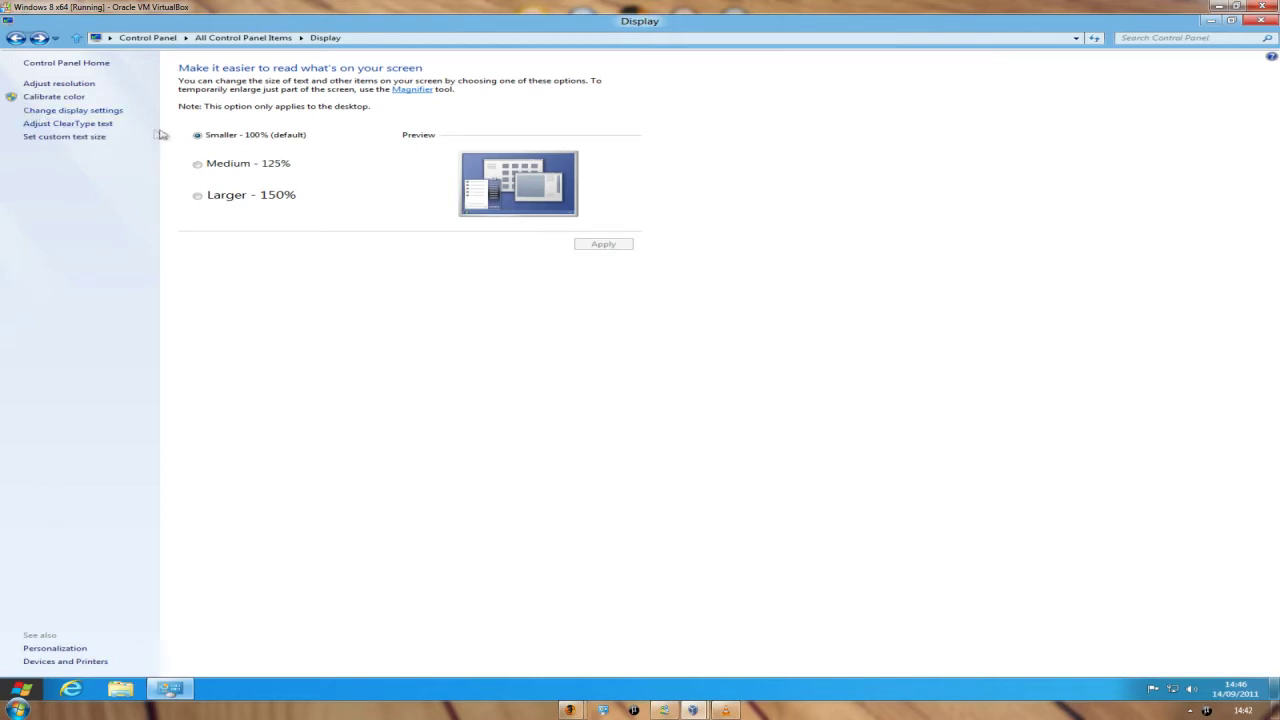
{"action": "left_click", "coordinate": [15, 37]}
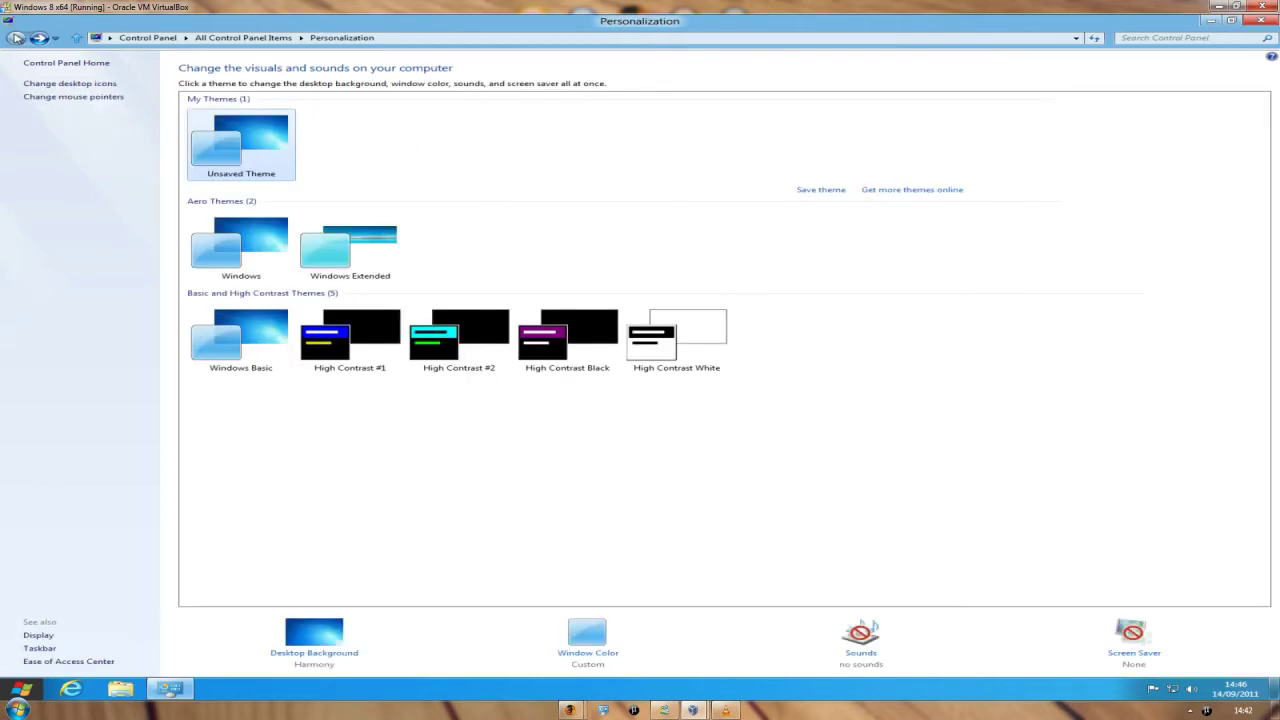
{"action": "left_click", "coordinate": [1262, 20]}
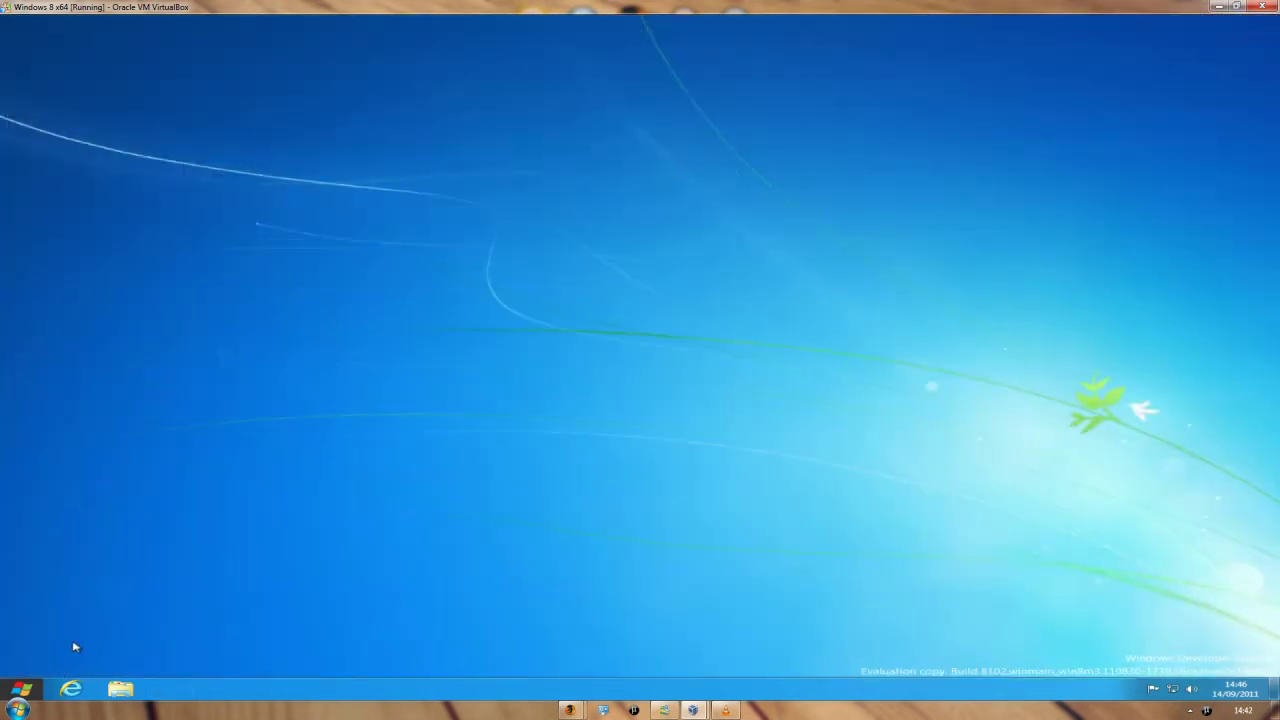
- Open the Taskbar Properties, look at the Jump Lists settings, and close the dialog without changes
{"action": "right_click", "coordinate": [38, 690]}
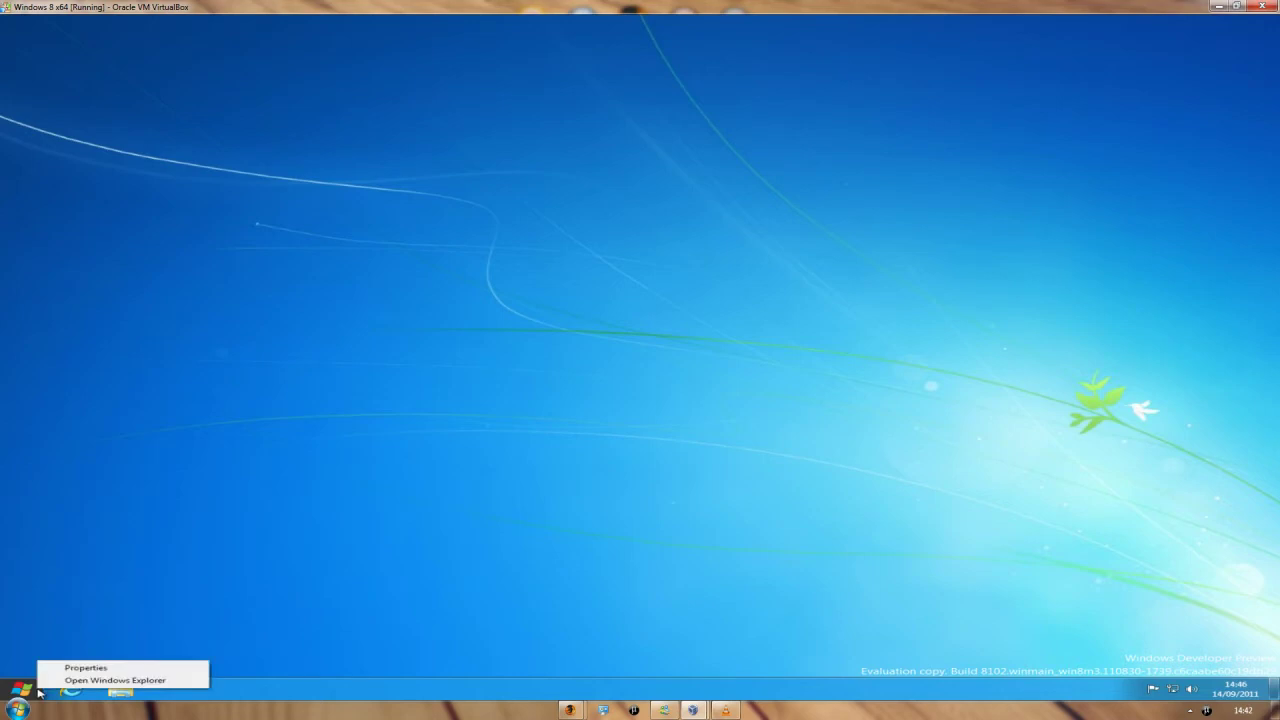
{"action": "left_click", "coordinate": [76, 667]}
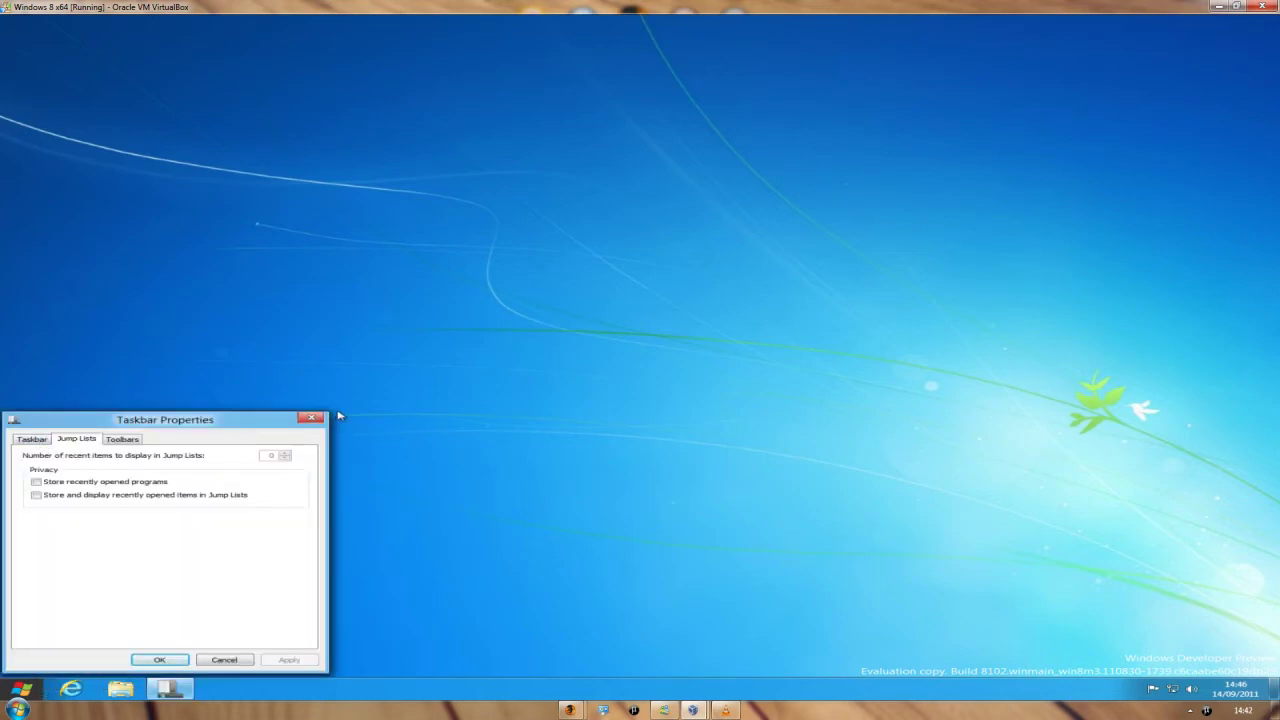
{"action": "left_click", "coordinate": [312, 418]}
{"action": "left_click_drag", "start_coordinate": [846, 657], "coordinate": [1245, 668]}
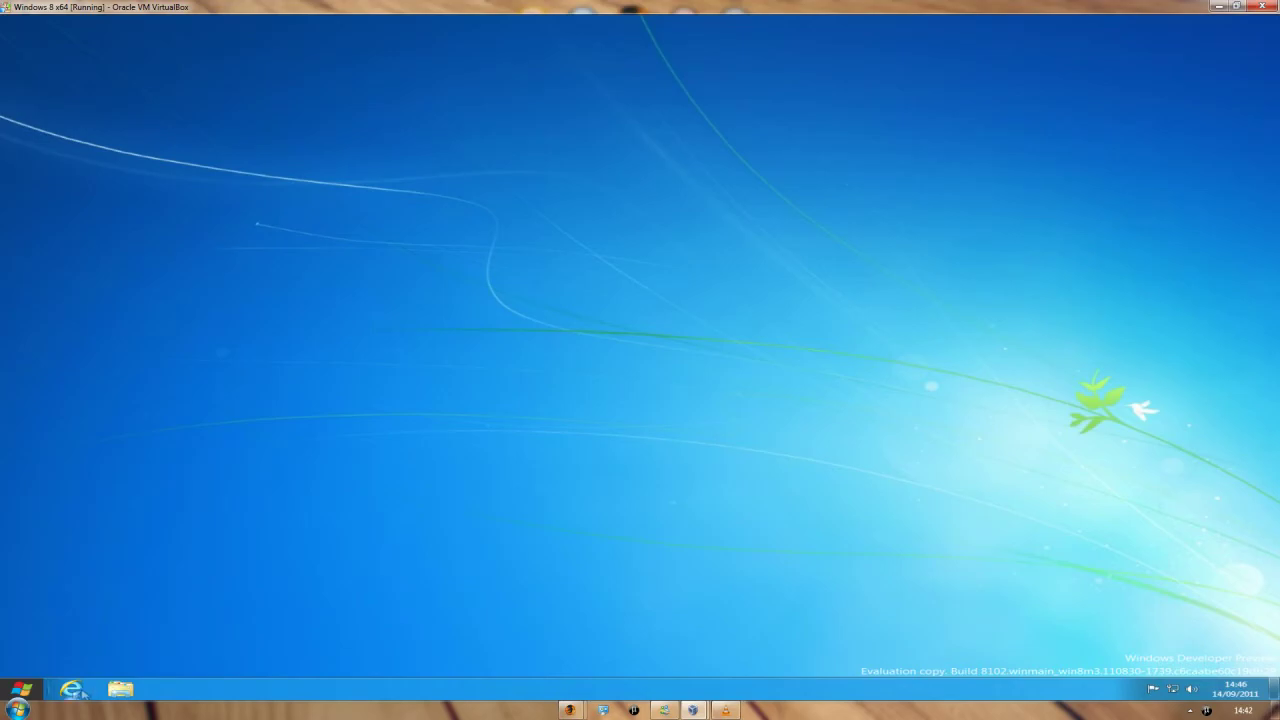
- Open the Store from the Start screen, view its page, and return to the Start screen
{"action": "left_click", "coordinate": [24, 689]}
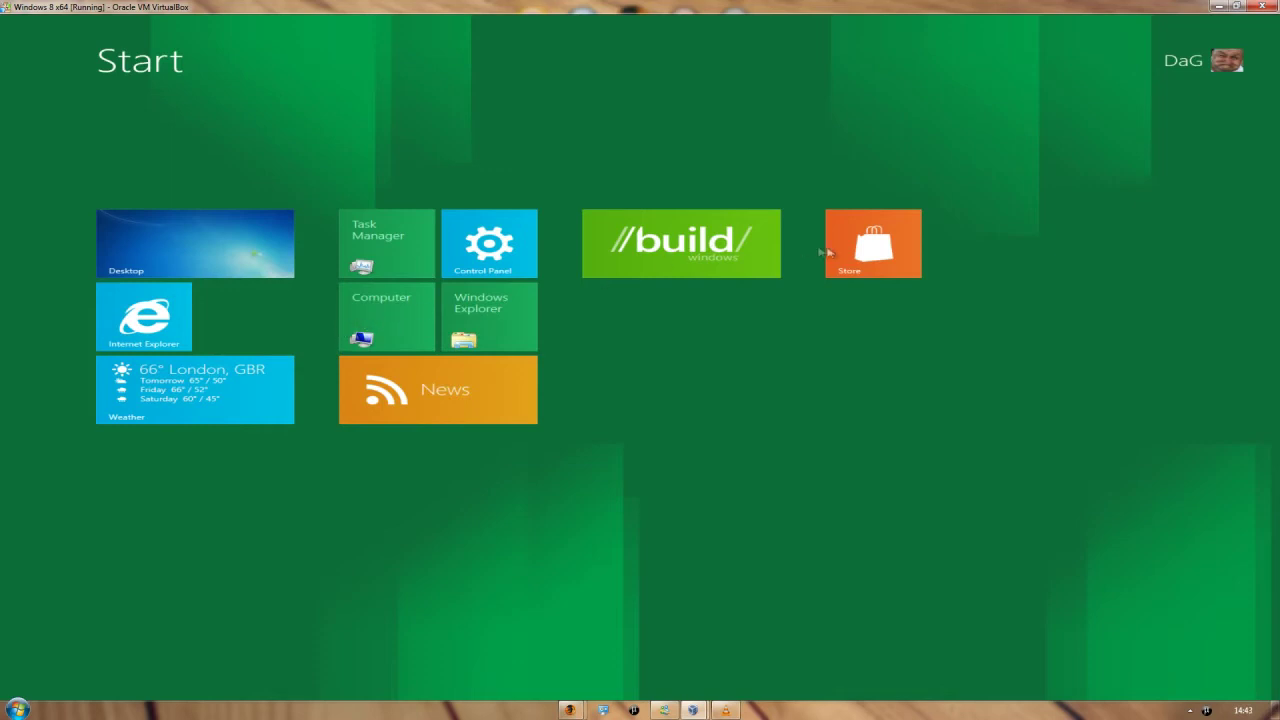
{"action": "left_click", "coordinate": [878, 253]}
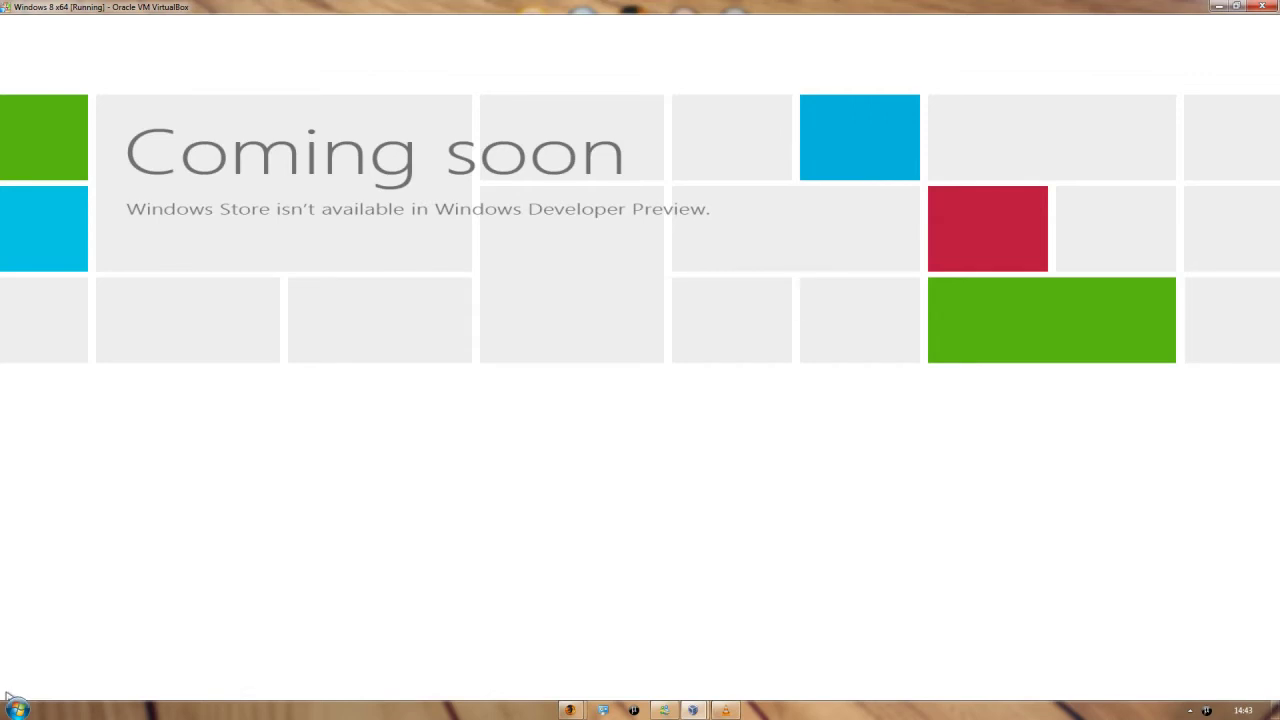
{"action": "mouse_move", "coordinate": [4, 697]}
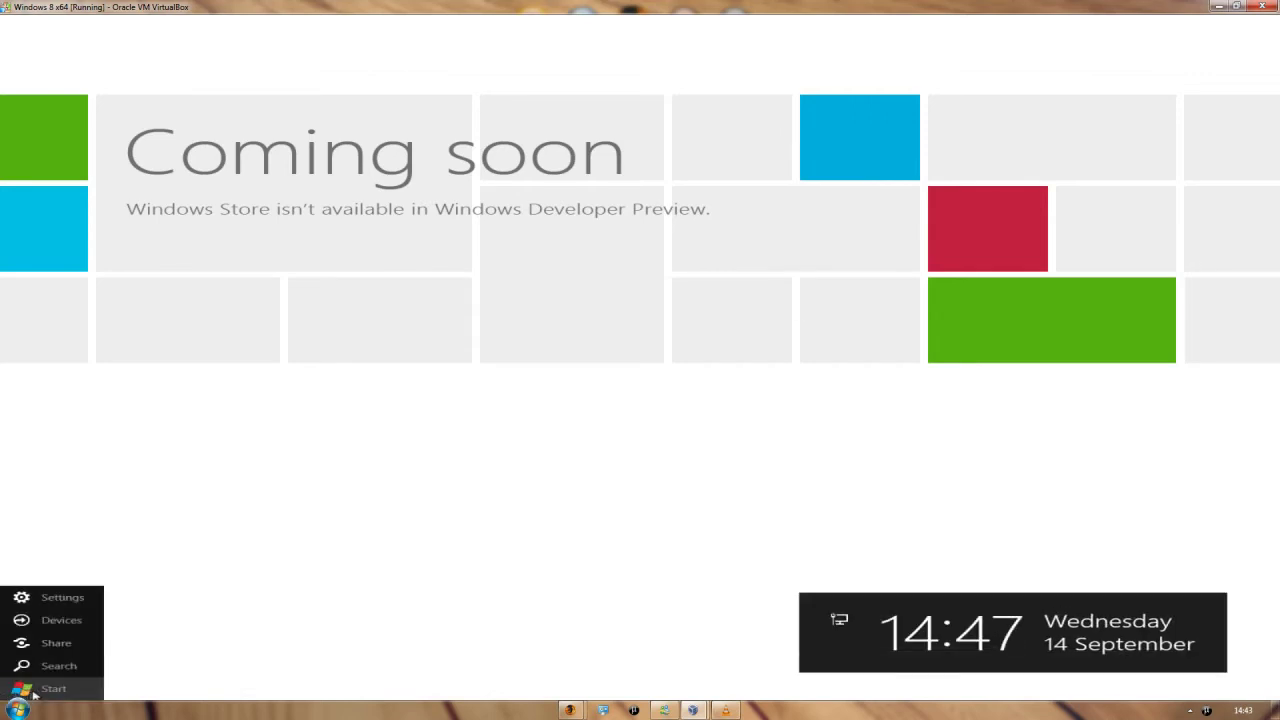
{"action": "left_click", "coordinate": [44, 690]}
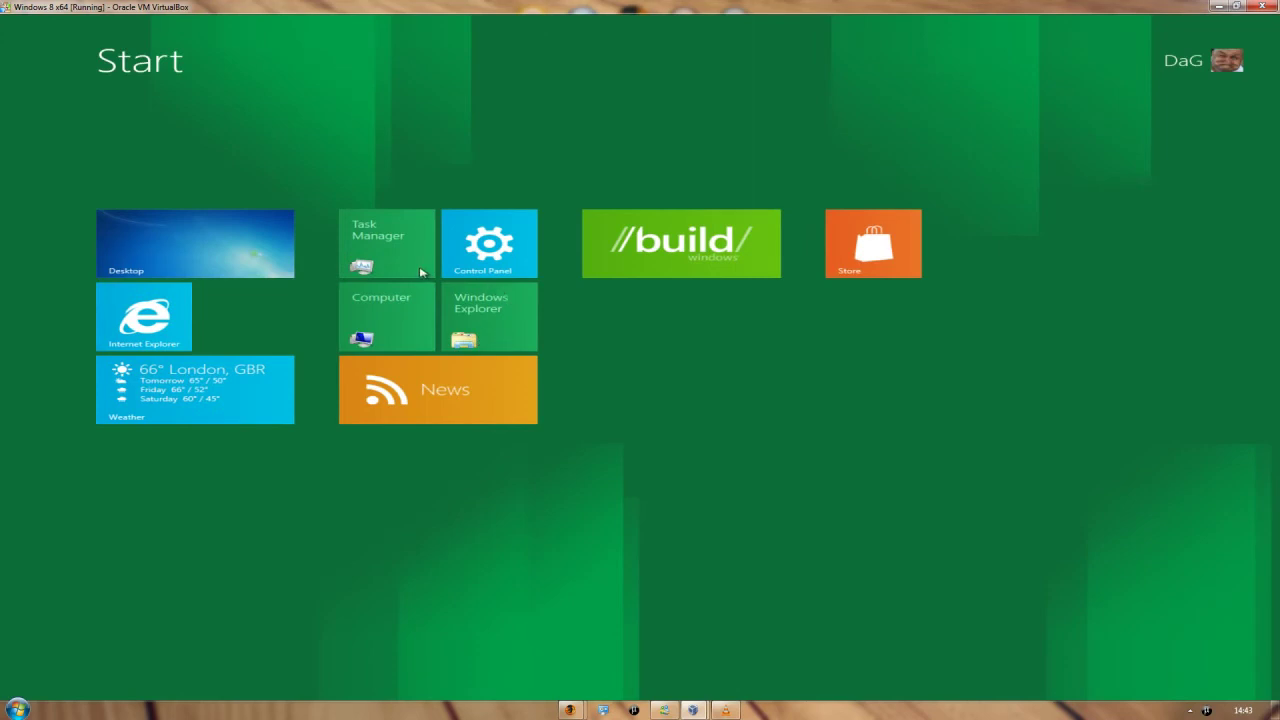
- Go to the desktop, view the available gadgets, close the gallery, and check the desktop and taskbar context options
{"action": "left_click", "coordinate": [233, 255]}
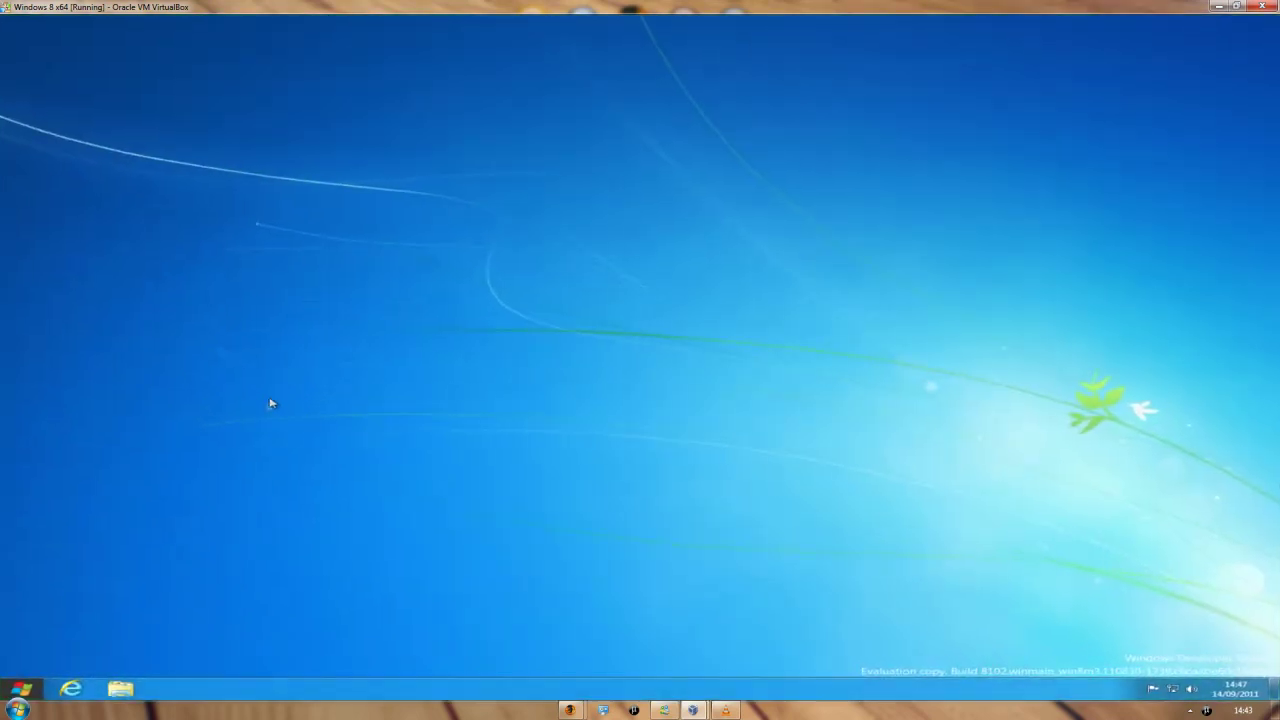
{"action": "right_click", "coordinate": [241, 308]}
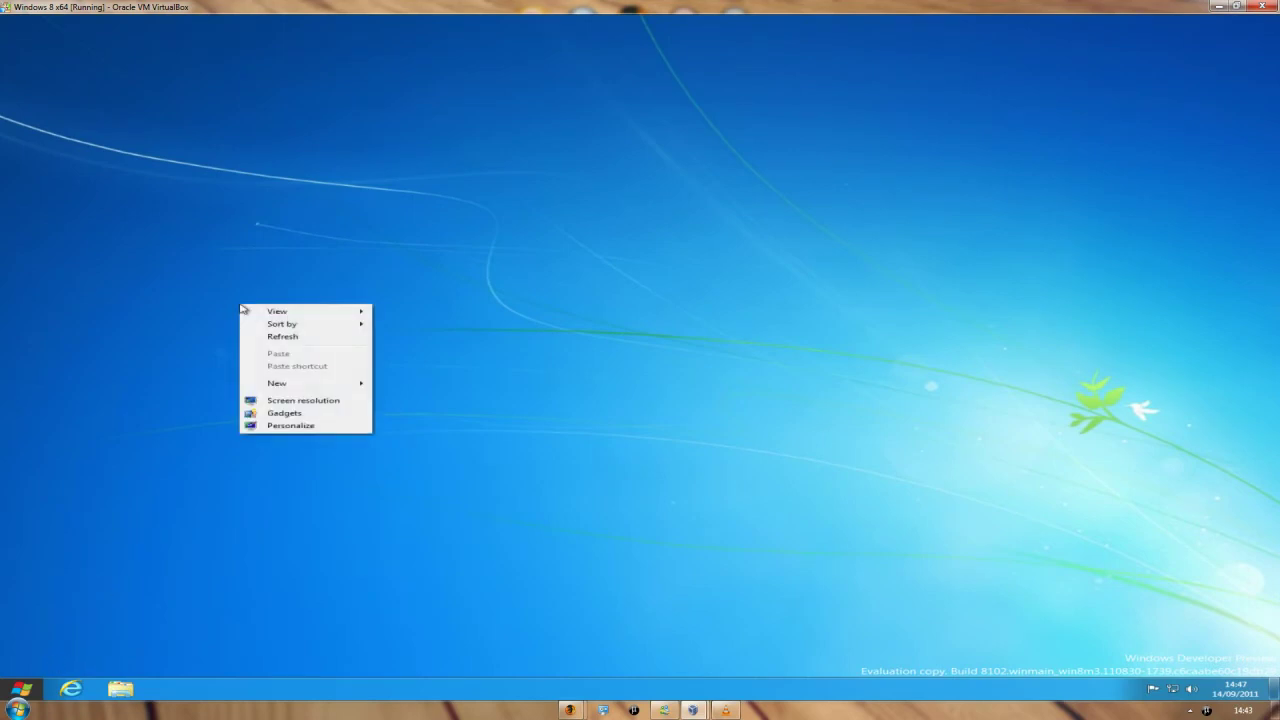
{"action": "left_click", "coordinate": [250, 414]}
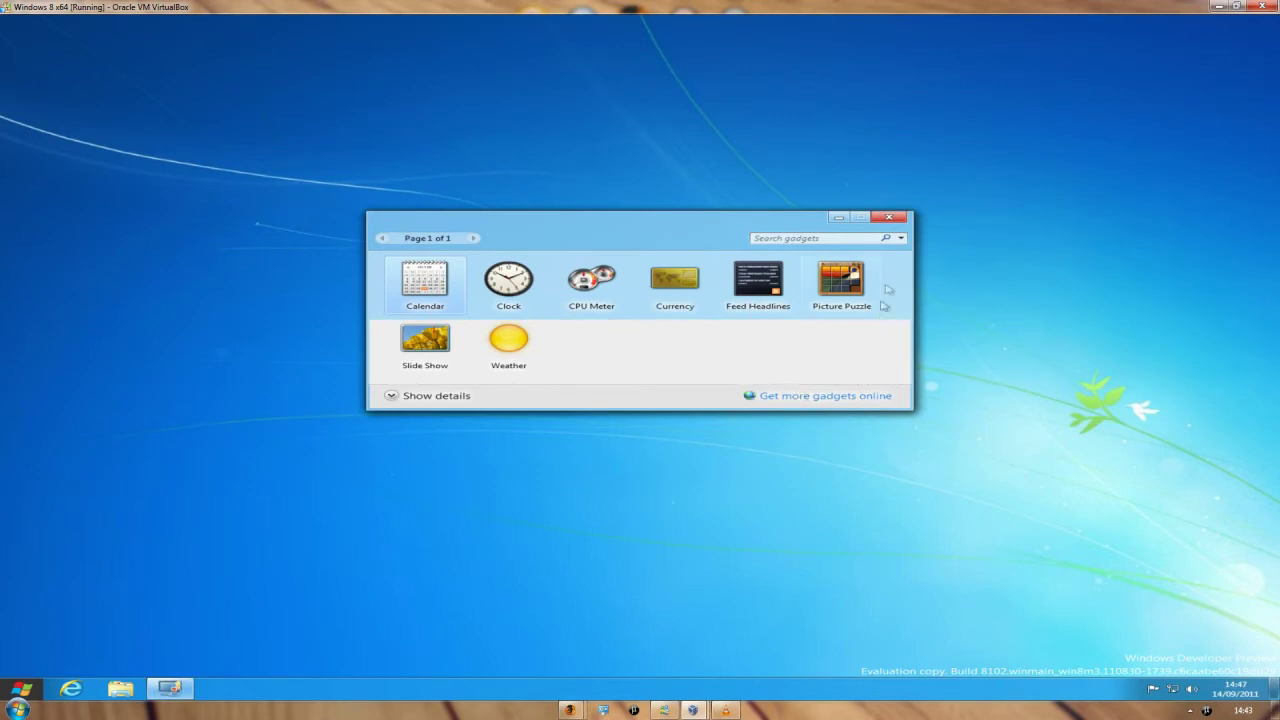
{"action": "left_click", "coordinate": [888, 217]}
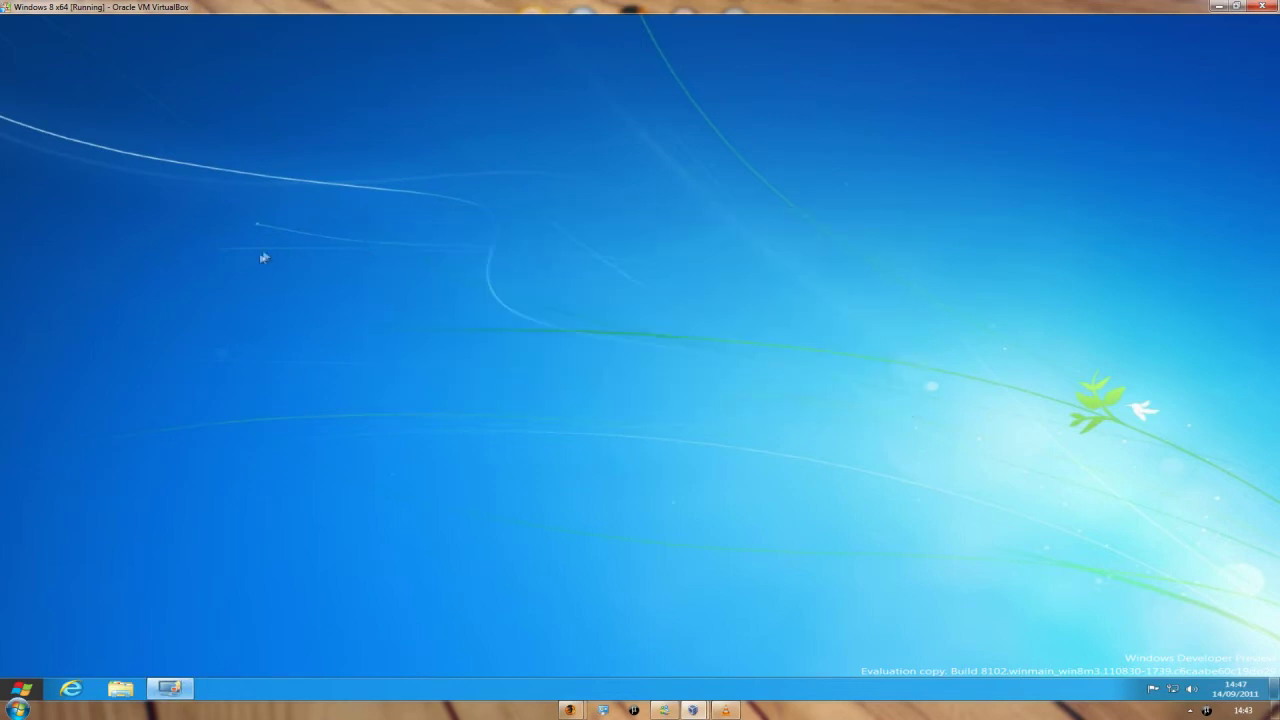
{"action": "right_click", "coordinate": [212, 341]}
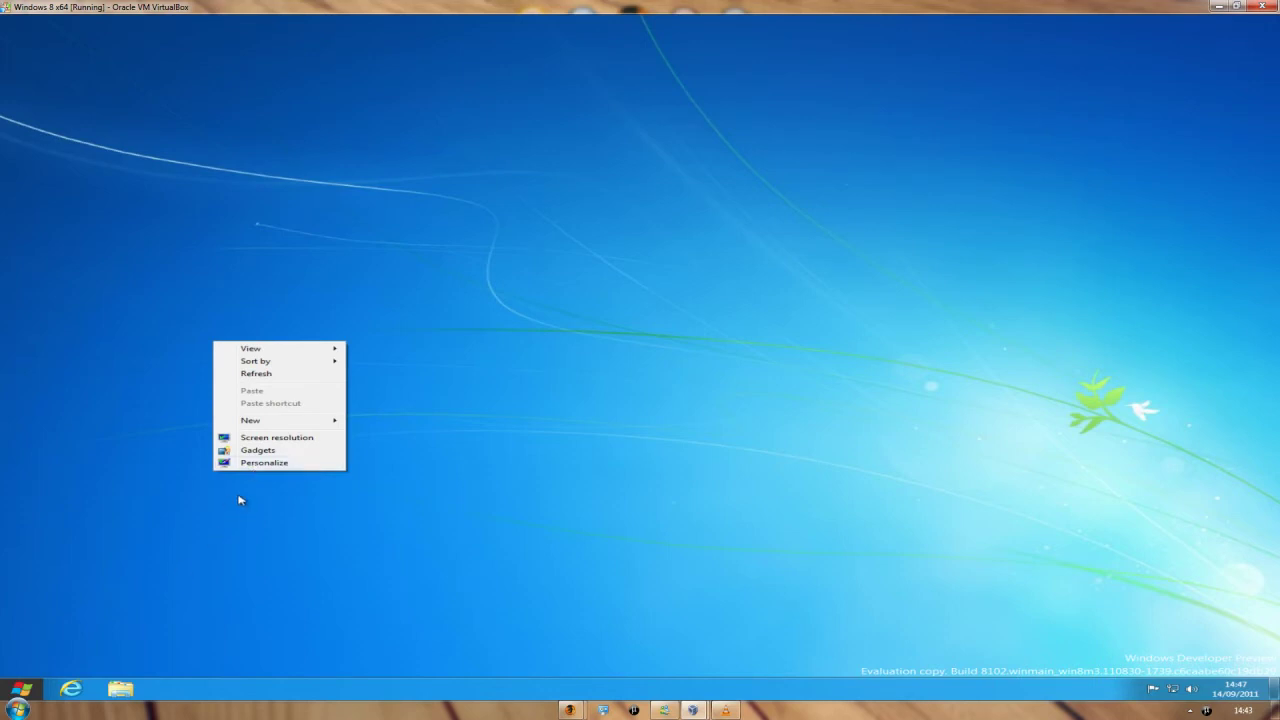
{"action": "right_click", "coordinate": [398, 686]}
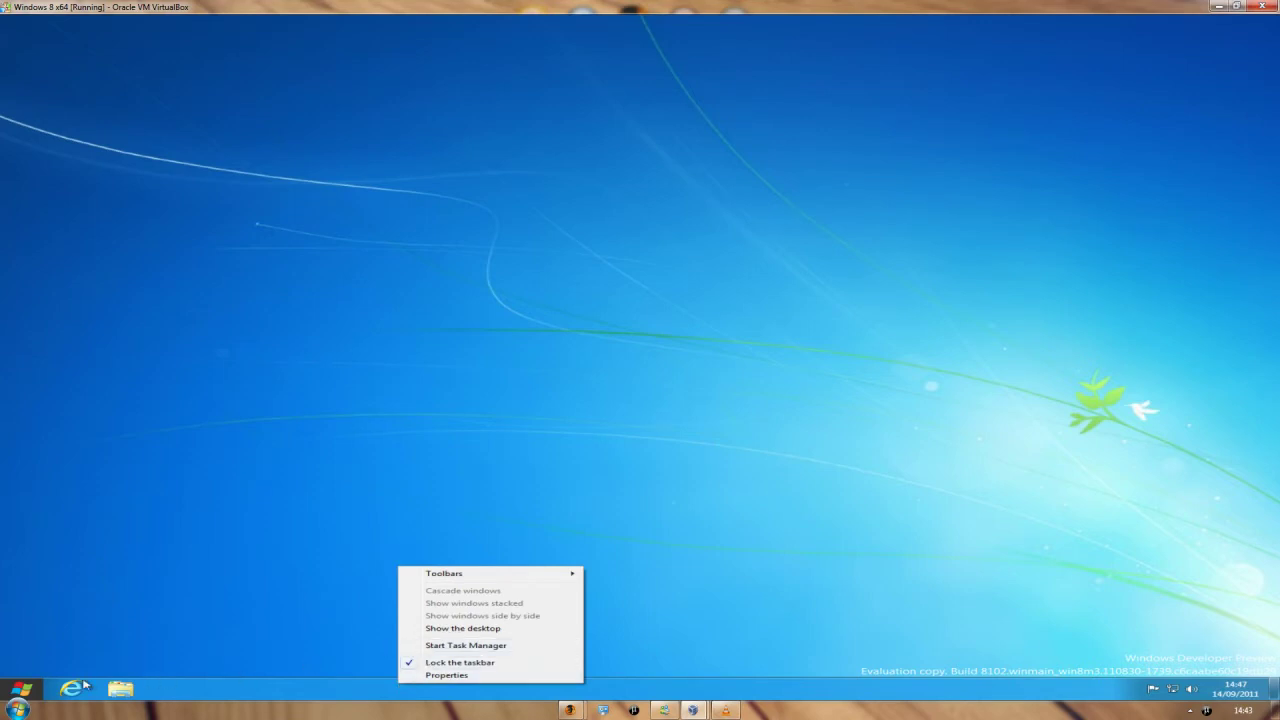
- Open the Computer location in Windows Explorer and look through its File, View and Computer ribbon commands
{"action": "left_click", "coordinate": [118, 689]}
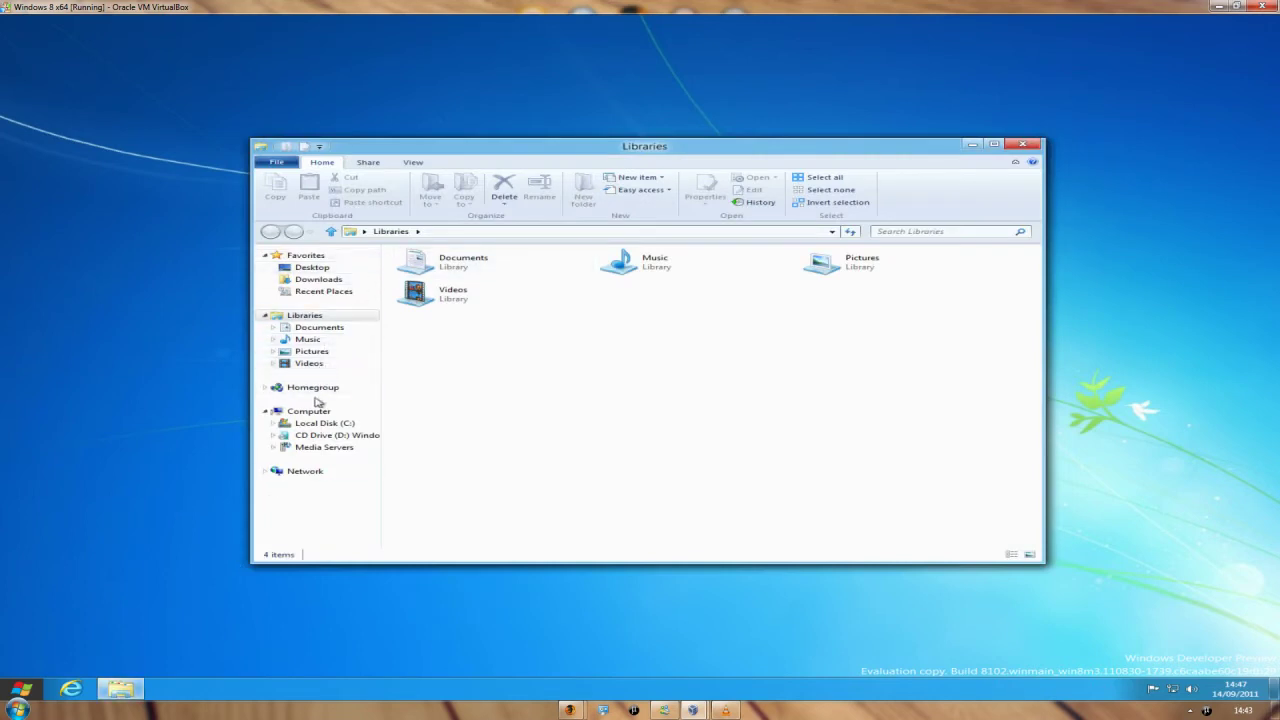
{"action": "left_click", "coordinate": [311, 413]}
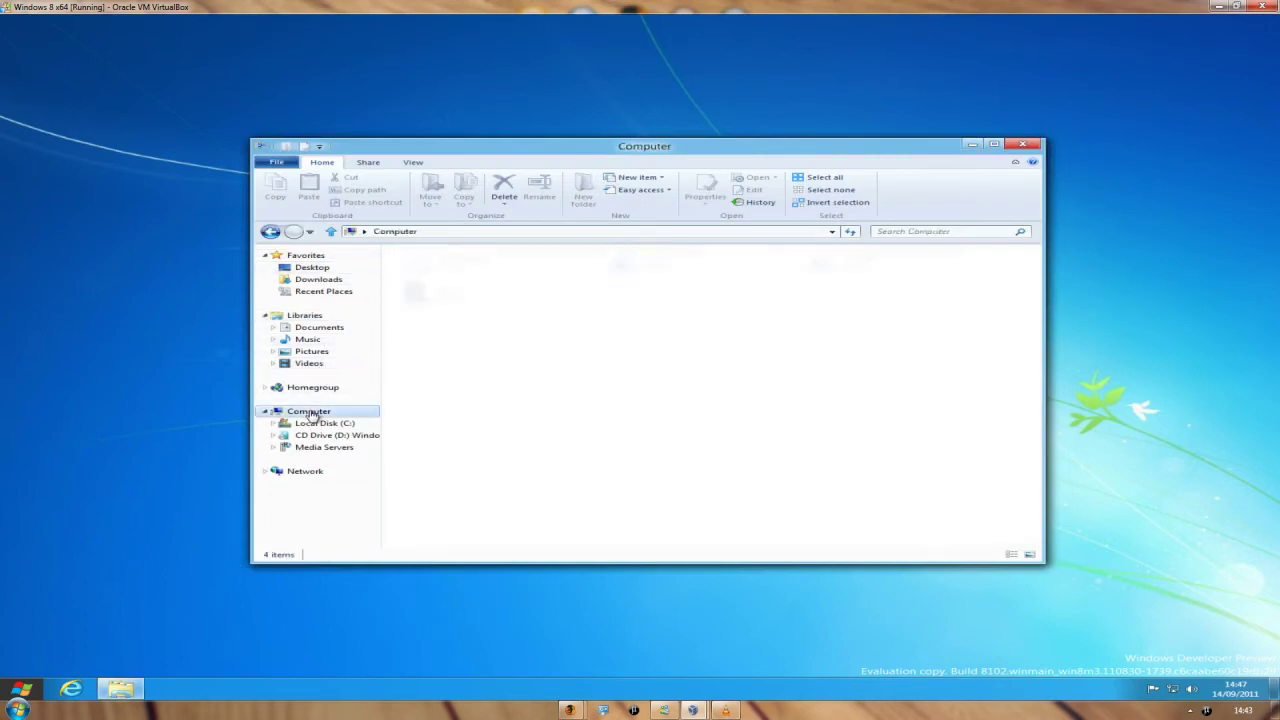
{"action": "left_click", "coordinate": [275, 162]}
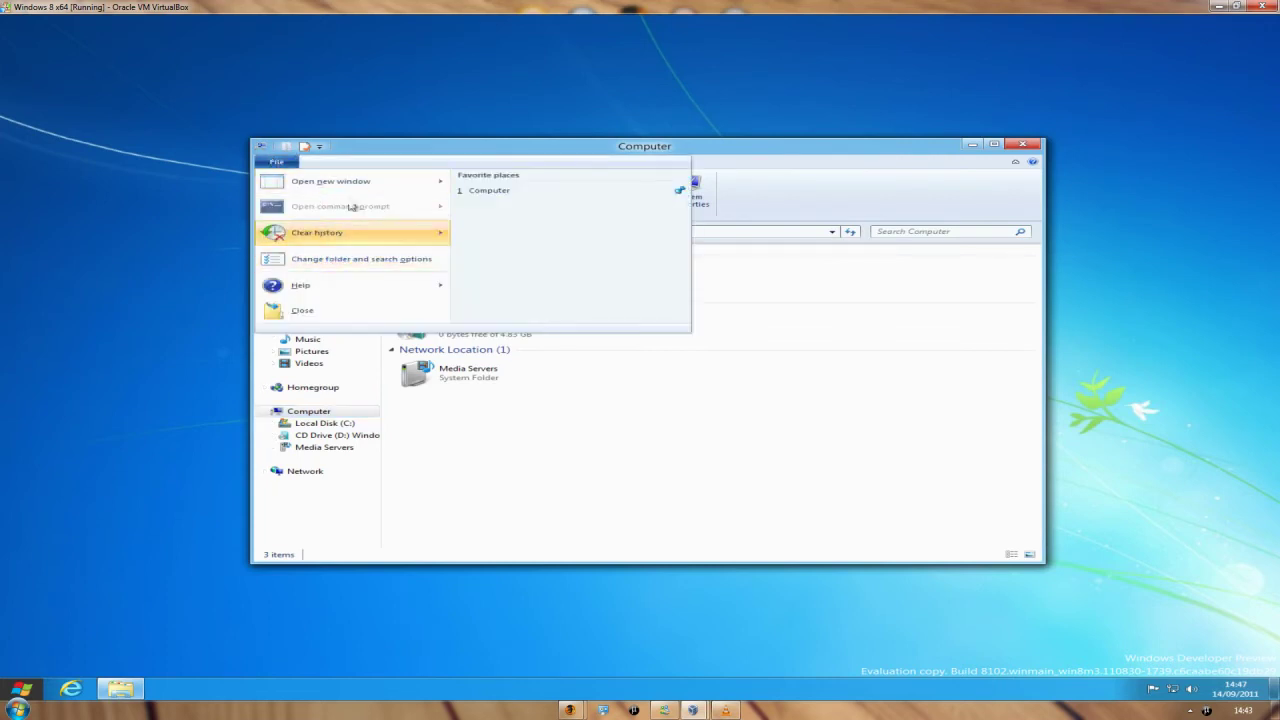
{"action": "left_click", "coordinate": [342, 150]}
{"action": "left_click", "coordinate": [383, 164]}
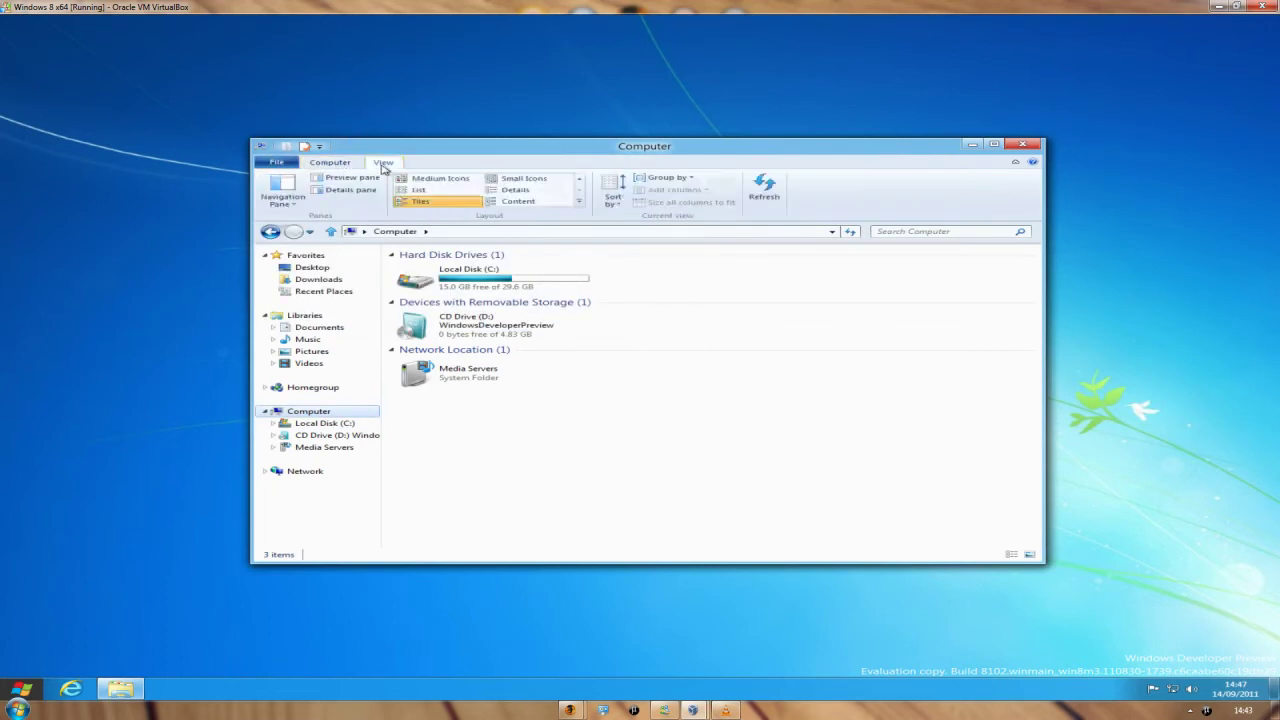
{"action": "left_click", "coordinate": [330, 162]}
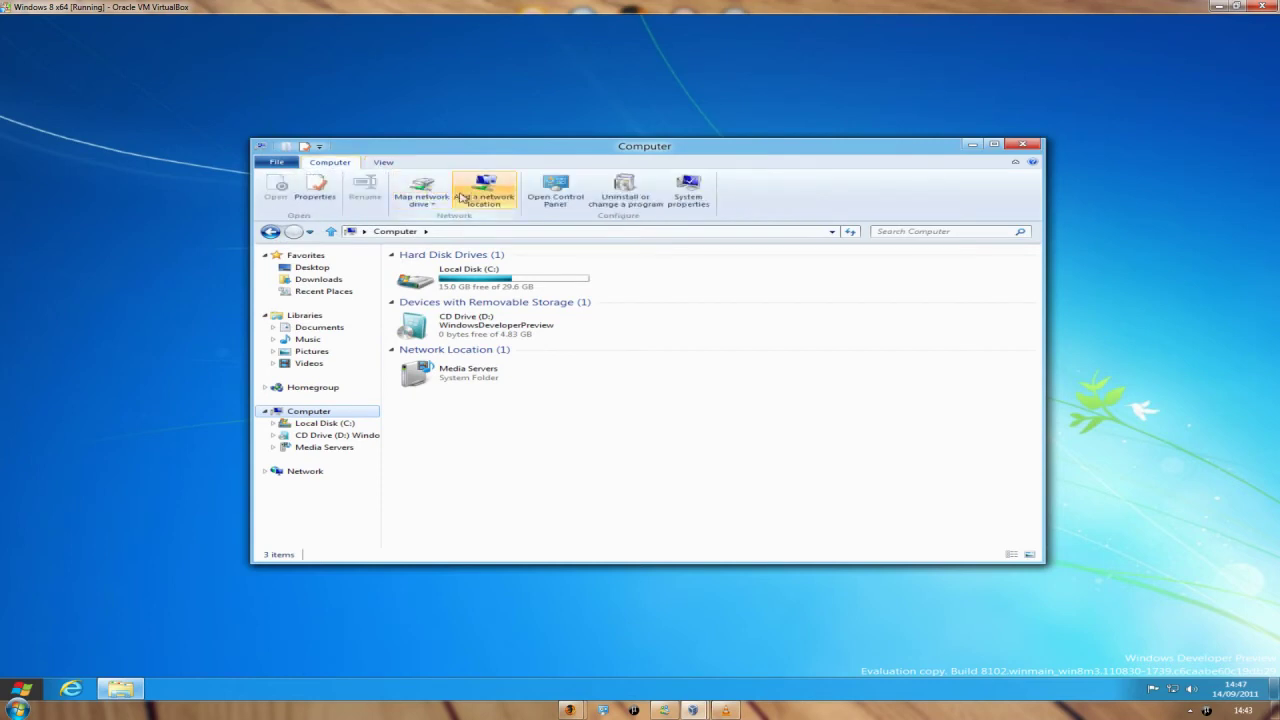
- View the computer's system properties, enlarge and reposition the System window, and close it
{"action": "left_click", "coordinate": [703, 194]}
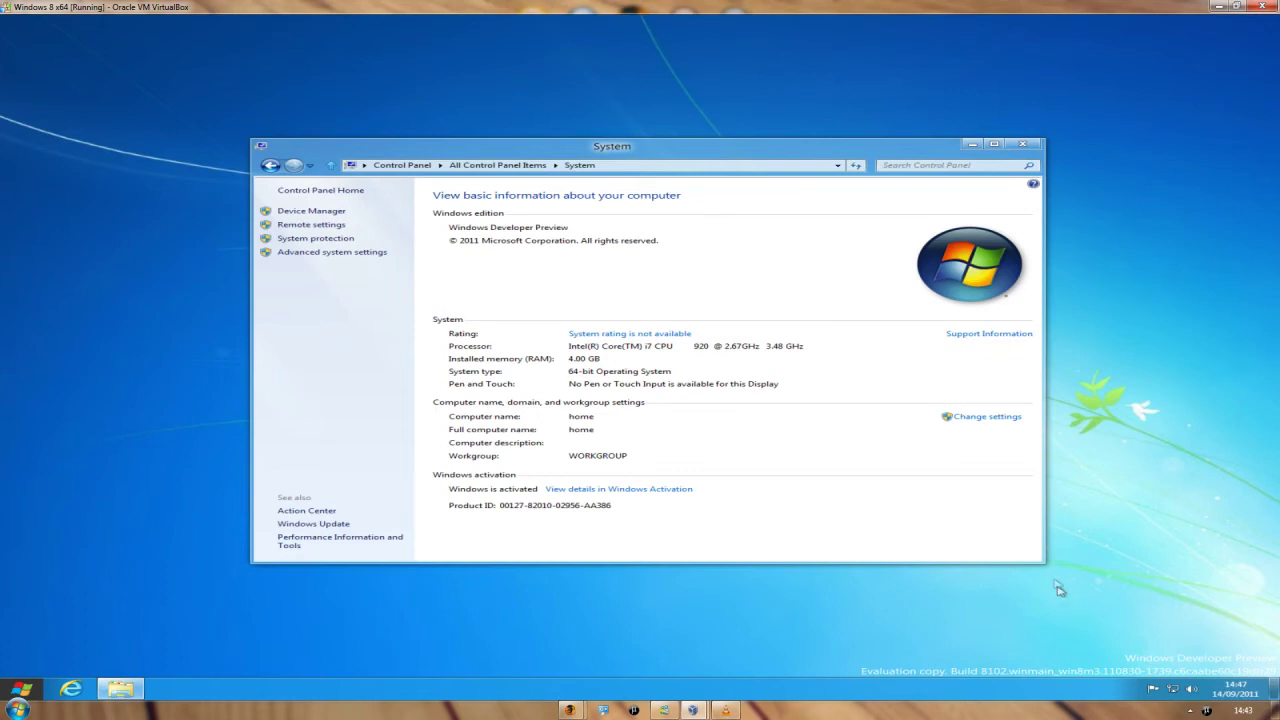
{"action": "left_click_drag", "start_coordinate": [1041, 562], "coordinate": [1064, 640]}
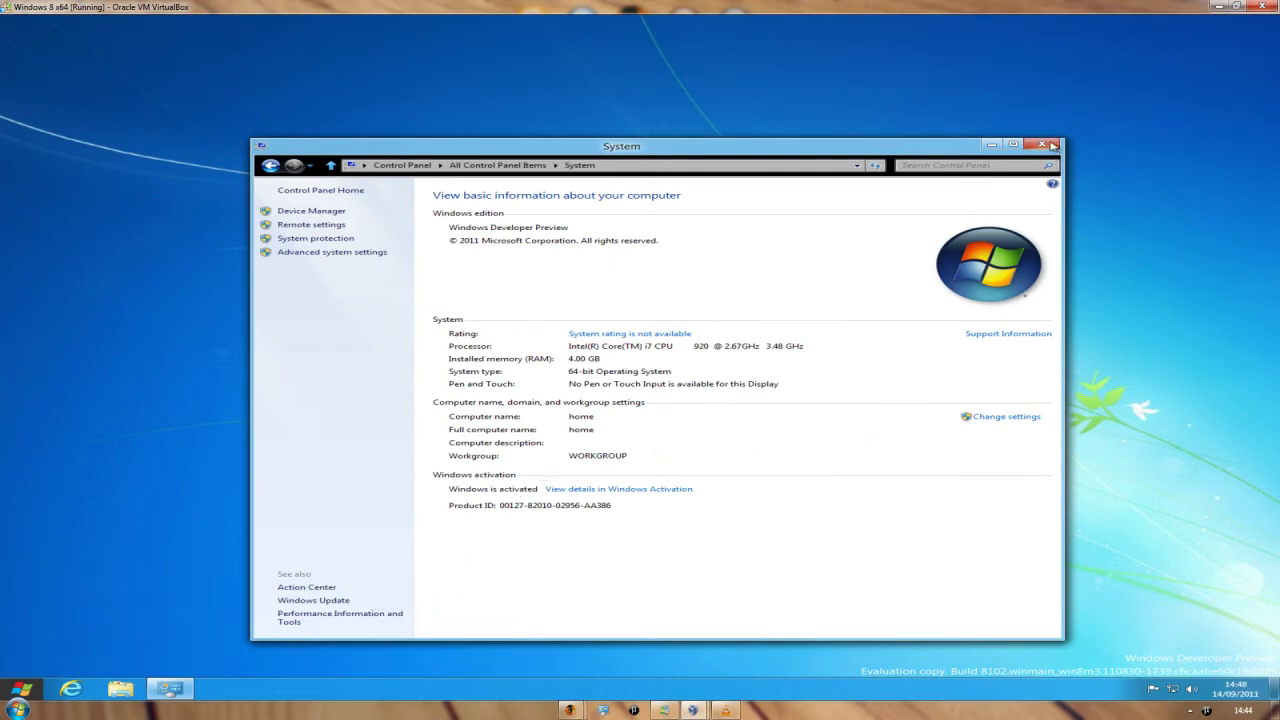
{"action": "left_click_drag", "start_coordinate": [902, 147], "coordinate": [908, 119]}
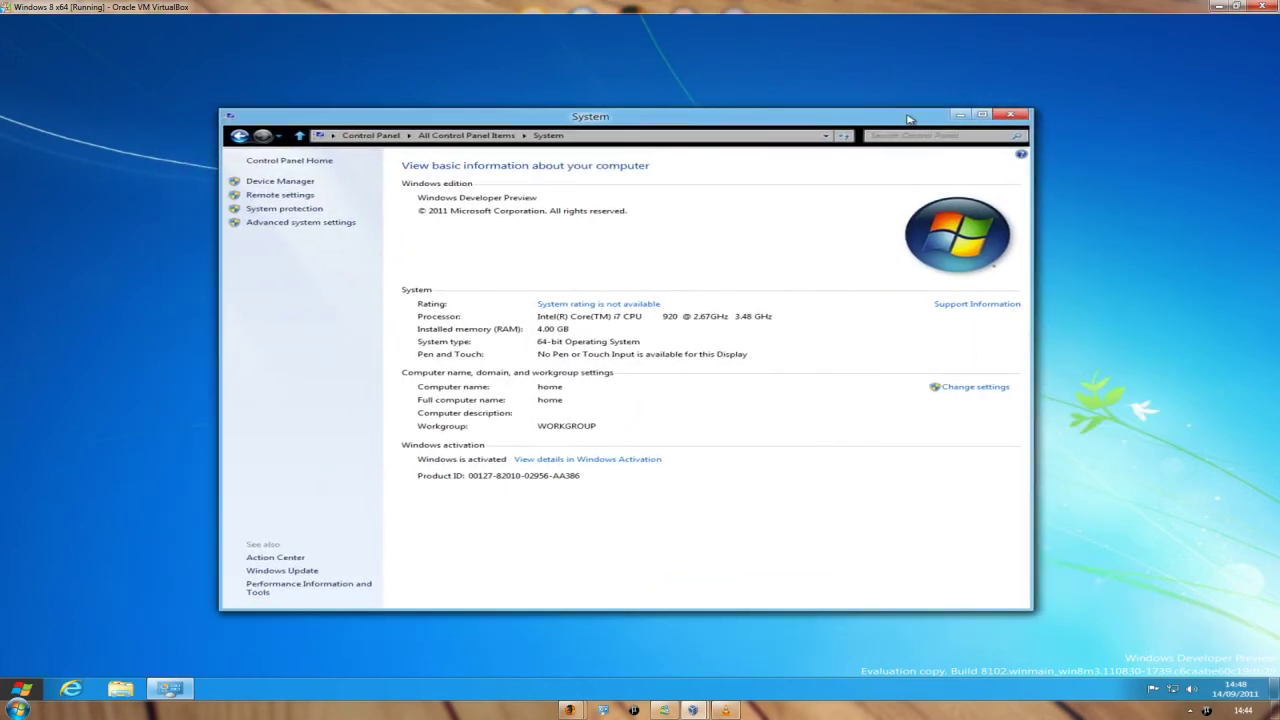
{"action": "left_click", "coordinate": [1010, 114]}
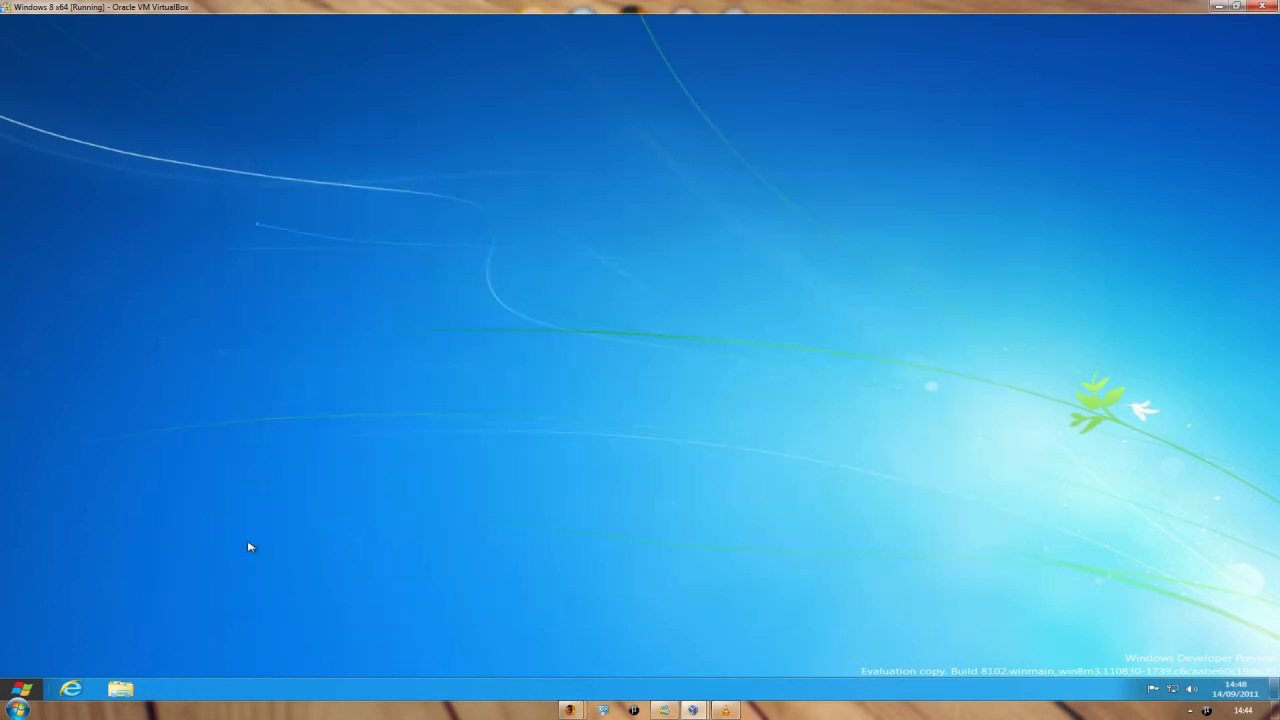
- Return to the Start screen and try moving the Desktop and Weather tiles within their group
{"action": "right_click", "coordinate": [399, 300]}
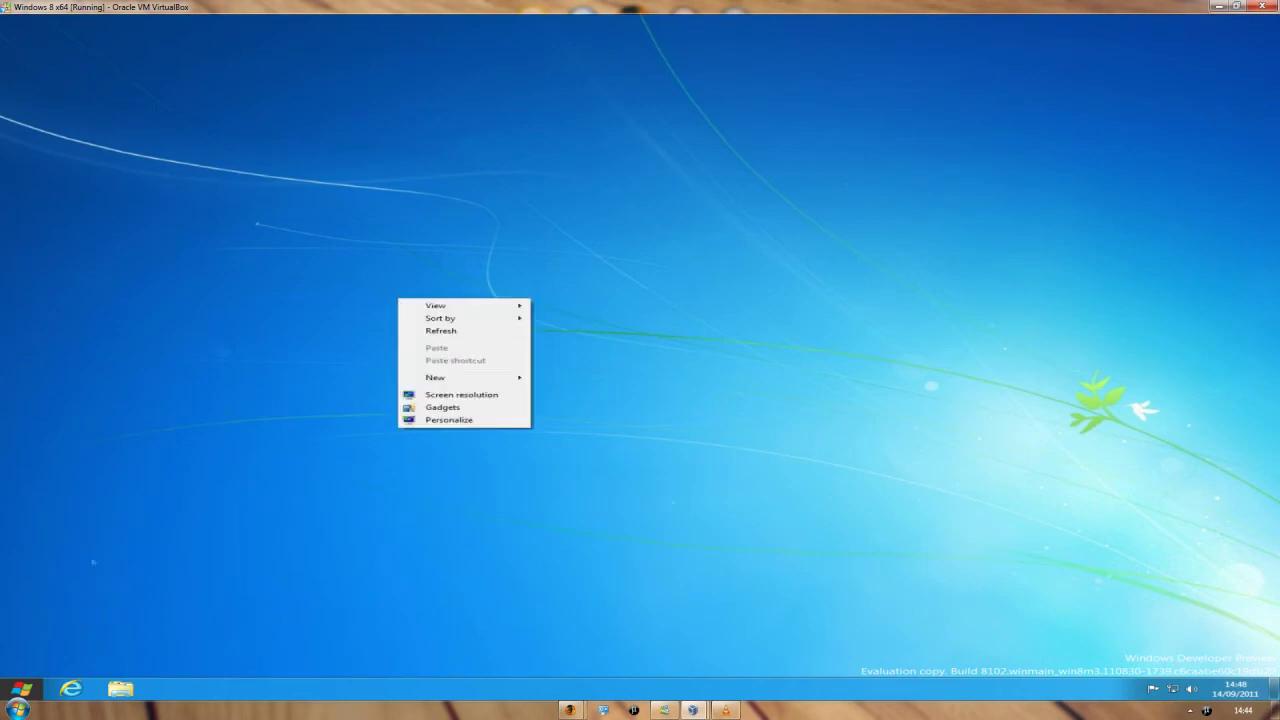
{"action": "left_click", "coordinate": [22, 688]}
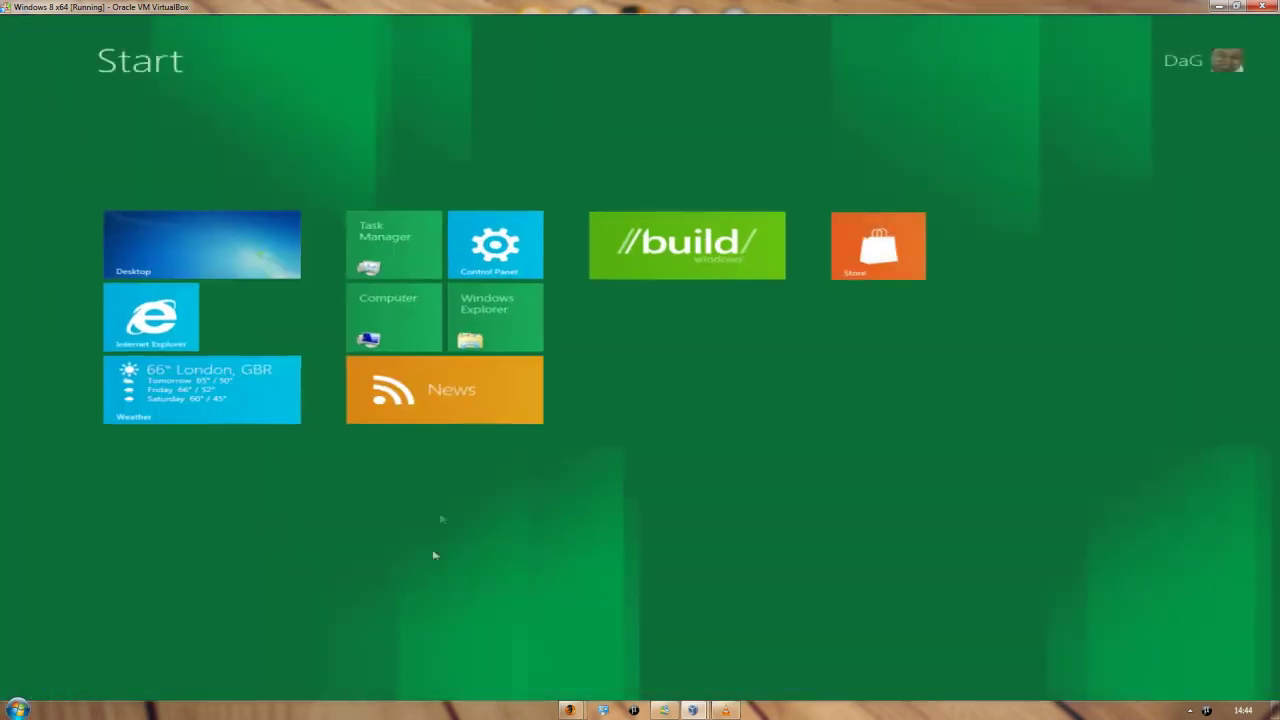
{"action": "left_click_drag", "start_coordinate": [270, 258], "coordinate": [237, 460]}
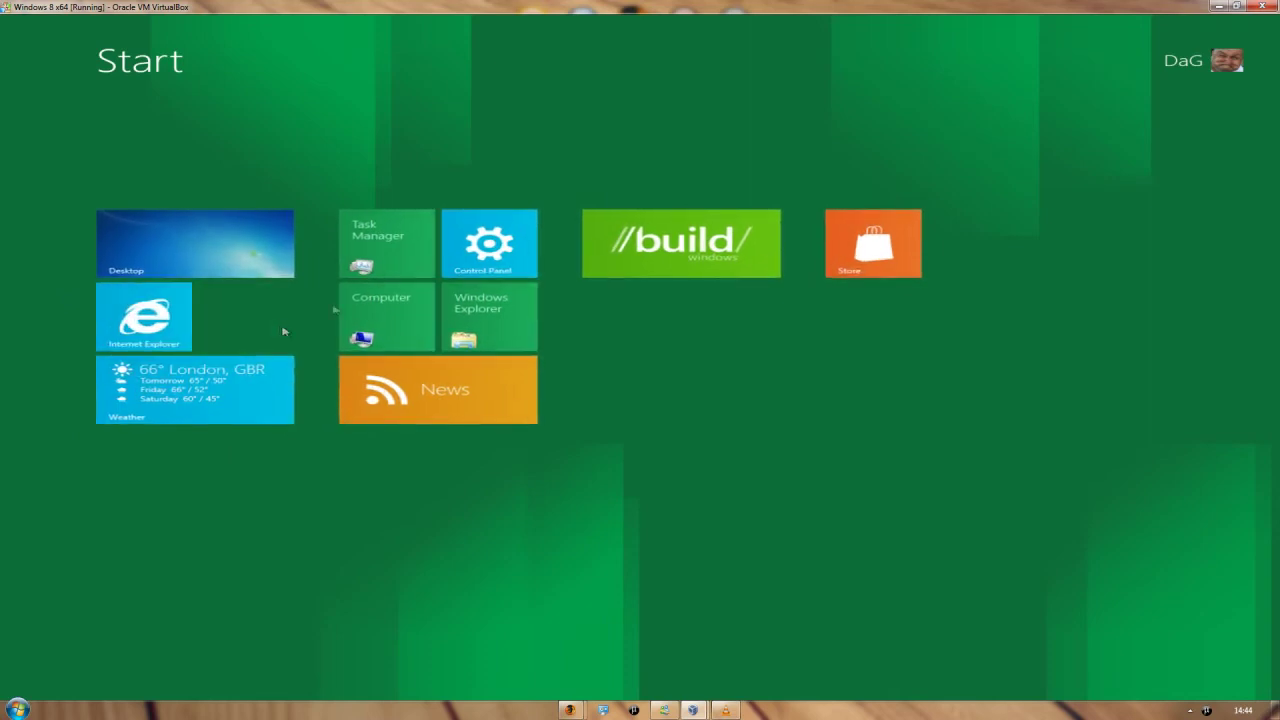
{"action": "left_click_drag", "start_coordinate": [265, 378], "coordinate": [271, 300]}
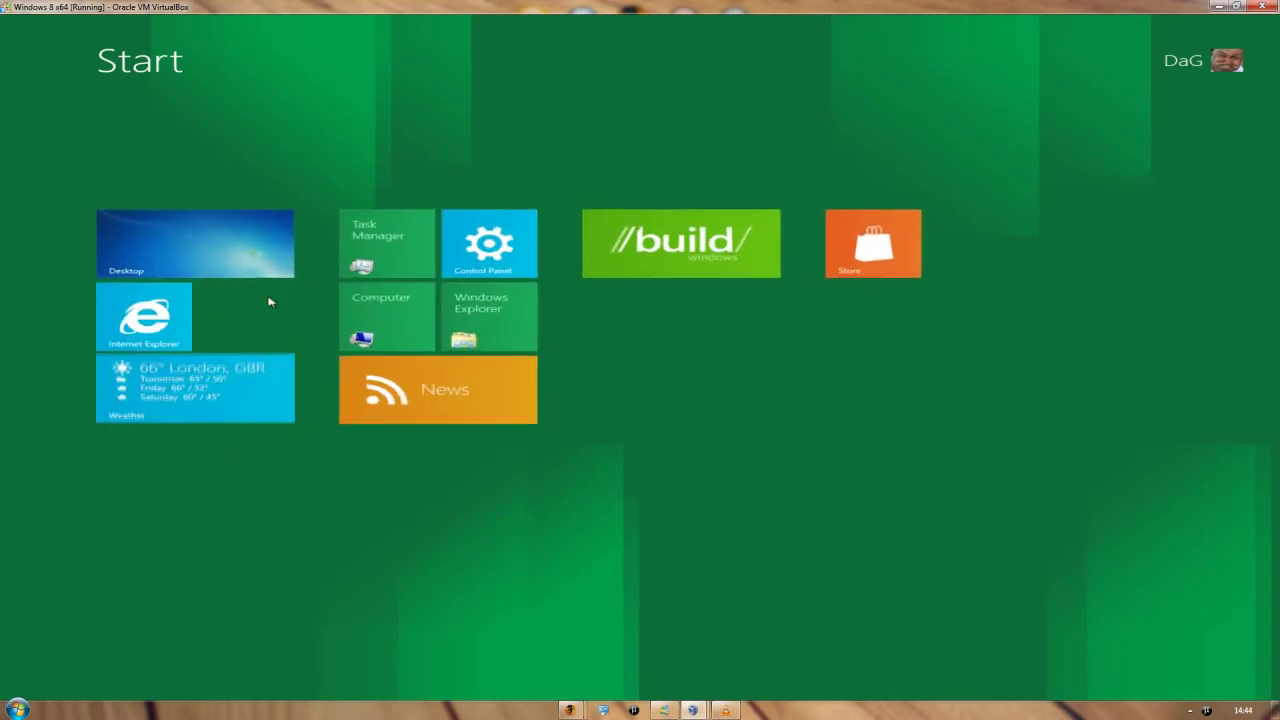
- Rearrange the first tile group so Weather sits directly below Desktop and Internet Explorer sits below Weather
{"action": "left_click_drag", "start_coordinate": [245, 375], "coordinate": [243, 251]}
{"action": "left_click_drag", "start_coordinate": [192, 338], "coordinate": [191, 483]}
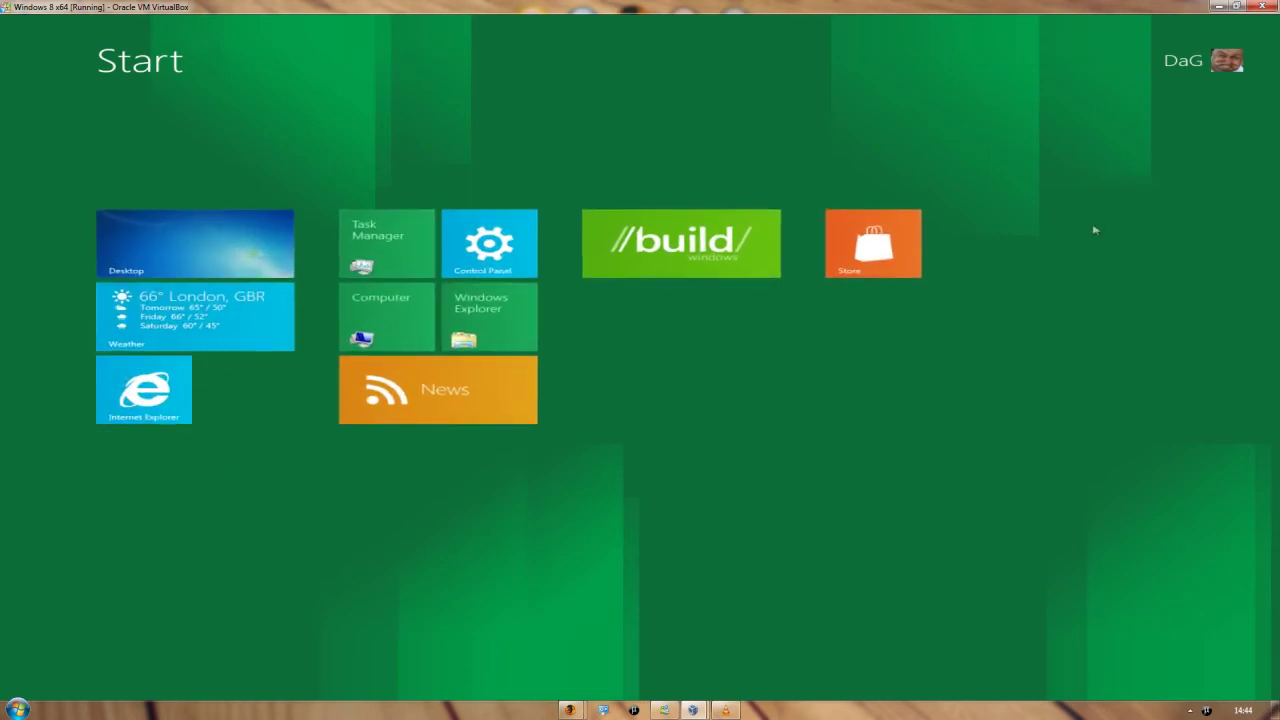
- View the account's user tile settings, then open the full desktop Control Panel through More settings
{"action": "left_click", "coordinate": [1230, 66]}
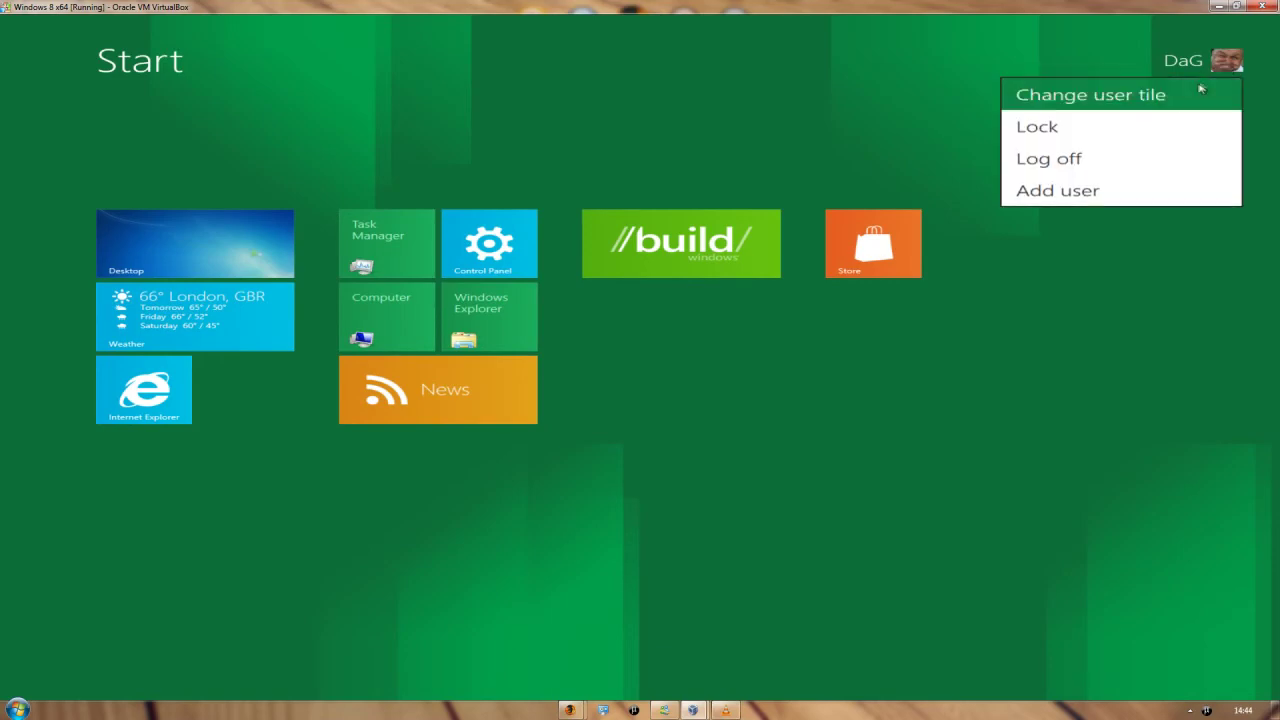
{"action": "left_click", "coordinate": [1162, 98]}
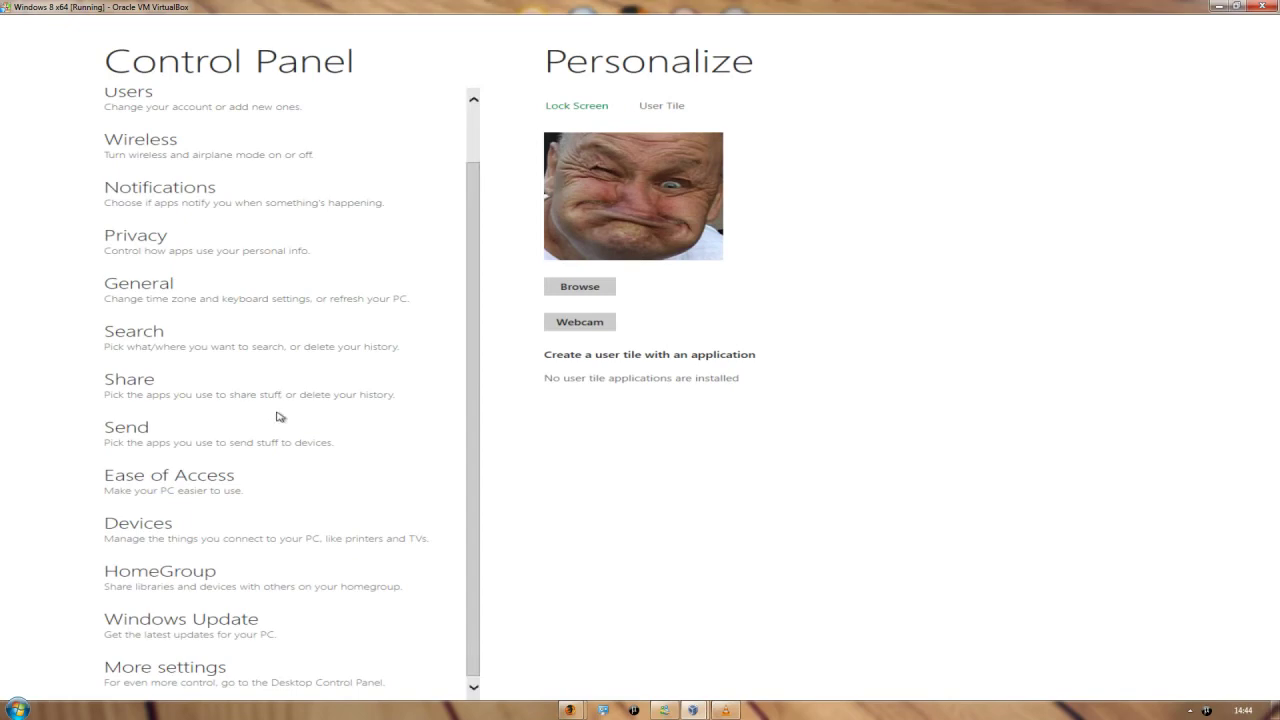
{"action": "left_click", "coordinate": [177, 662]}
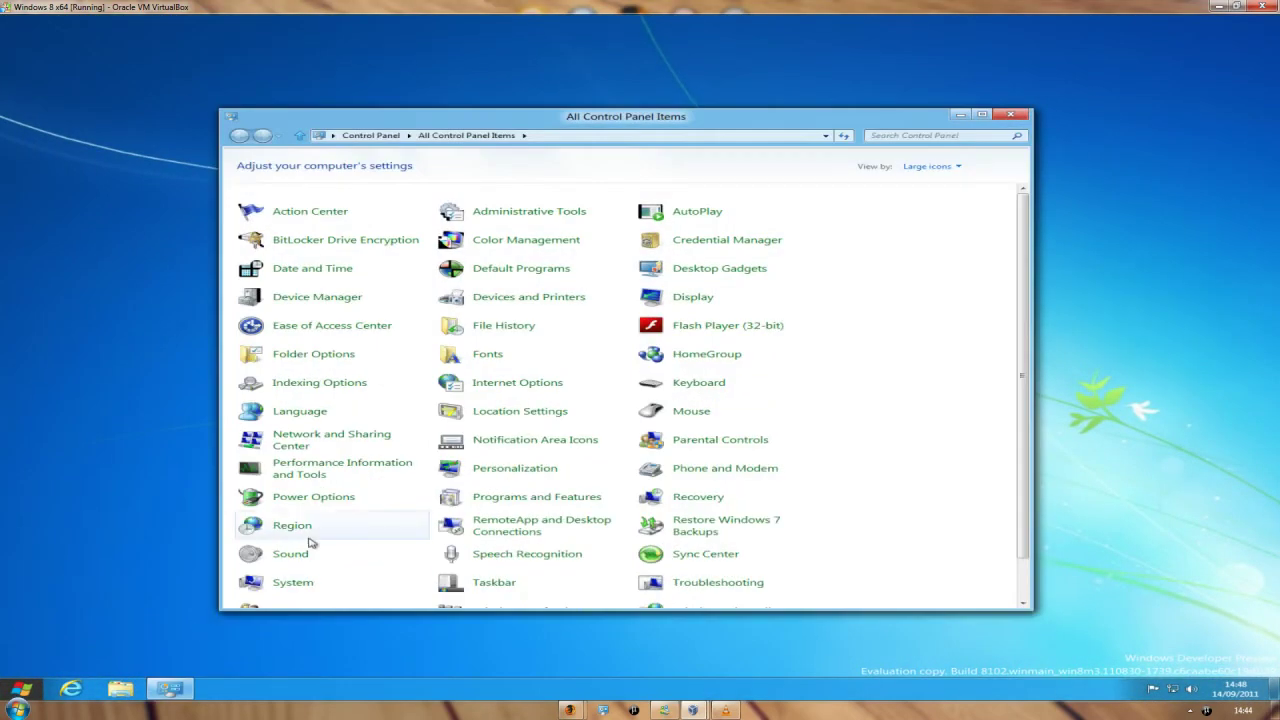
- Return to the user tile settings from Start and look through the HomeGroup, Devices, Ease of Access and Send settings
{"action": "left_click", "coordinate": [21, 688]}
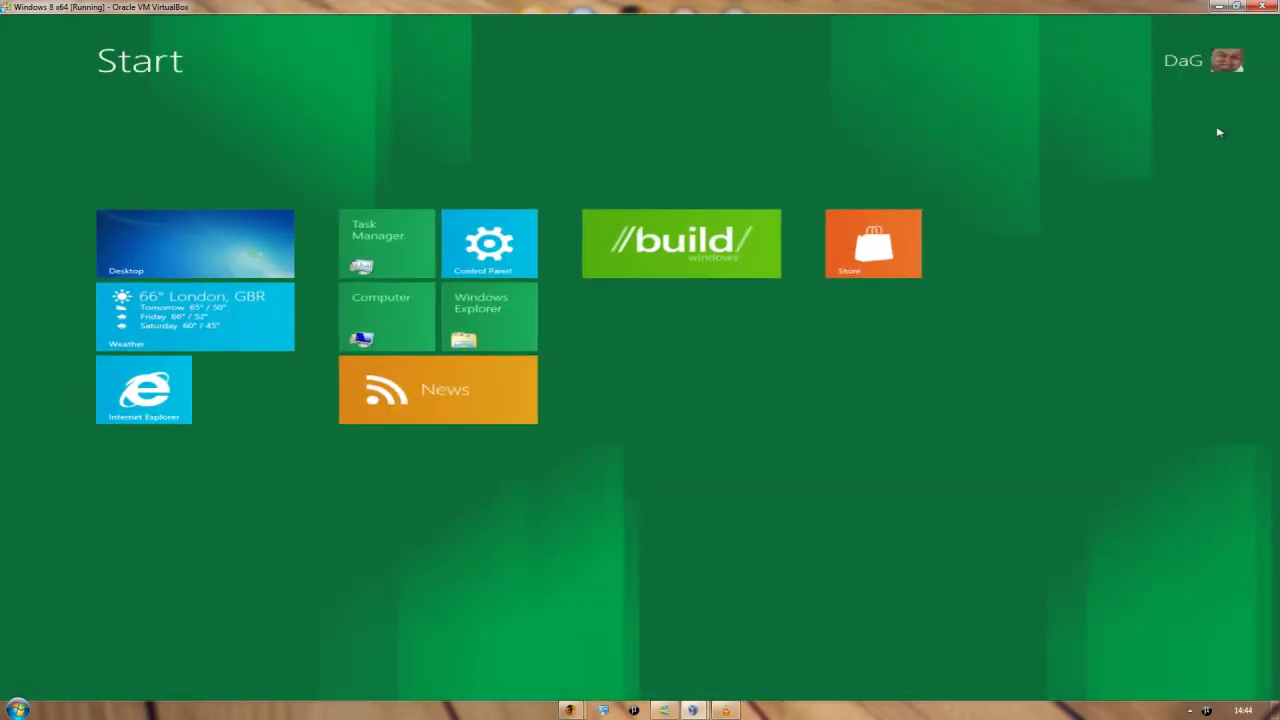
{"action": "left_click", "coordinate": [1238, 68]}
{"action": "left_click", "coordinate": [1150, 94]}
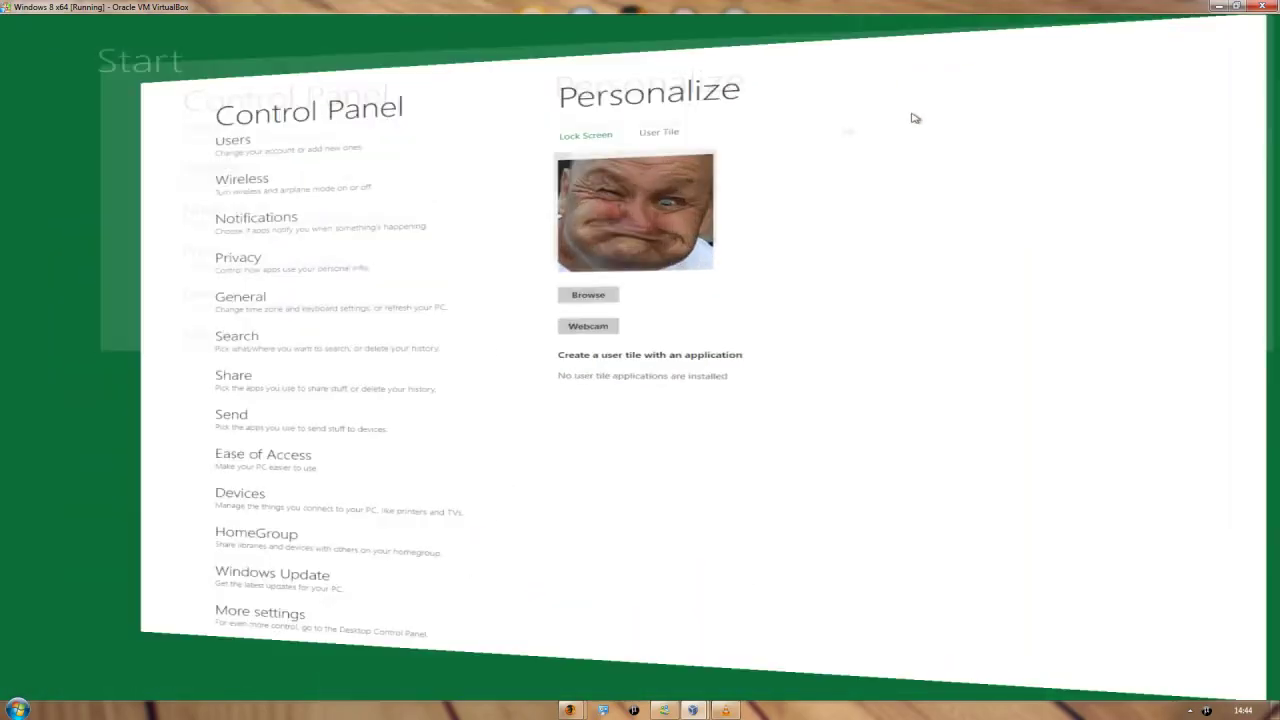
{"action": "left_click", "coordinate": [171, 610]}
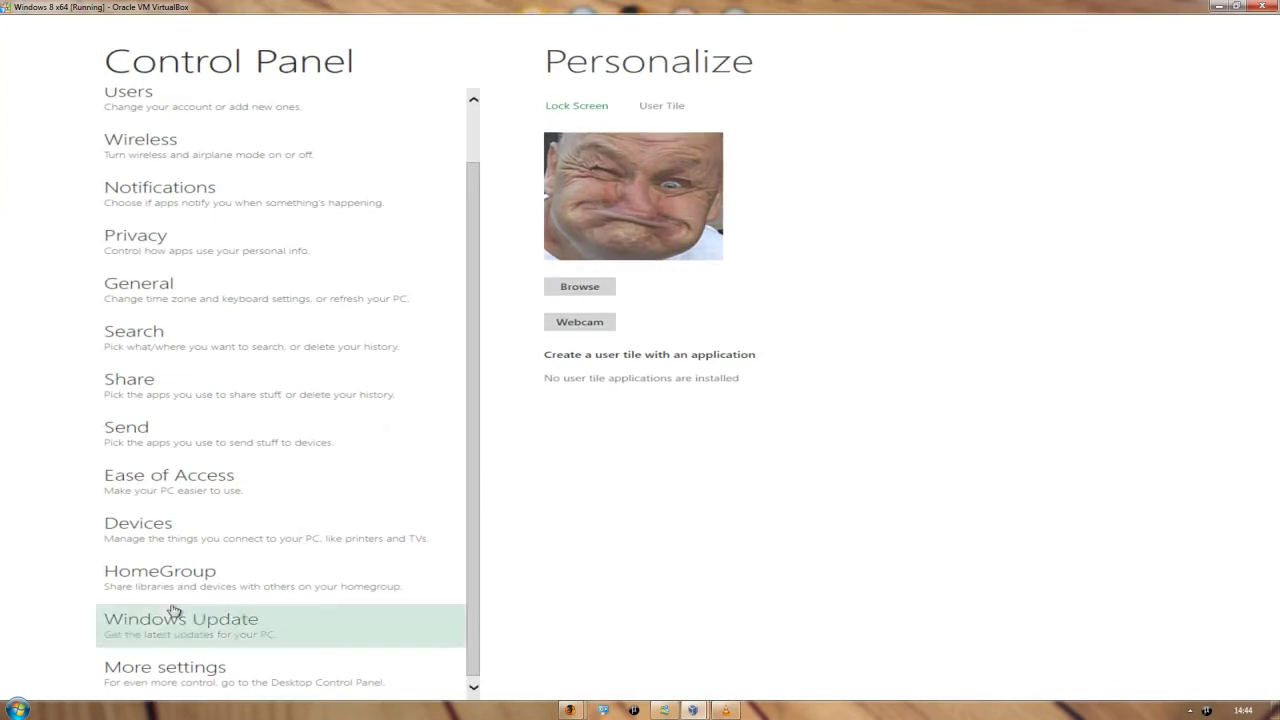
{"action": "left_click", "coordinate": [176, 580]}
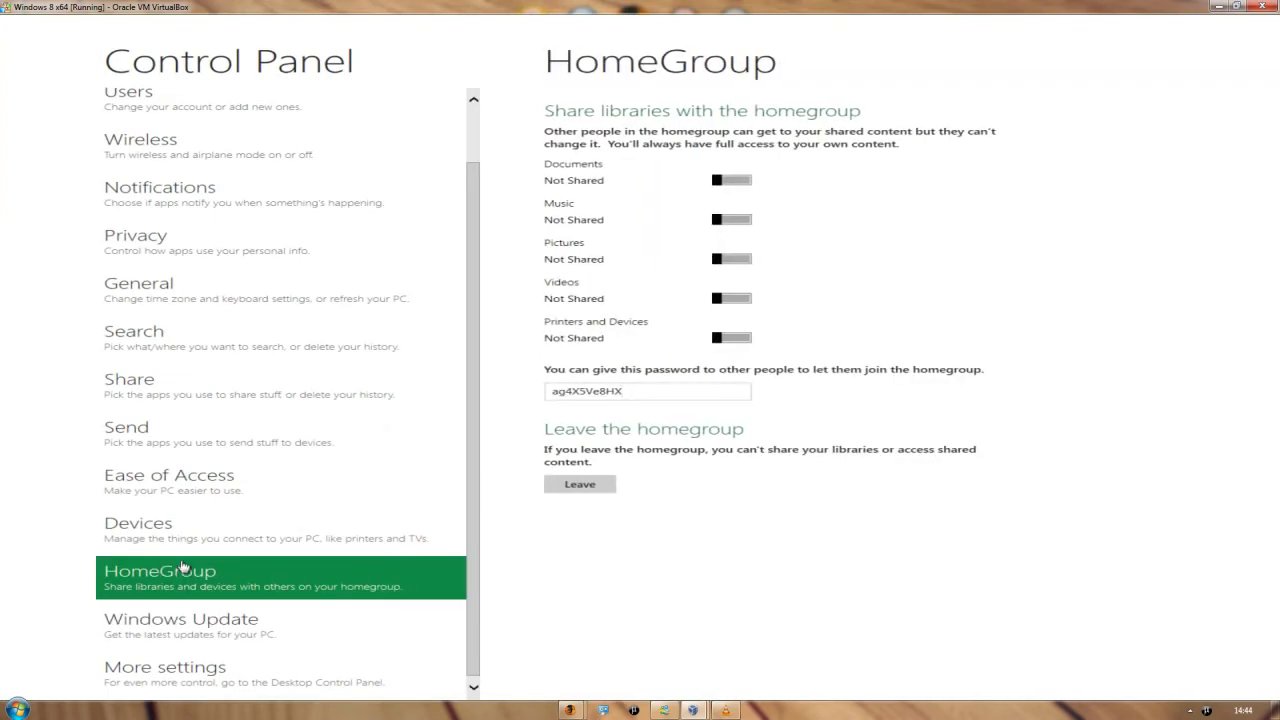
{"action": "left_click", "coordinate": [176, 533]}
{"action": "left_click", "coordinate": [183, 472]}
{"action": "left_click", "coordinate": [186, 440]}
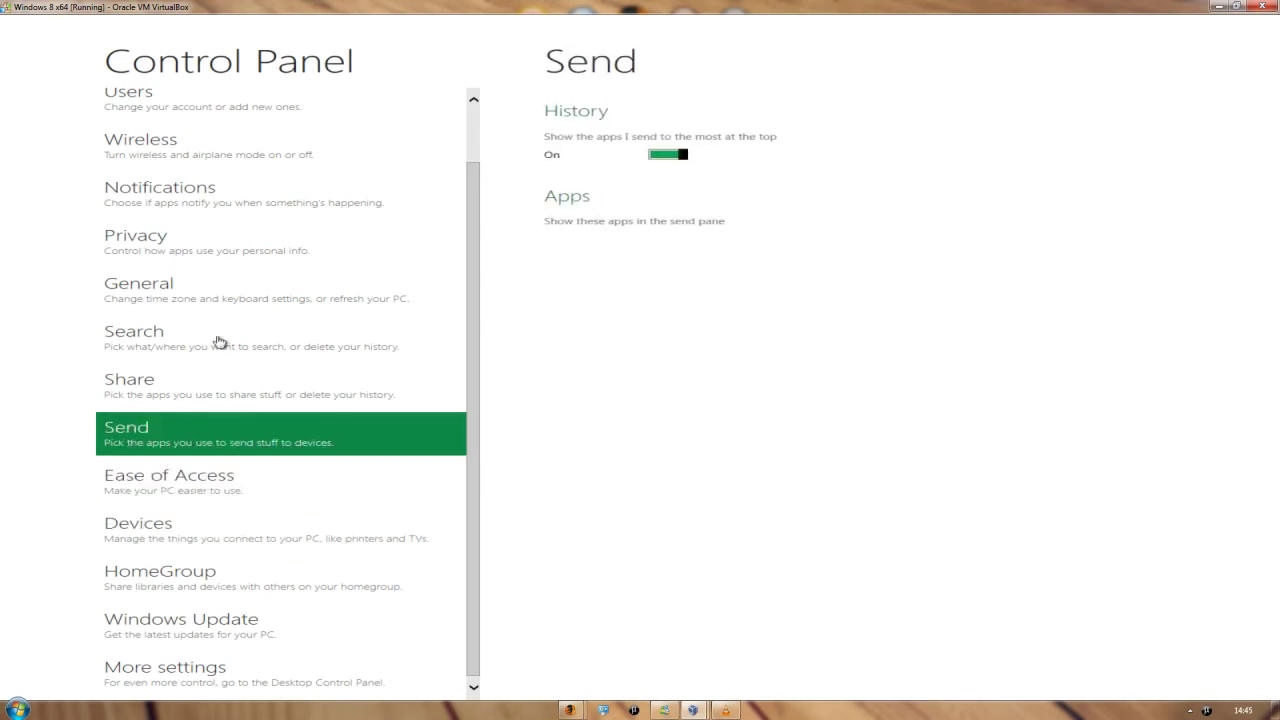
- Look through the General, Privacy, Notifications and Wireless settings
{"action": "left_click", "coordinate": [222, 301]}
{"action": "scroll", "coordinate": [280, 397], "scroll_direction": "up", "scroll_amount": 1}
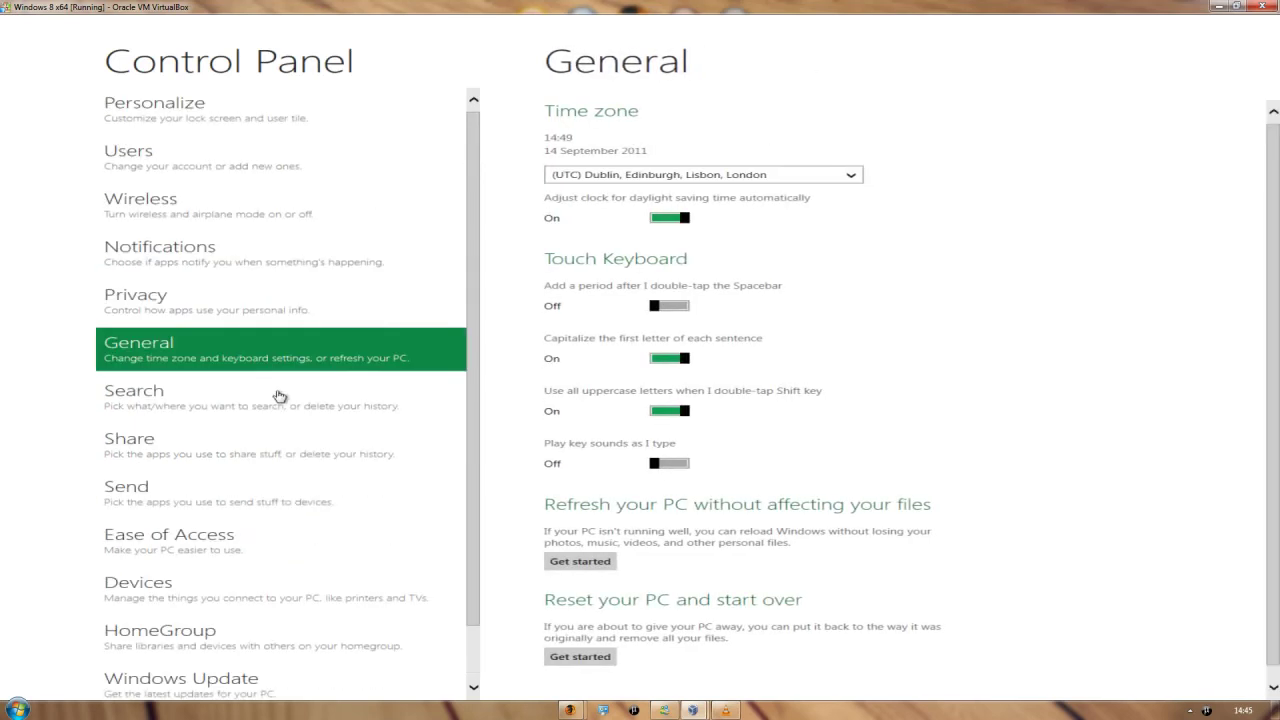
{"action": "left_click", "coordinate": [206, 298]}
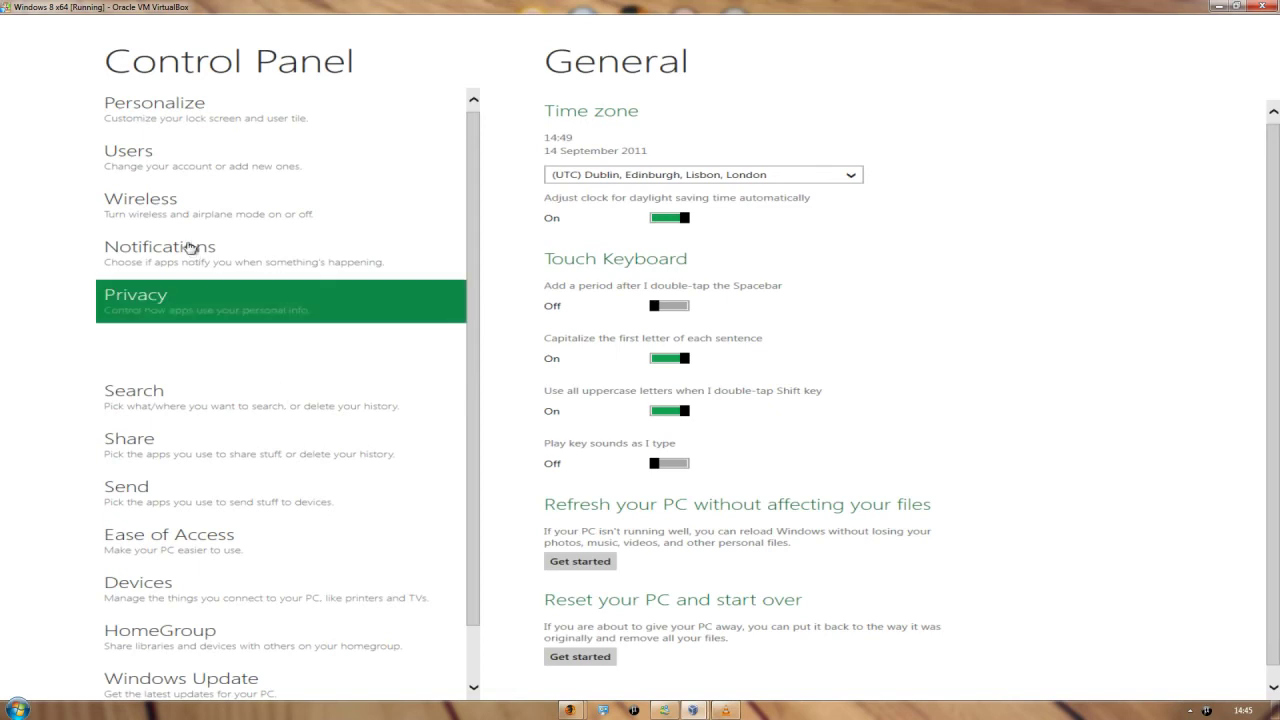
{"action": "left_click", "coordinate": [190, 248]}
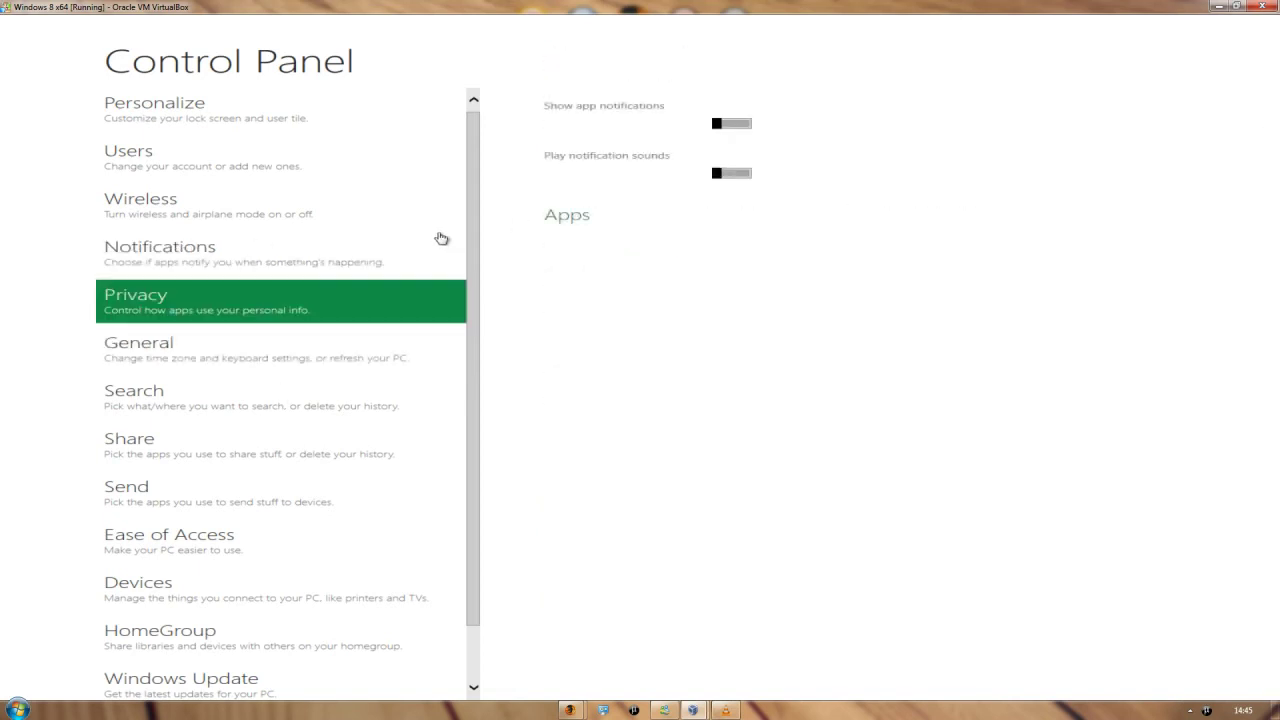
{"action": "left_click", "coordinate": [149, 204]}
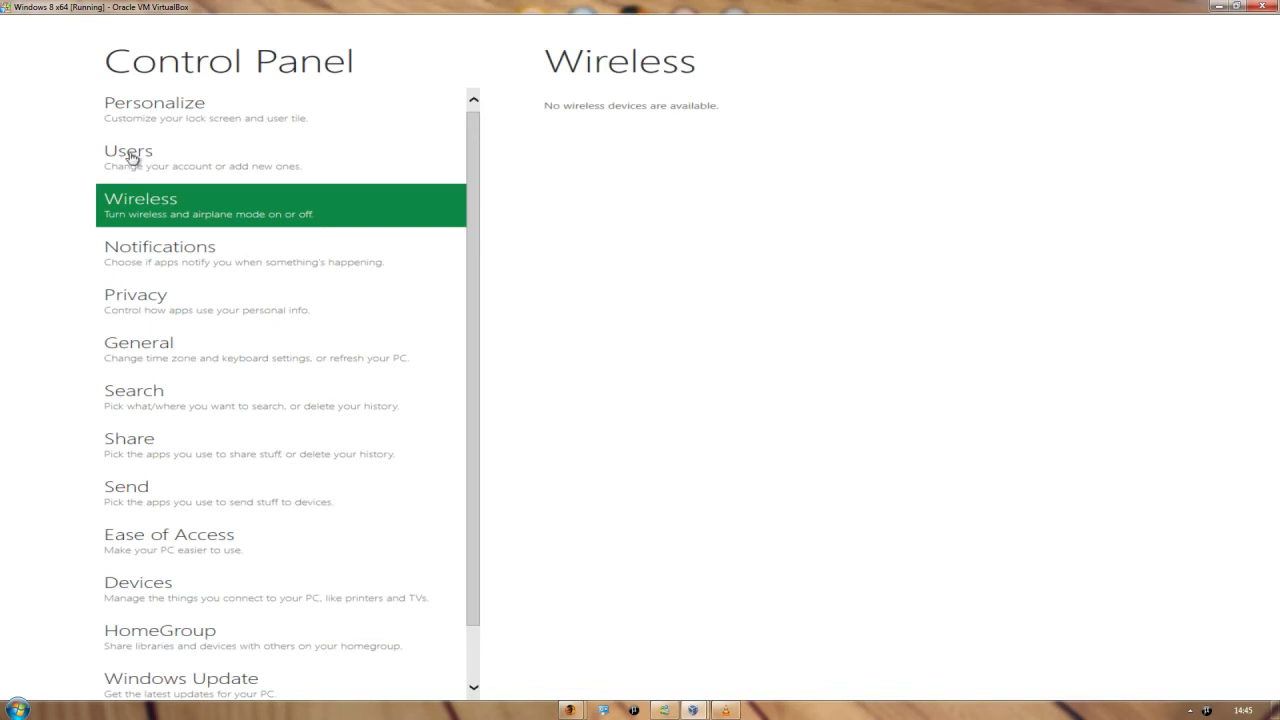
- Check the lock screen's detailed-status app choices, then view the User Tile and Users settings
{"action": "left_click", "coordinate": [149, 105]}
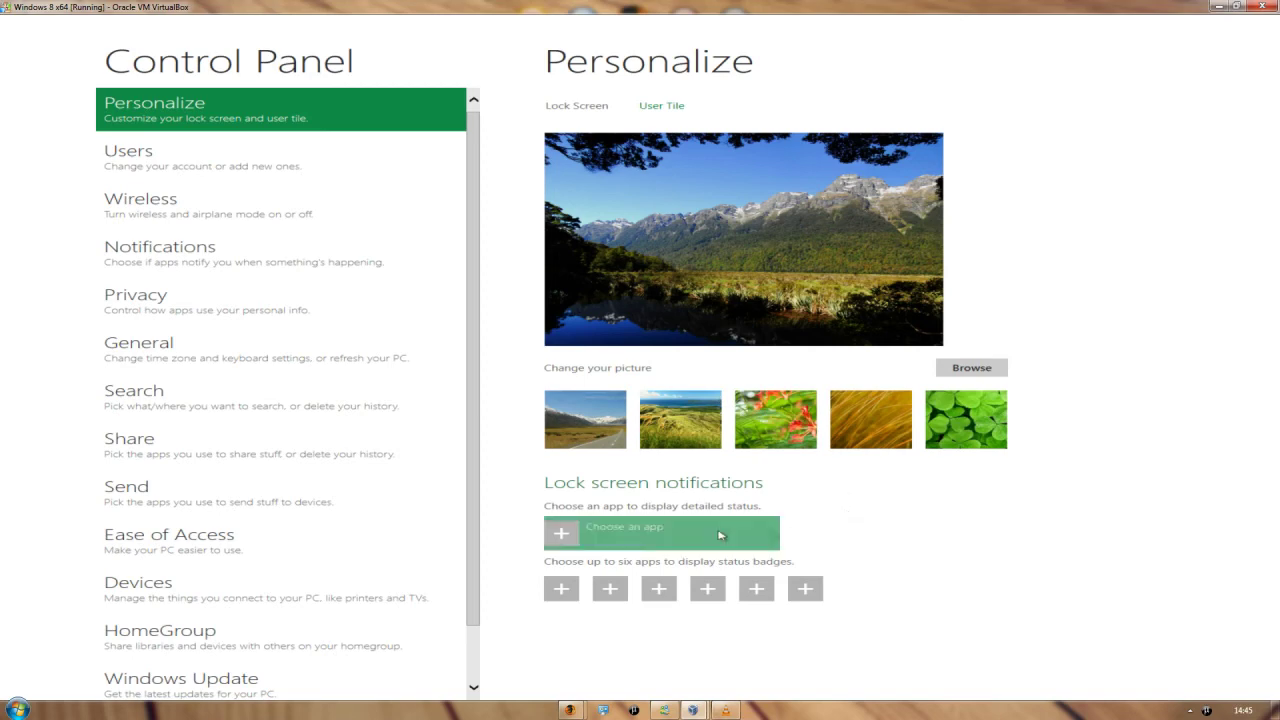
{"action": "left_click", "coordinate": [603, 536]}
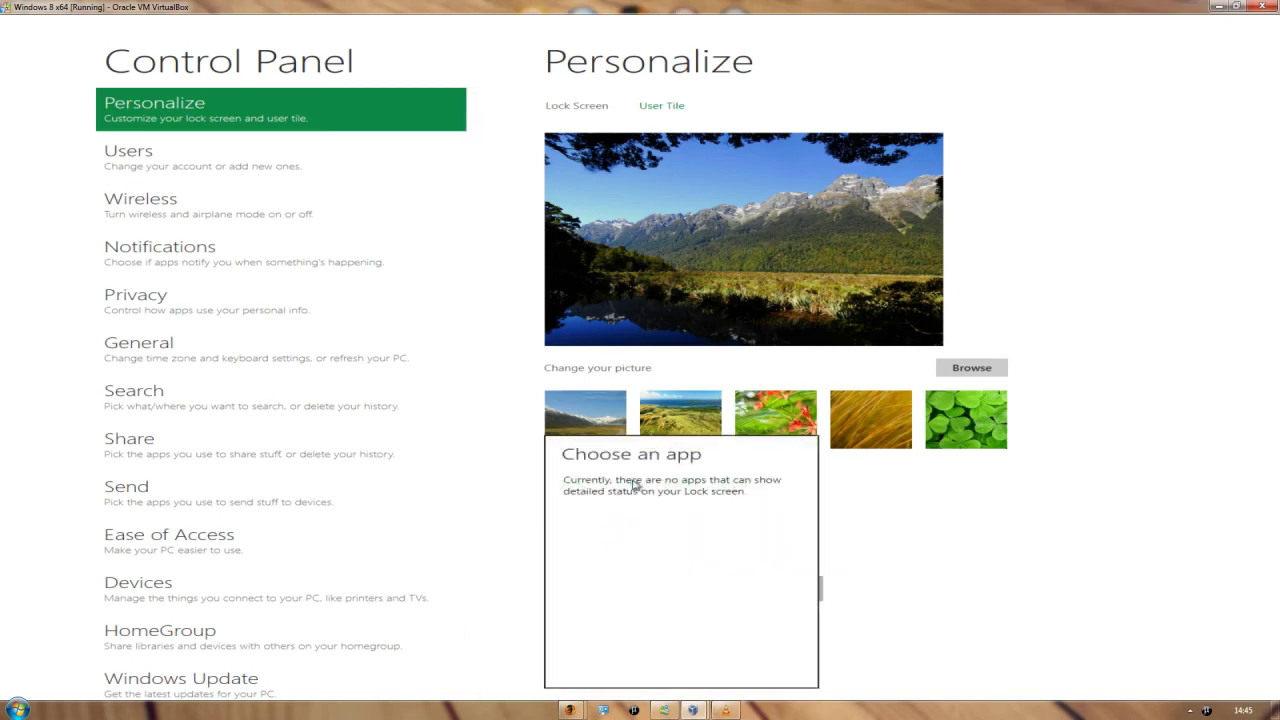
{"action": "left_click", "coordinate": [905, 545]}
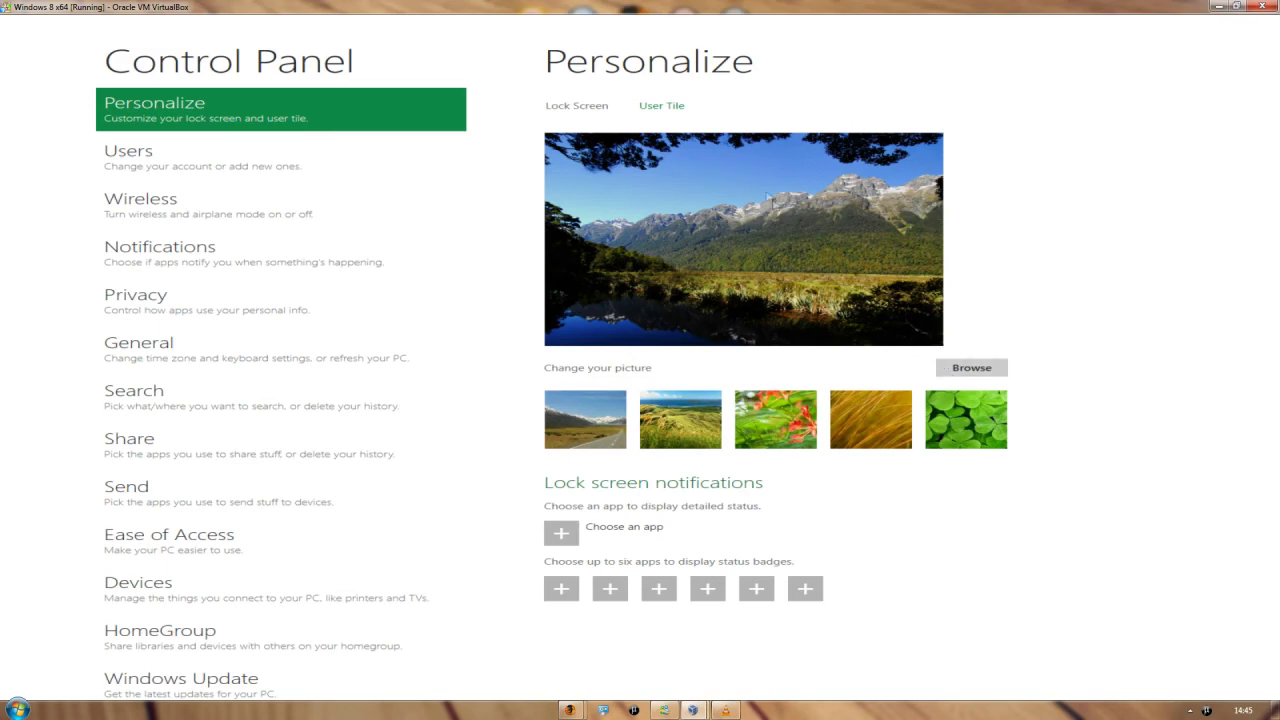
{"action": "left_click", "coordinate": [677, 107]}
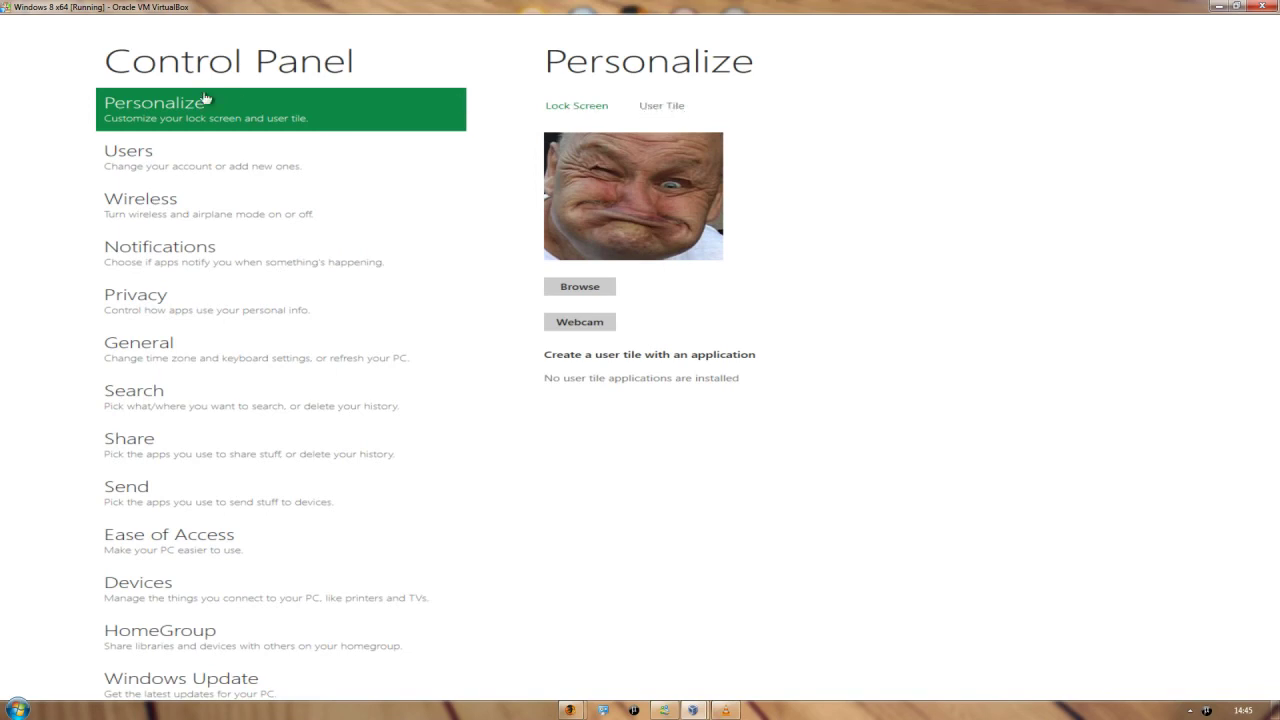
{"action": "left_click", "coordinate": [176, 152]}
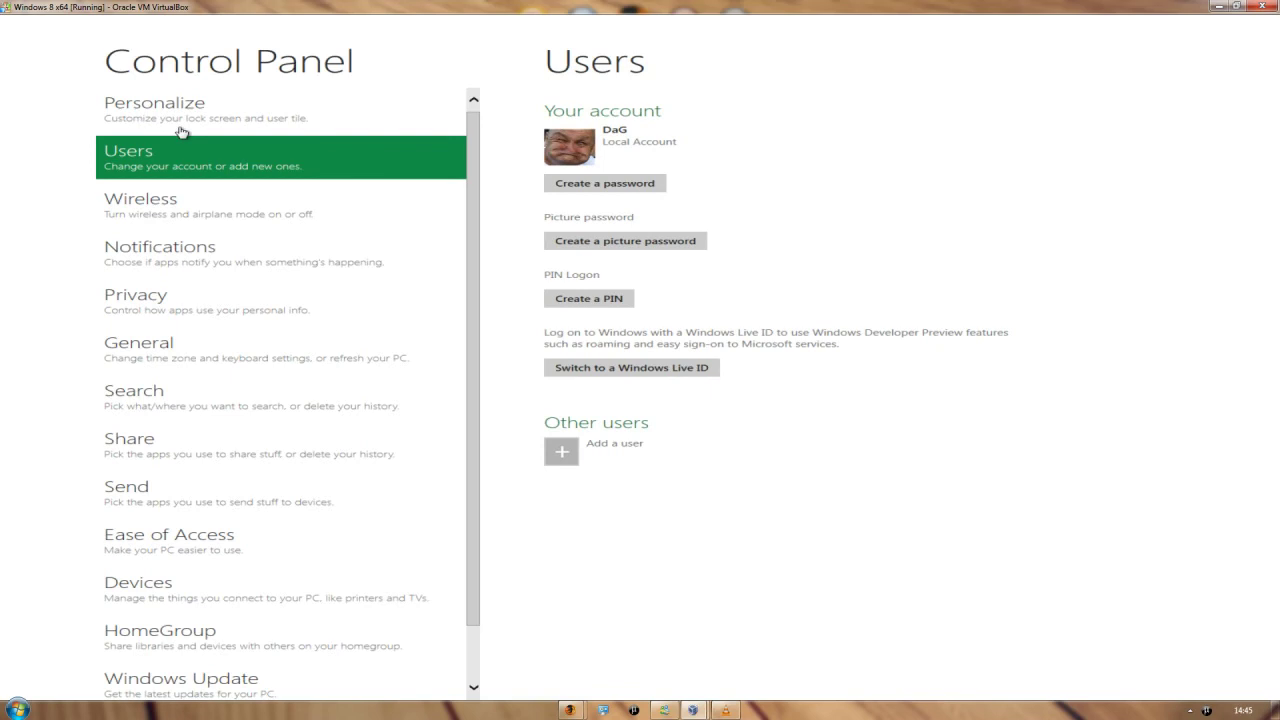
- Try the red flower and clover pictures on the lock screen, then set it back to the mountain lake picture
{"action": "left_click", "coordinate": [179, 126]}
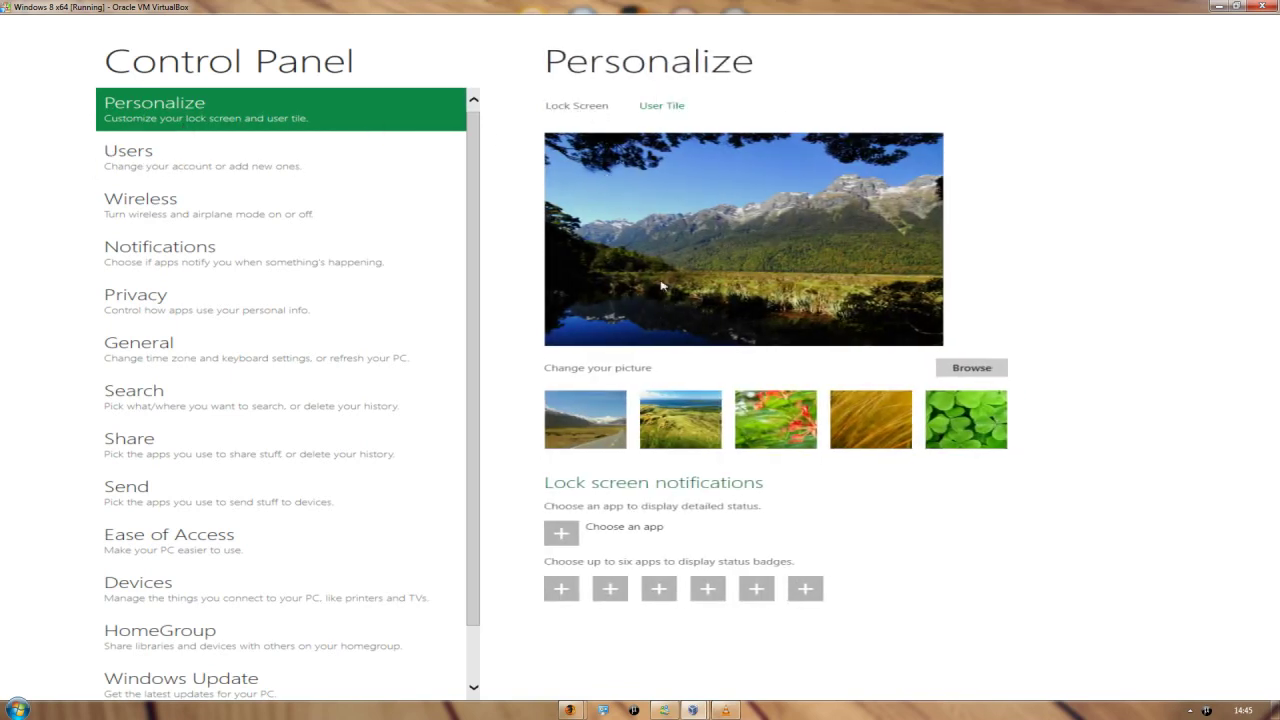
{"action": "left_click", "coordinate": [800, 412]}
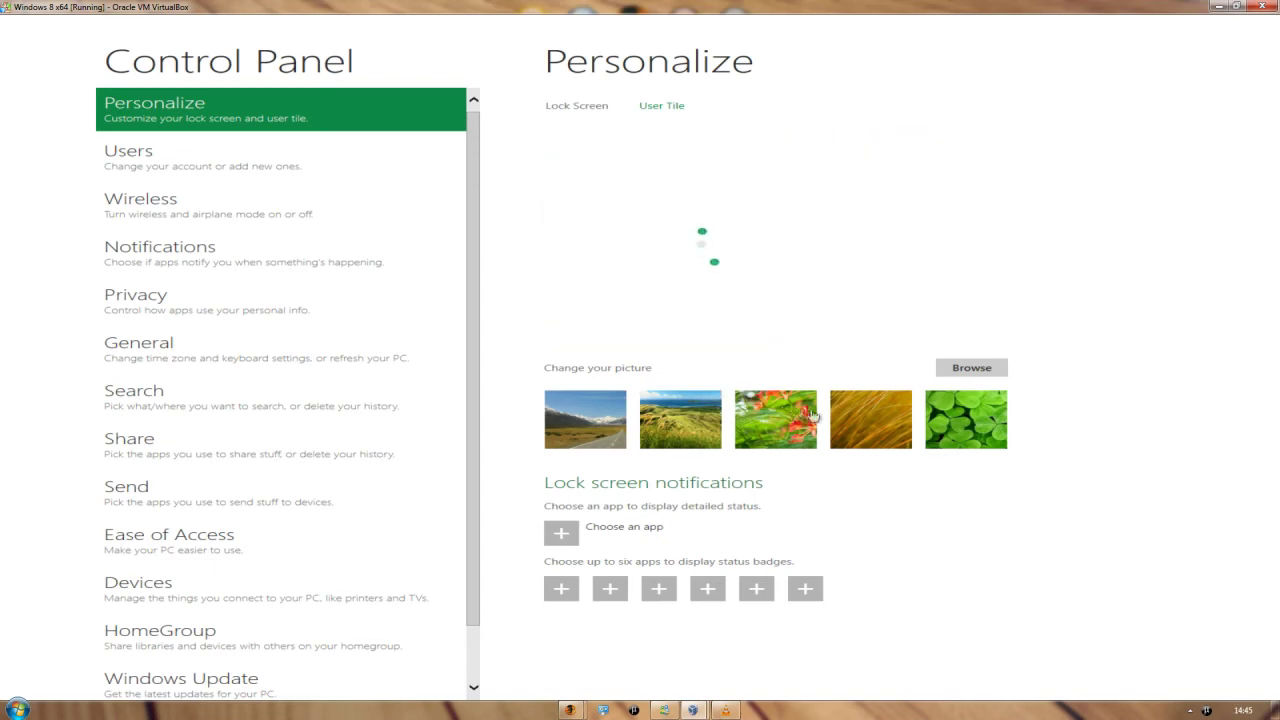
{"action": "left_click", "coordinate": [862, 428]}
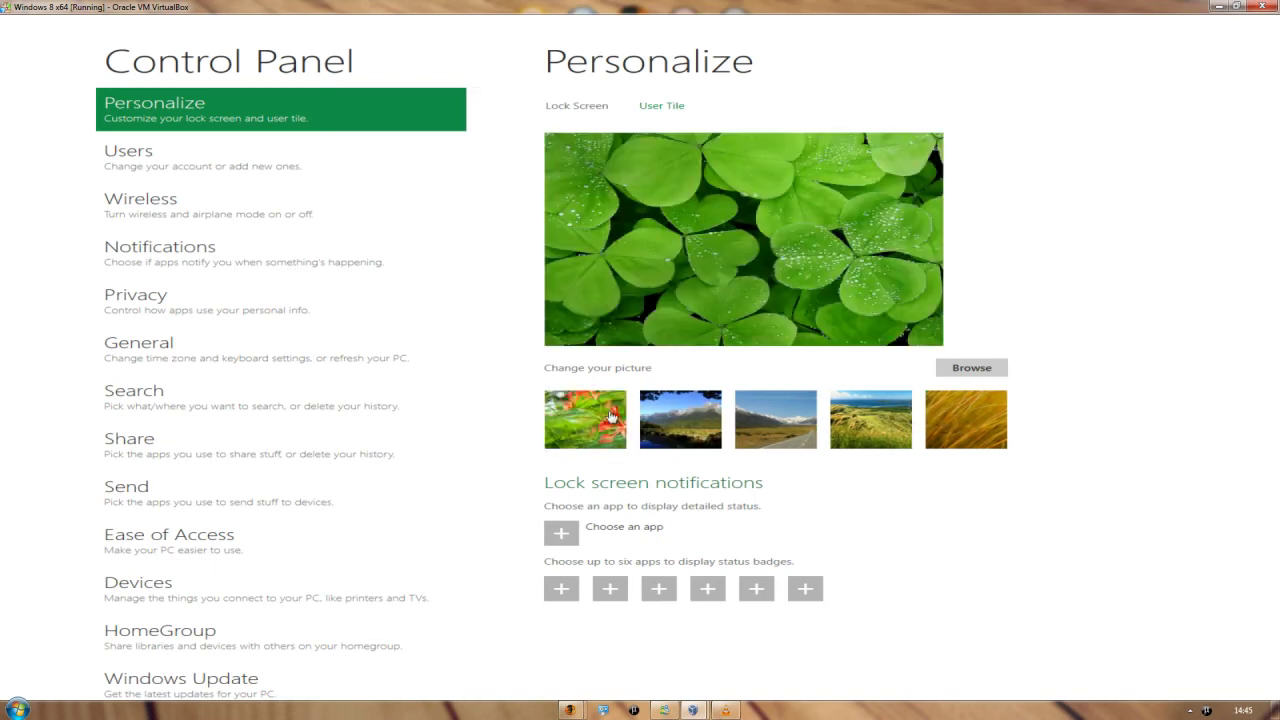
{"action": "left_click", "coordinate": [669, 416]}
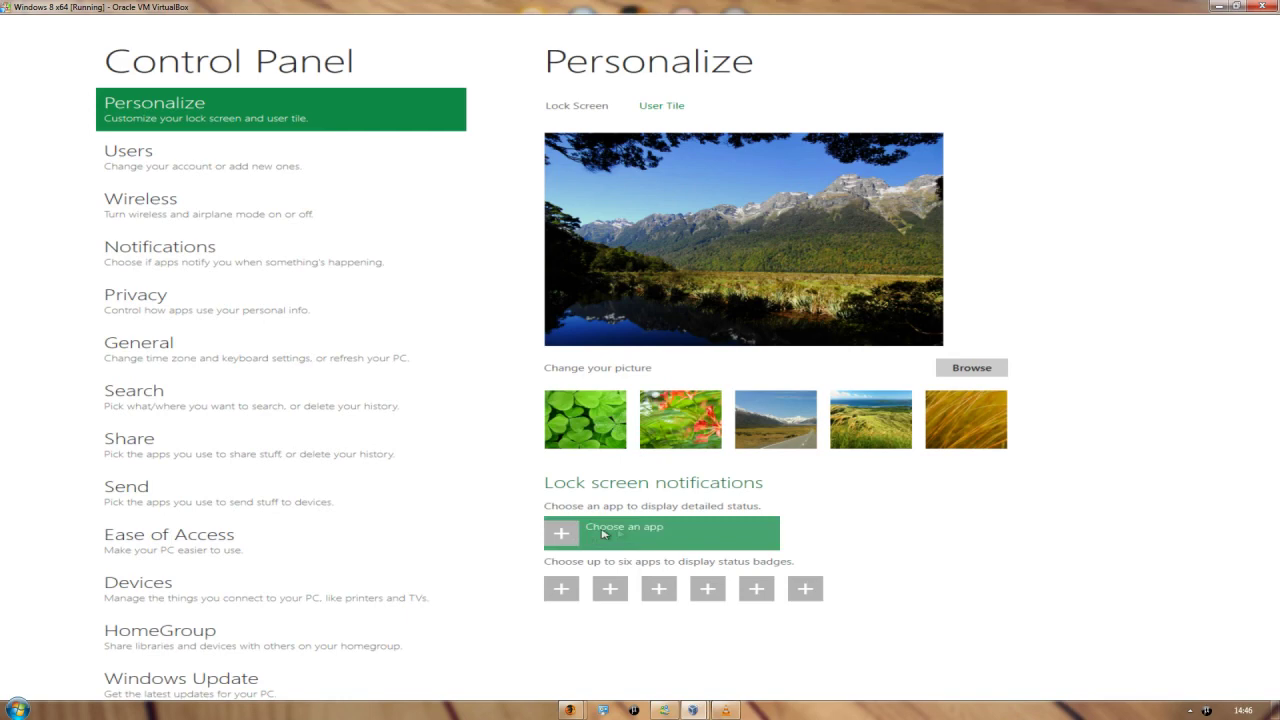
- Browse for a lock screen picture through the Pictures and Videos libraries, then go up to the Desktop location
{"action": "left_click", "coordinate": [960, 370]}
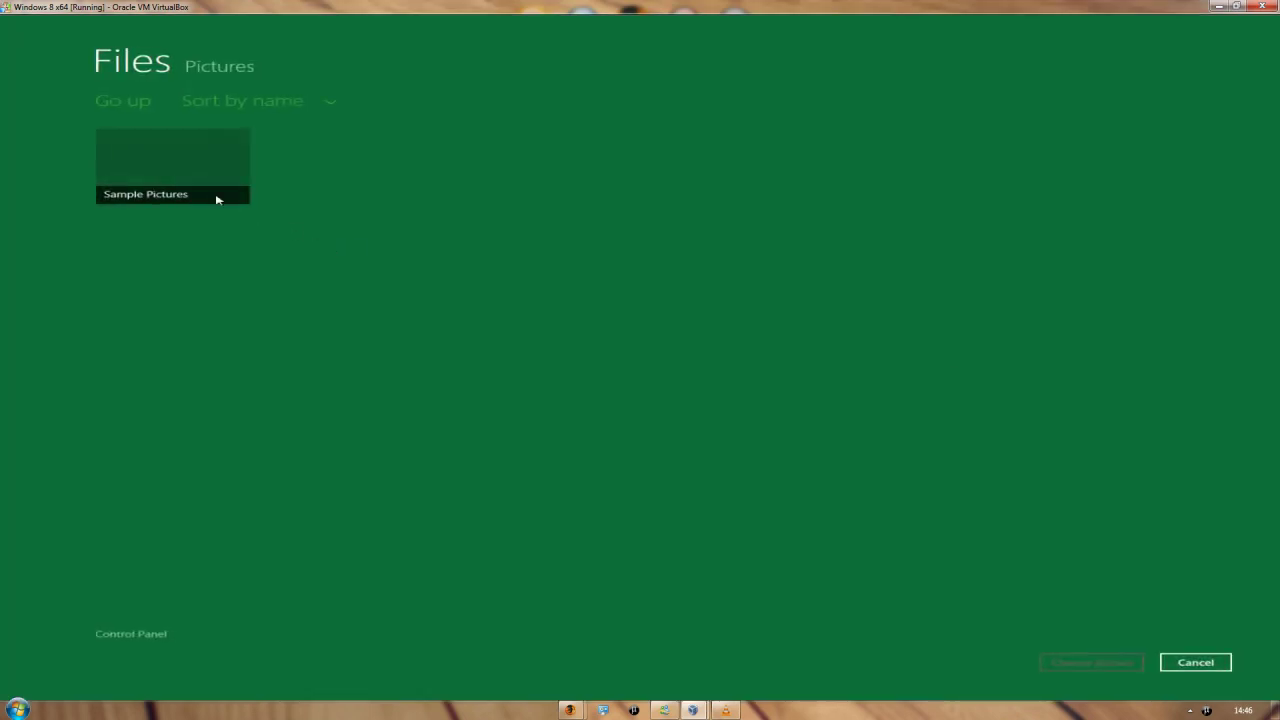
{"action": "left_click", "coordinate": [126, 104]}
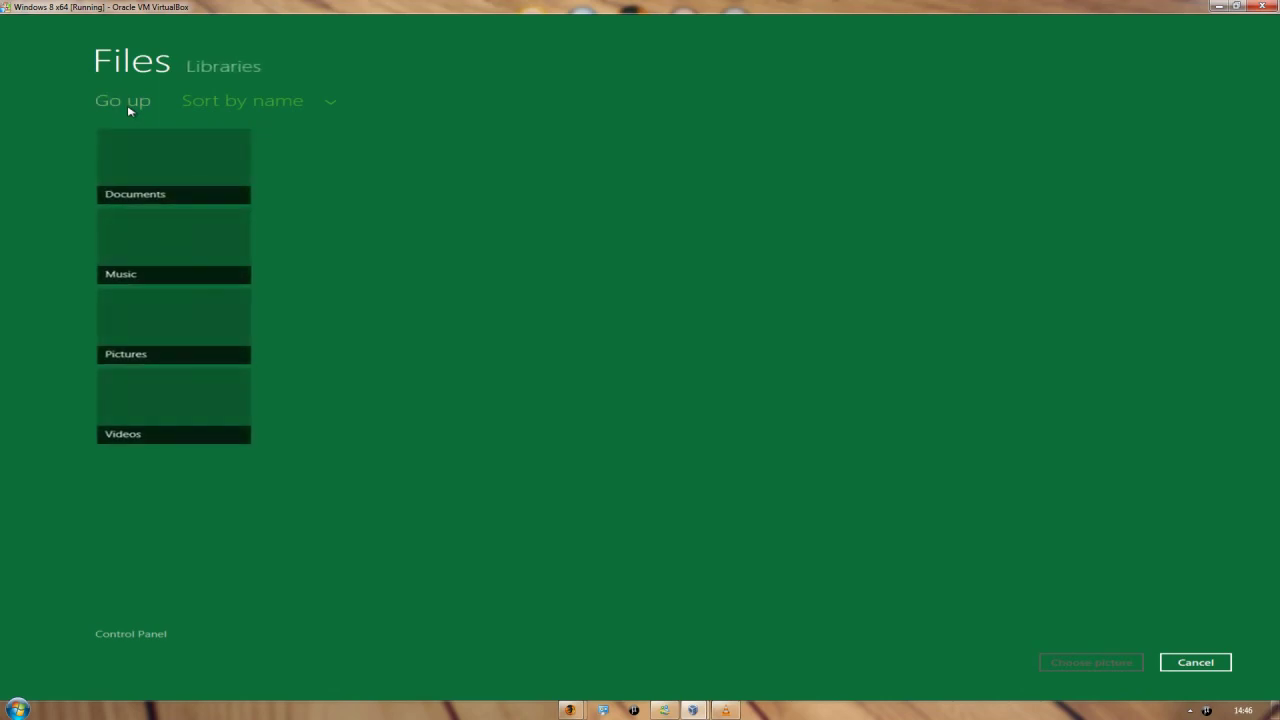
{"action": "left_click", "coordinate": [156, 418]}
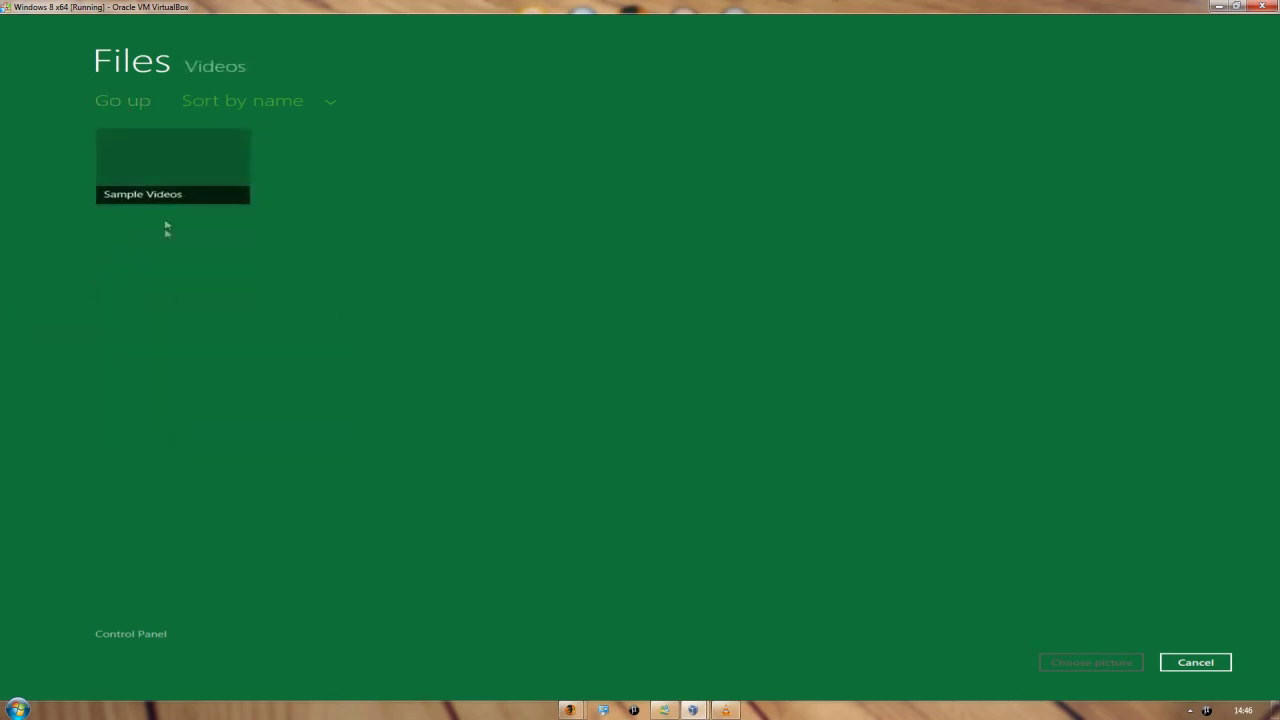
{"action": "left_click", "coordinate": [129, 115]}
{"action": "left_click", "coordinate": [129, 115]}
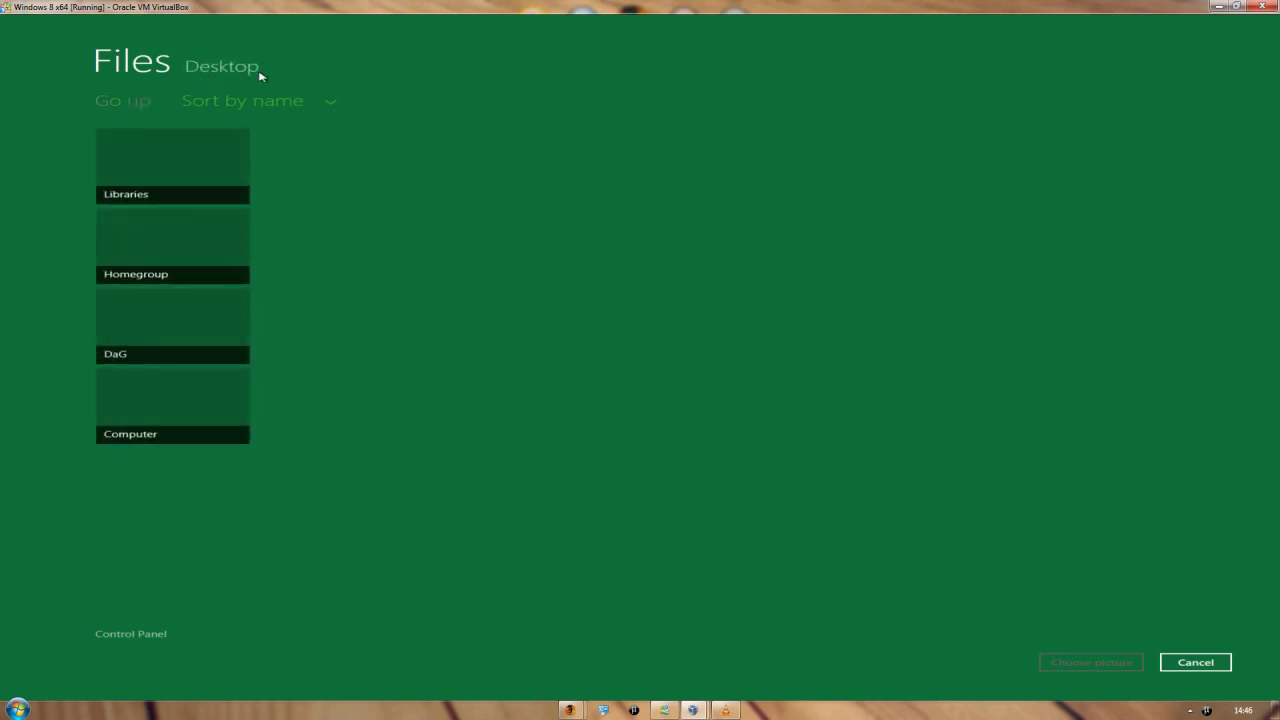
- Check the file picker's sort options, then open the User Tiles folder inside the user's personal folder
{"action": "left_click", "coordinate": [339, 101]}
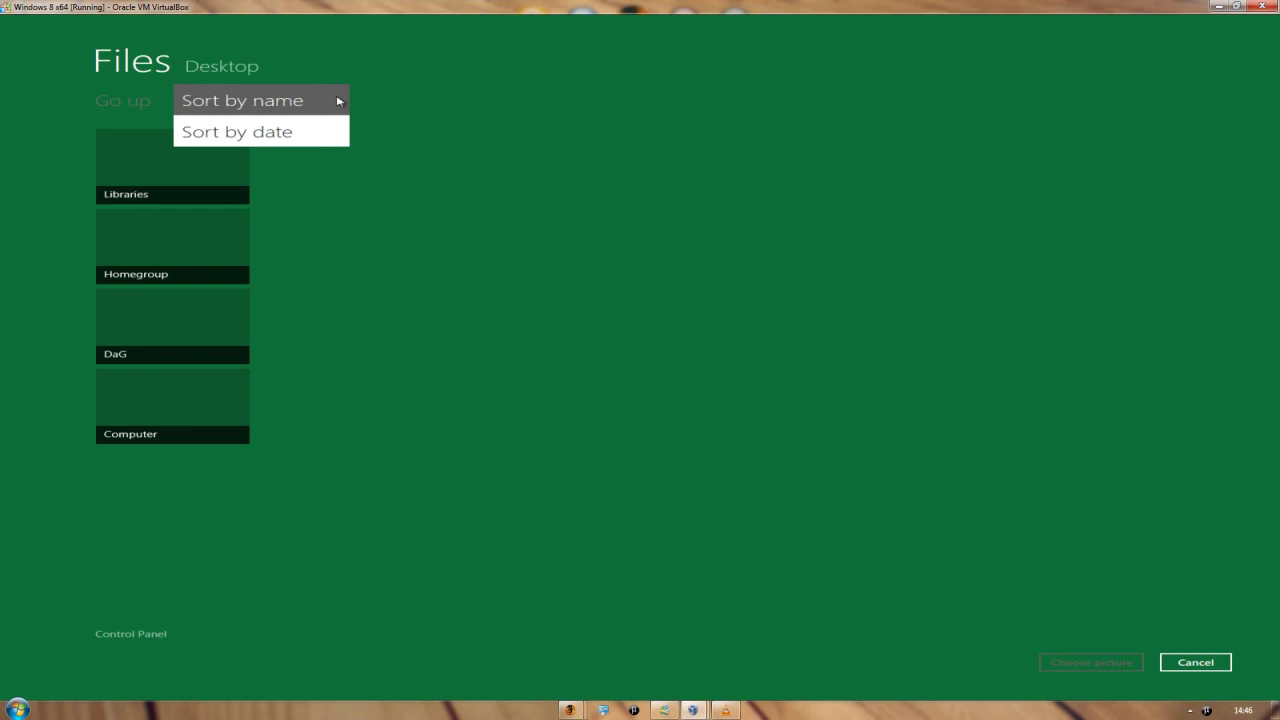
{"action": "left_click", "coordinate": [491, 186]}
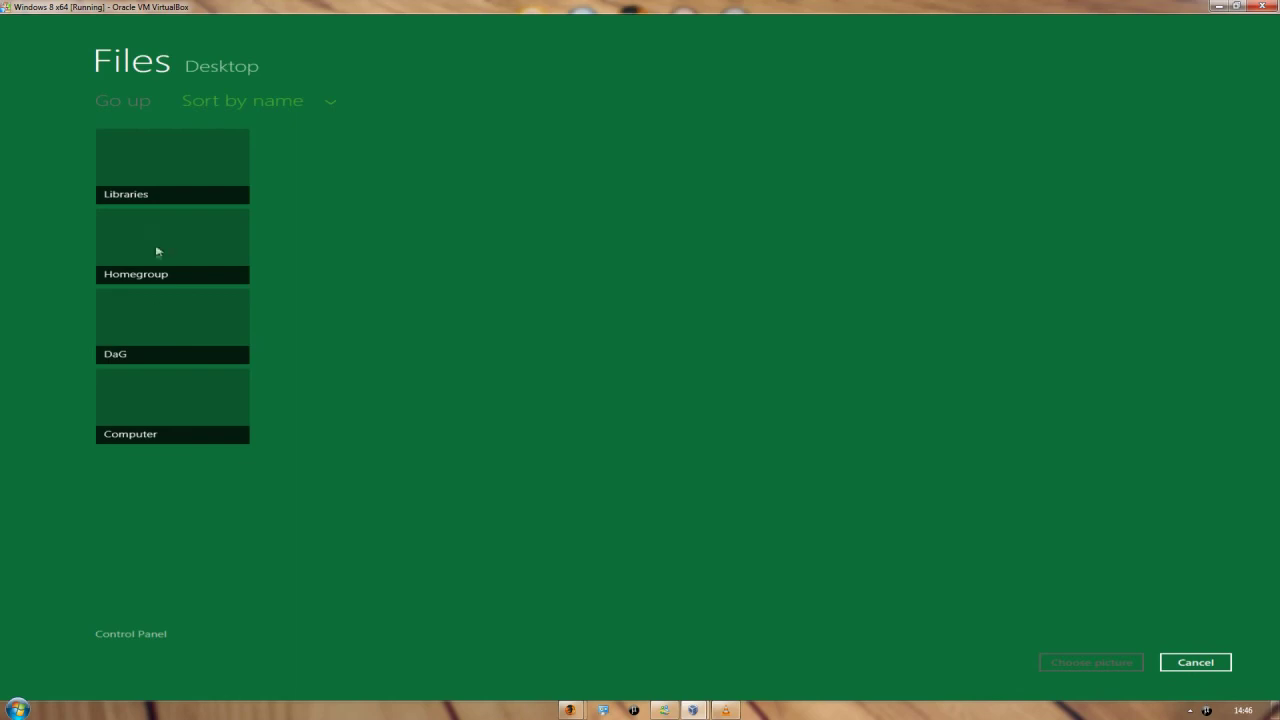
{"action": "left_click", "coordinate": [153, 316]}
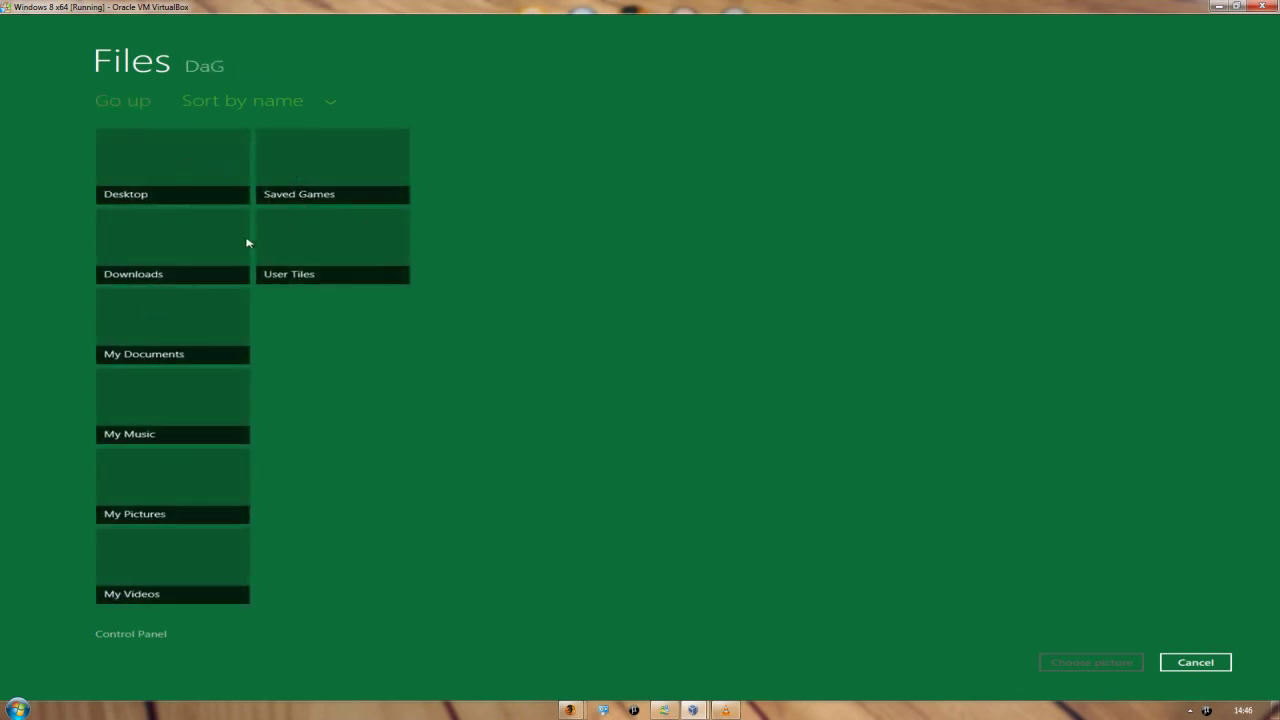
{"action": "left_click", "coordinate": [324, 256]}
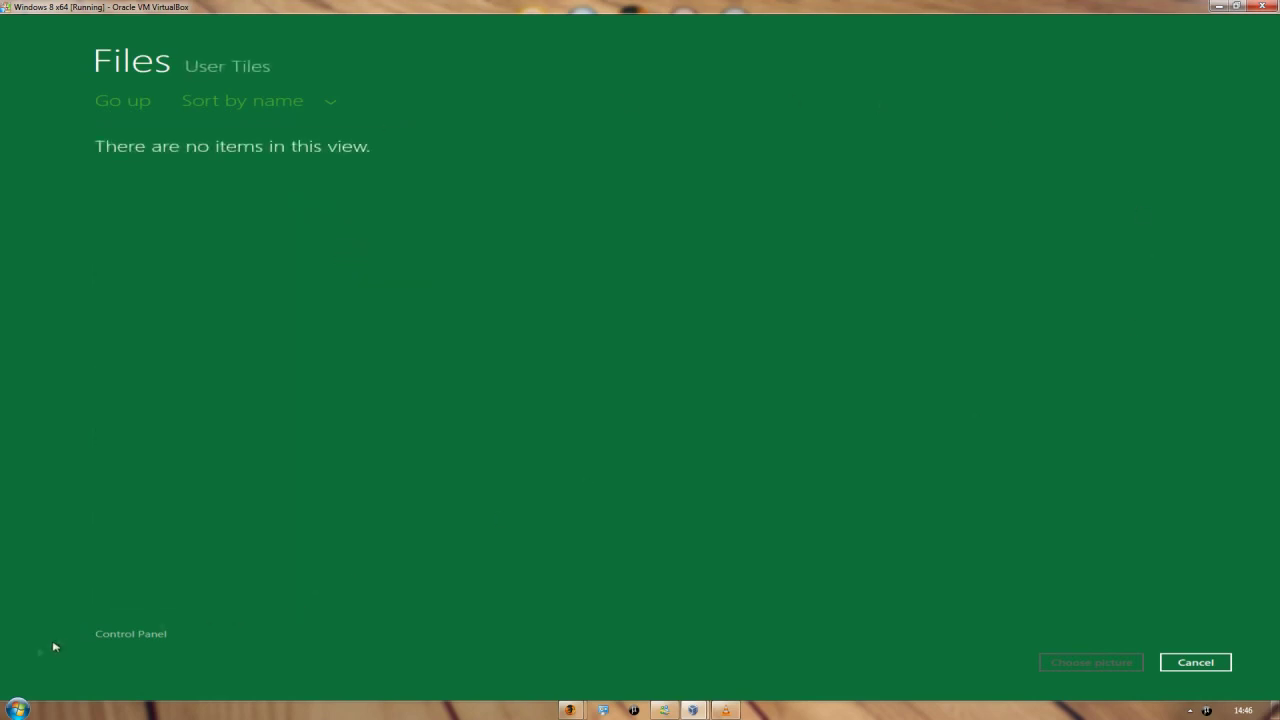
- Leave the file picker for the Start screen, go to the desktop, and close the All Control Panel Items window
{"action": "mouse_move", "coordinate": [8, 695]}
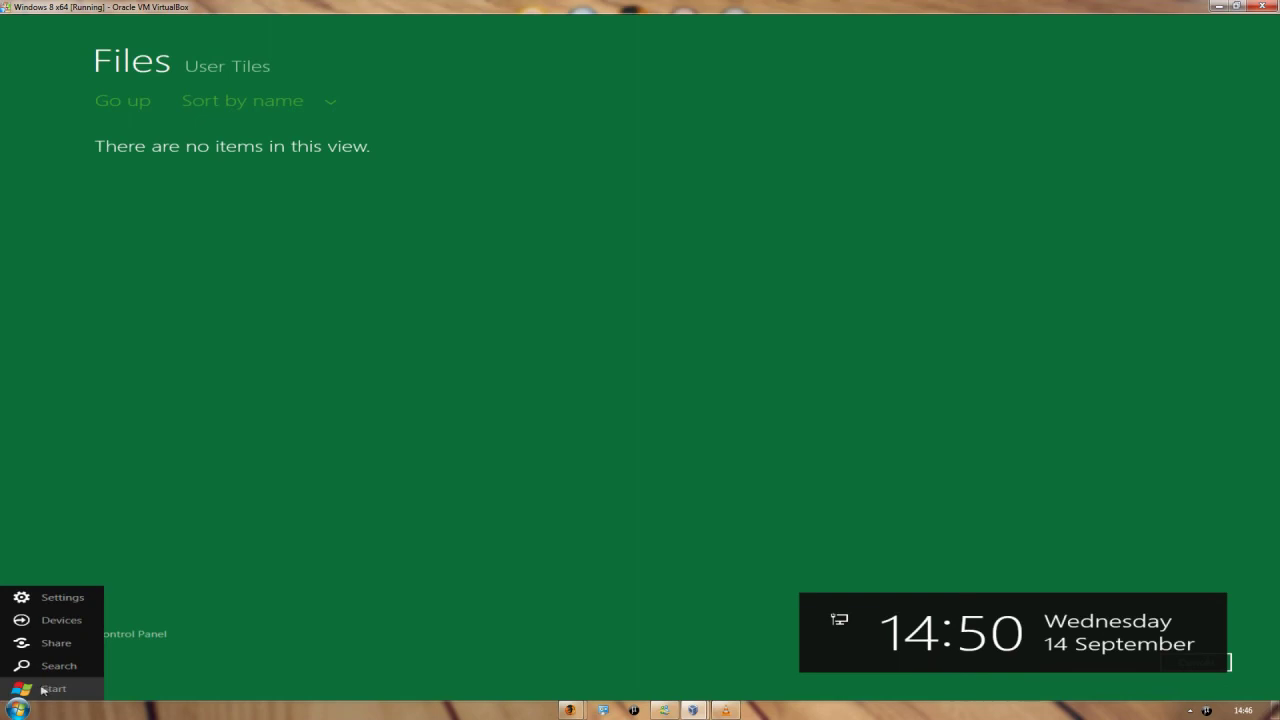
{"action": "left_click", "coordinate": [66, 598]}
{"action": "left_click", "coordinate": [45, 694]}
{"action": "left_click", "coordinate": [224, 250]}
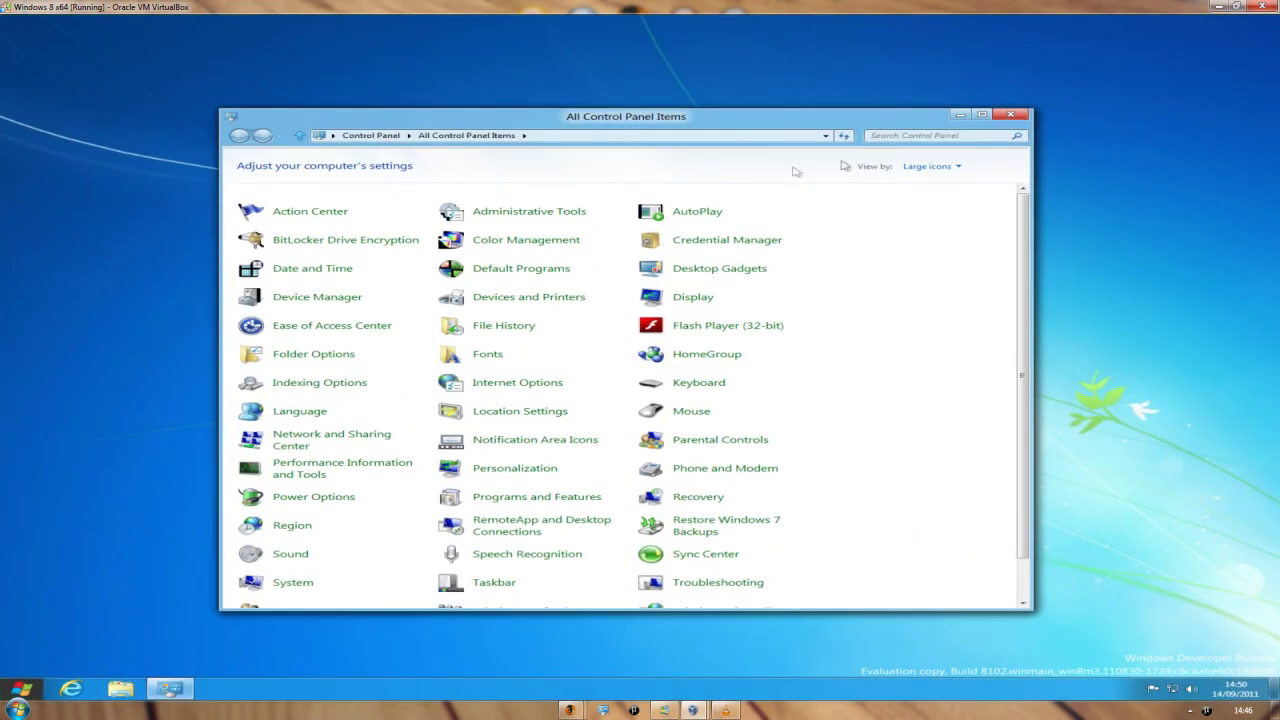
{"action": "left_click", "coordinate": [1020, 118]}
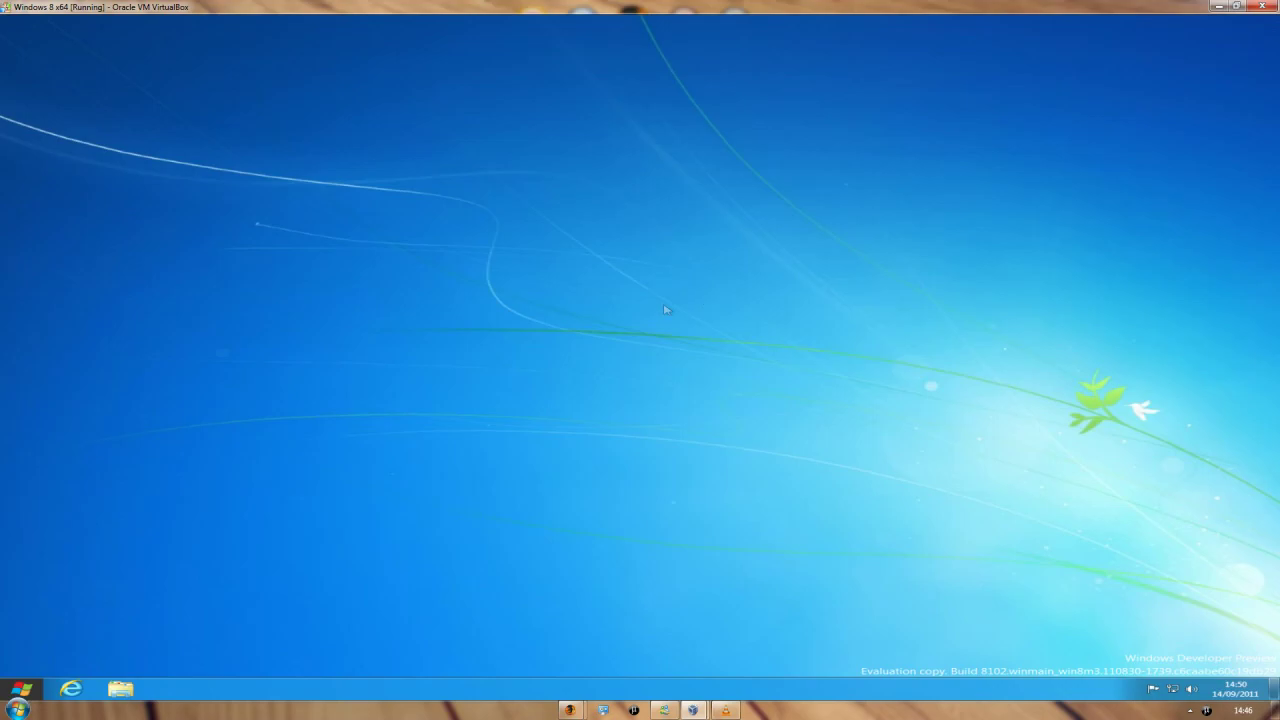